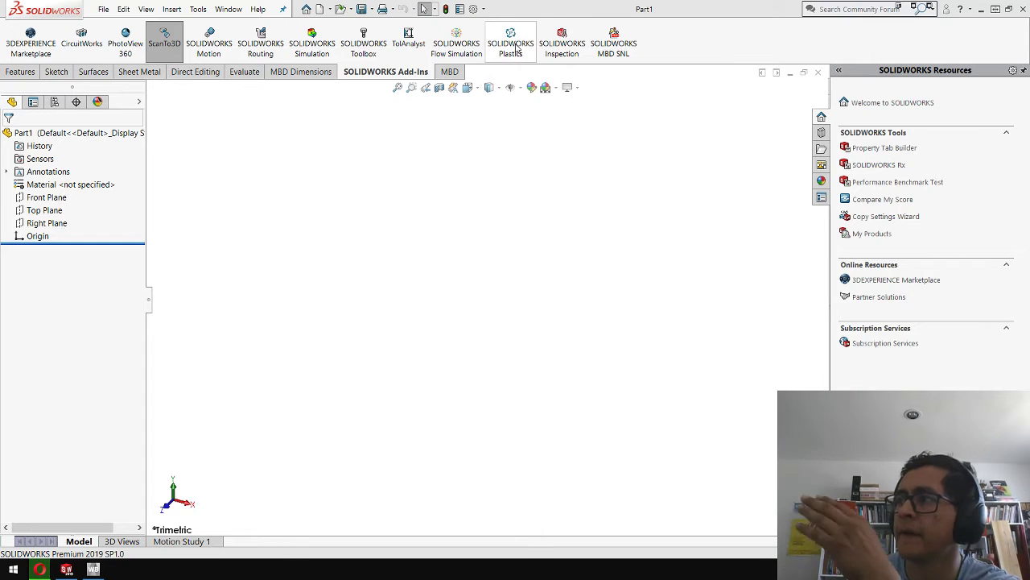
Load the SOLIDWORKS Toolbox add-in and expand the Toolbox in the Design Library
left_click(368, 53)
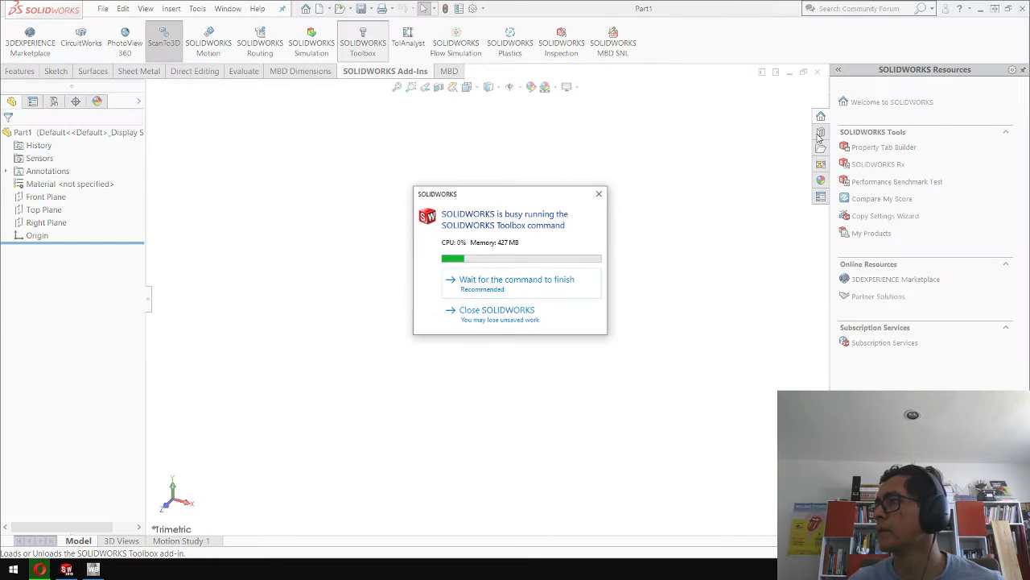
left_click(475, 283)
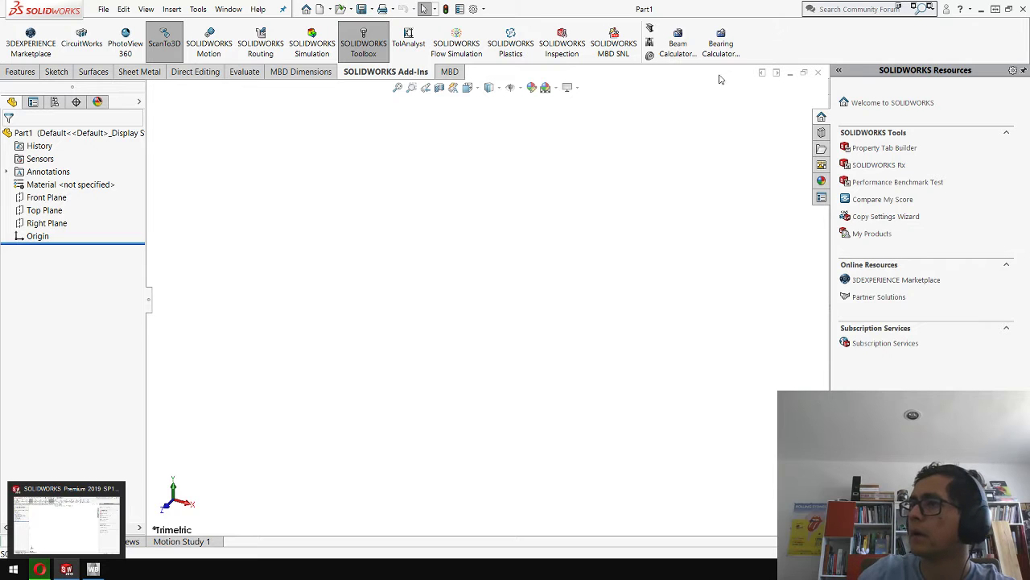
left_click(822, 133)
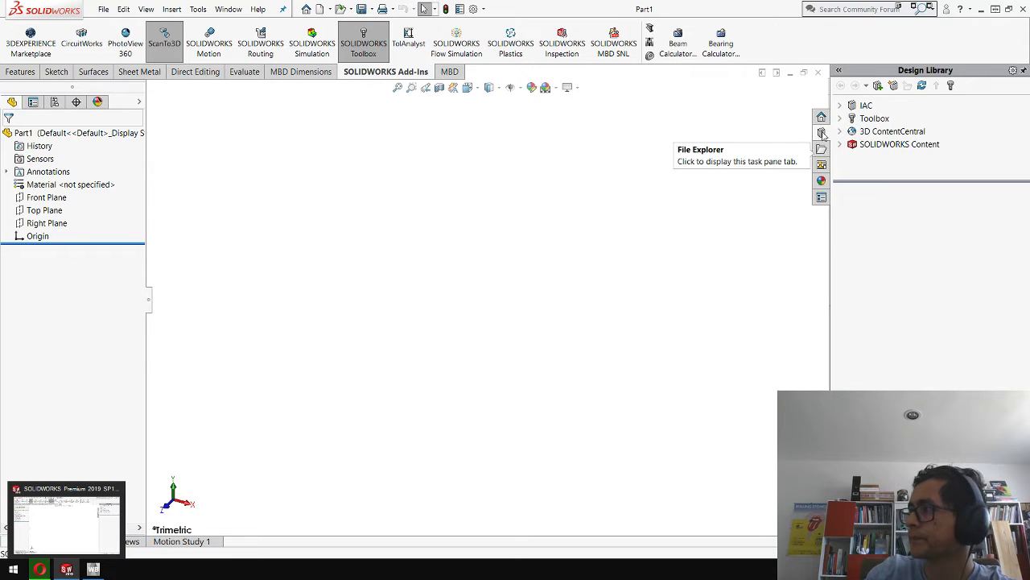
left_click(873, 119)
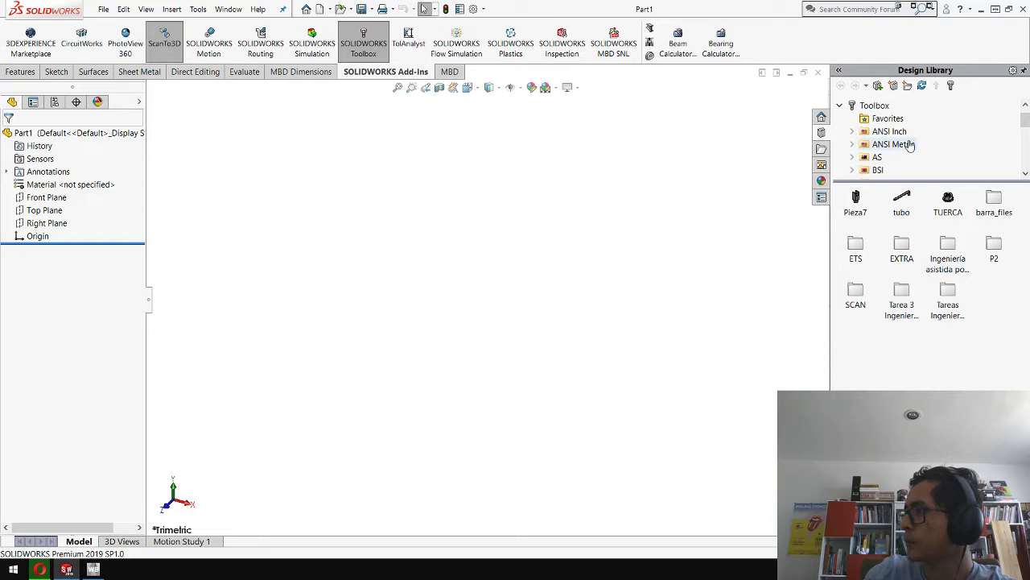
Browse the Toolbox to the ISO standard's Power Transmission gears
scroll(908, 143, "down", 2)
scroll(914, 145, "up", 2)
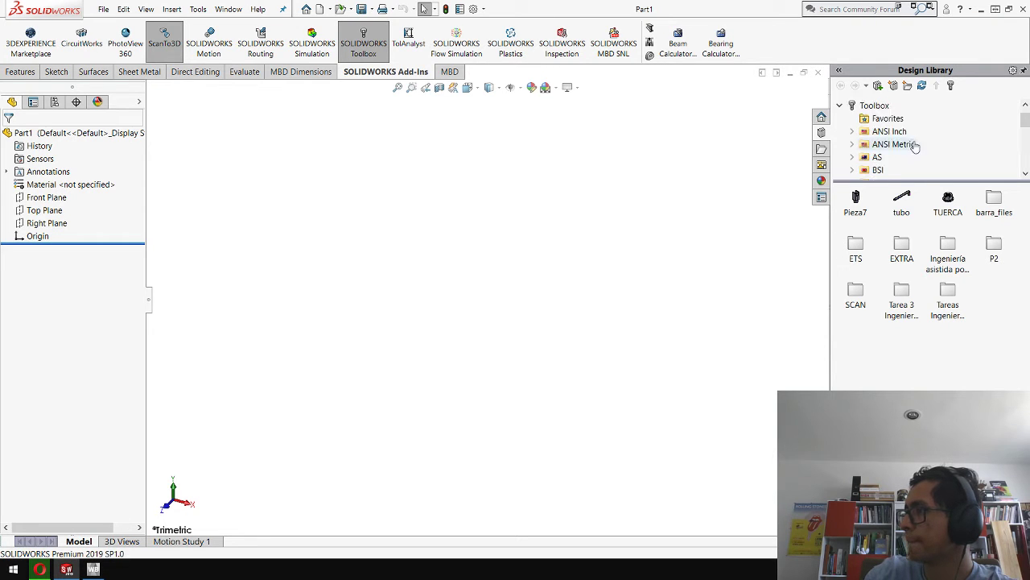
left_click(880, 107)
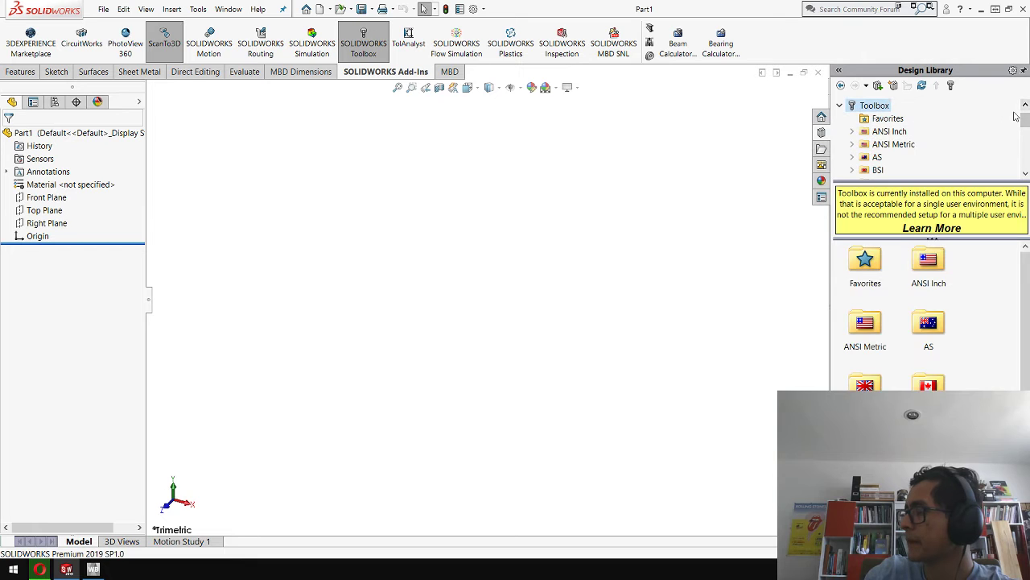
scroll(983, 328, "down", 2)
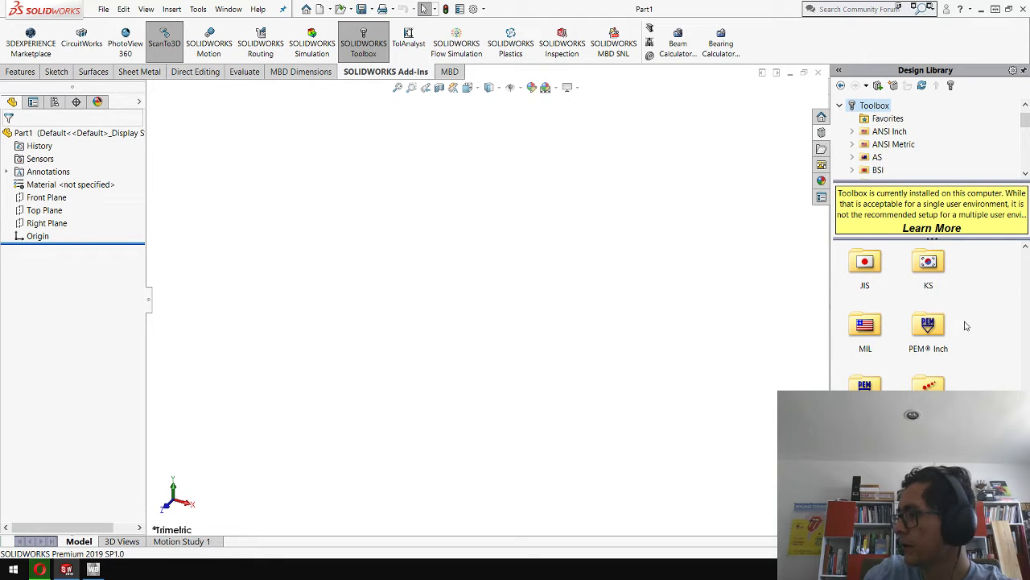
scroll(984, 288, "up", 3)
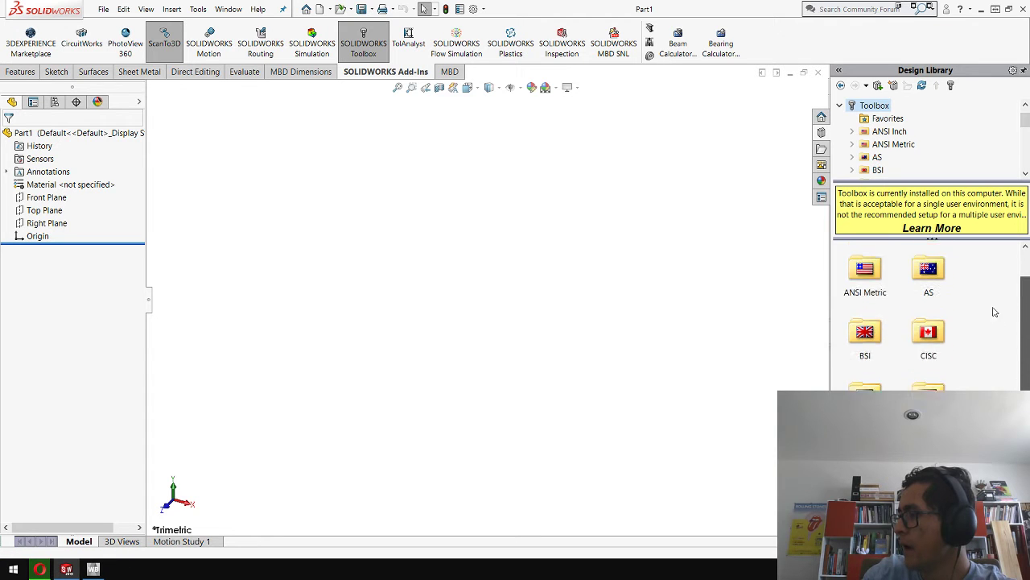
scroll(981, 280, "down", 1)
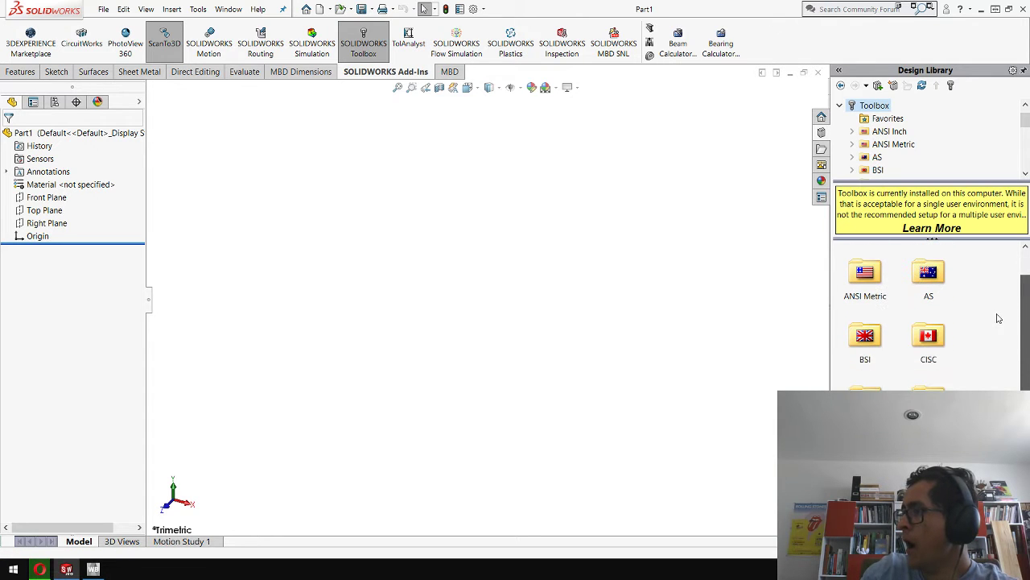
double_click(929, 451)
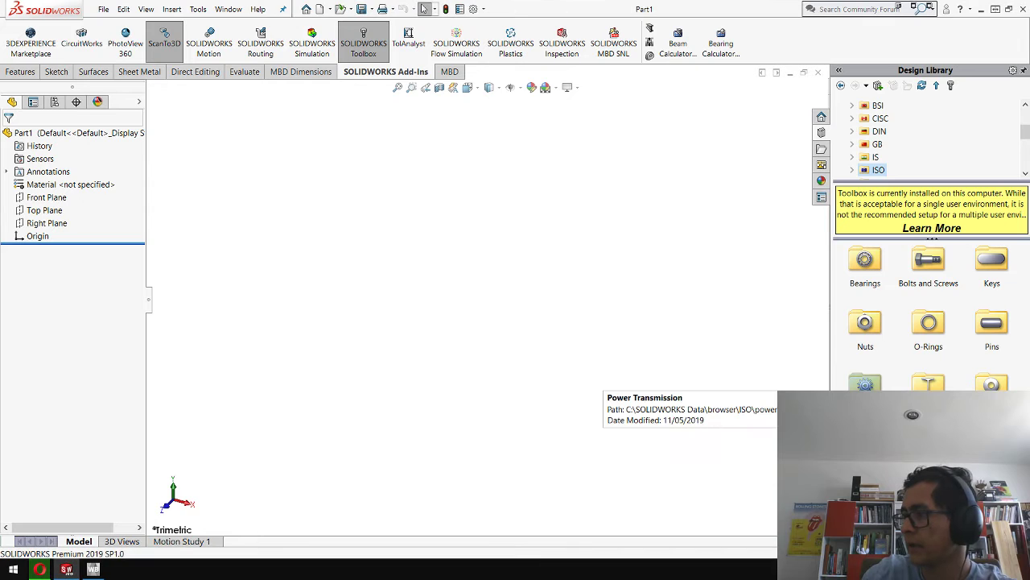
double_click(866, 383)
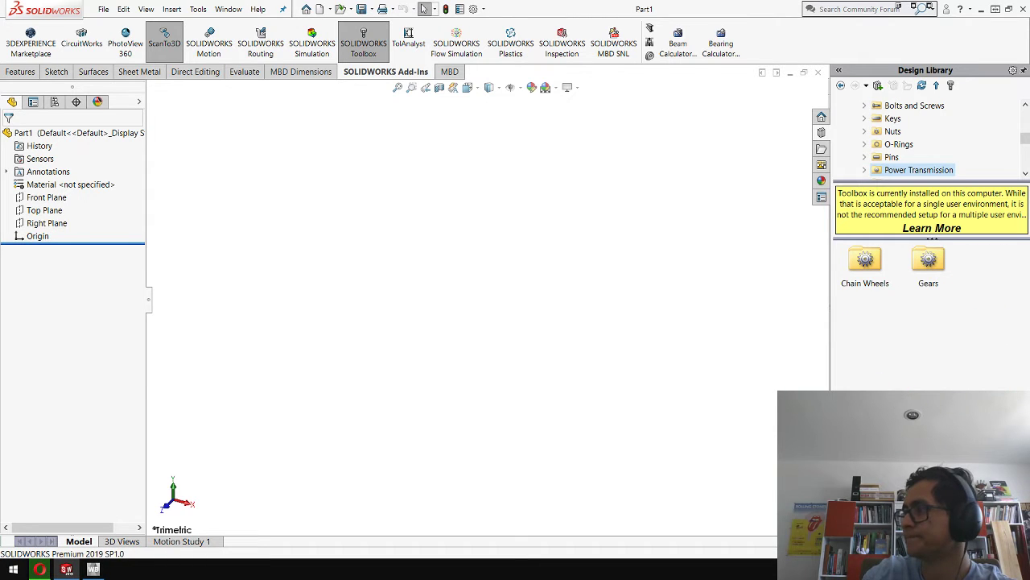
double_click(928, 259)
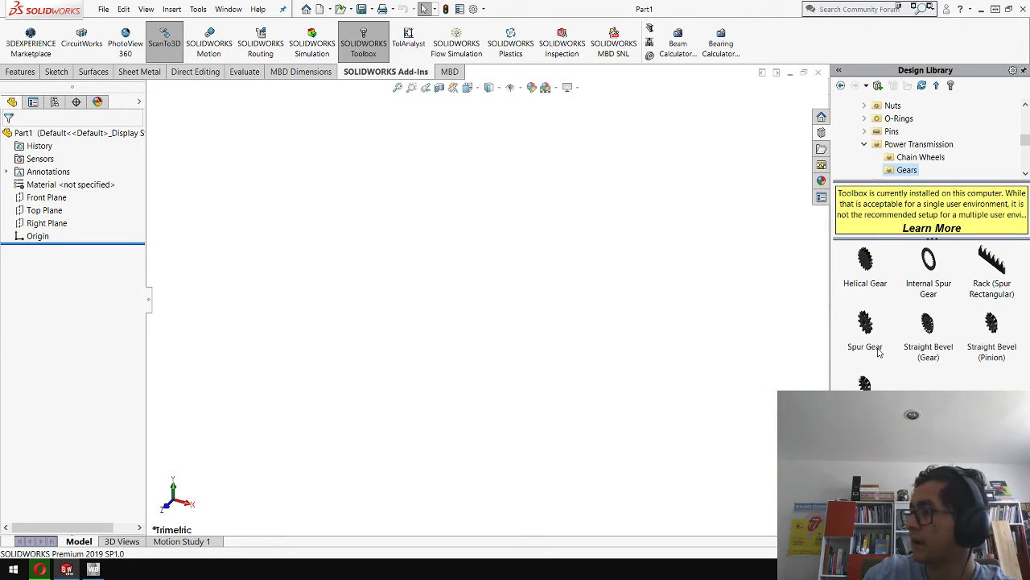
Insert the ISO spur gear into the part as a derived part, adopting the base part's units
mouse_move(869, 350)
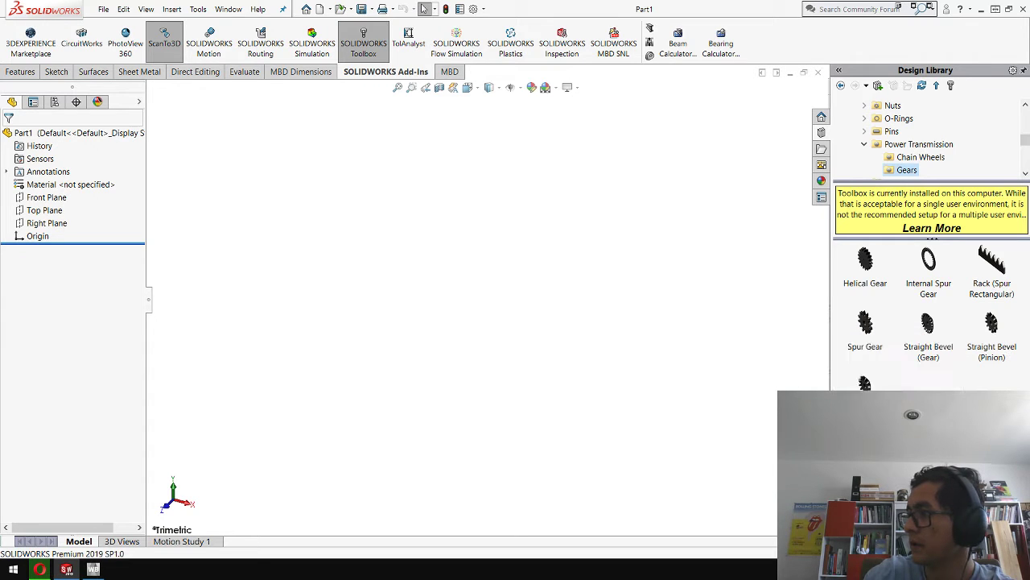
mouse_move(865, 396)
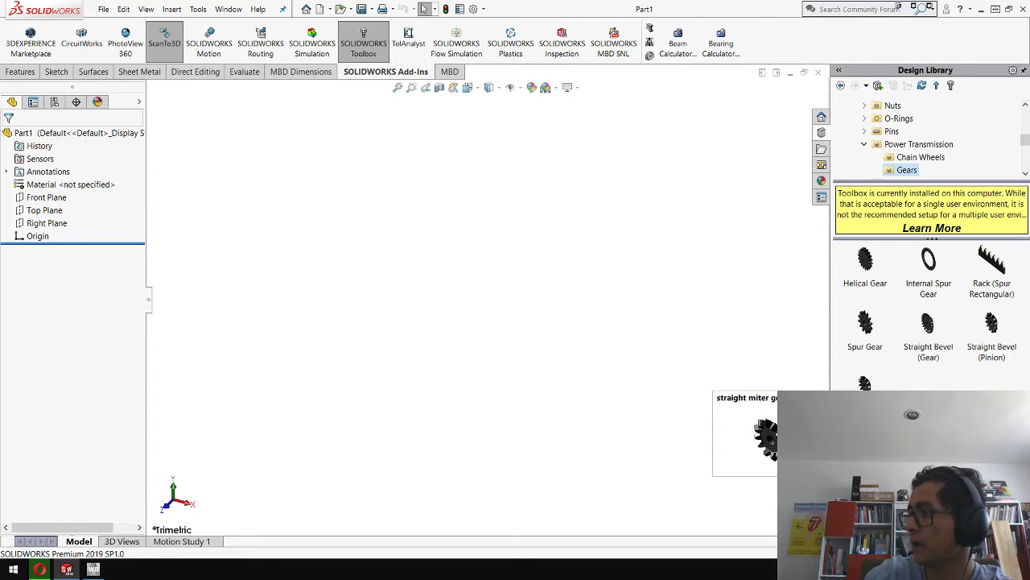
left_click(866, 342)
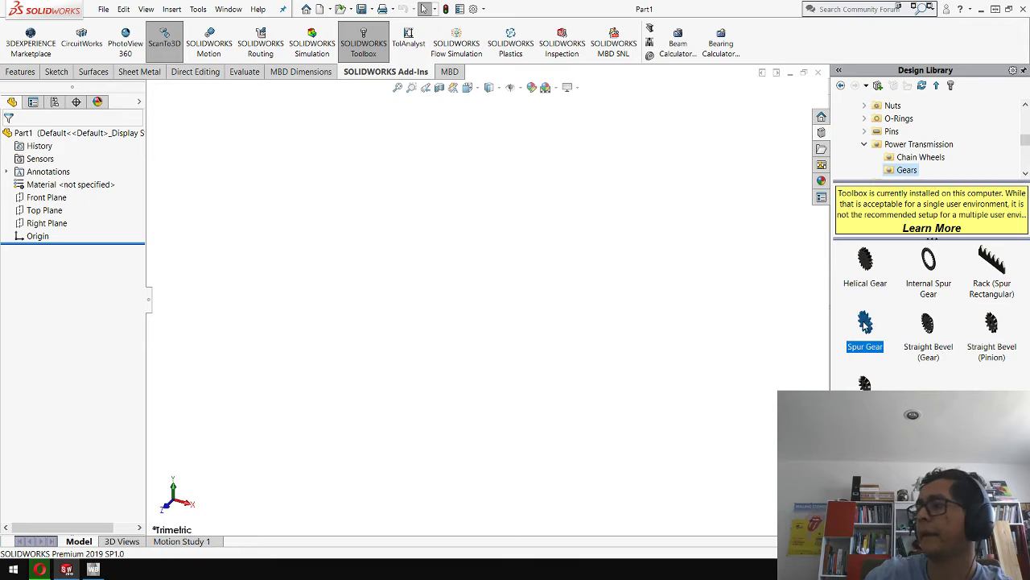
left_click_drag(866, 322, 466, 249)
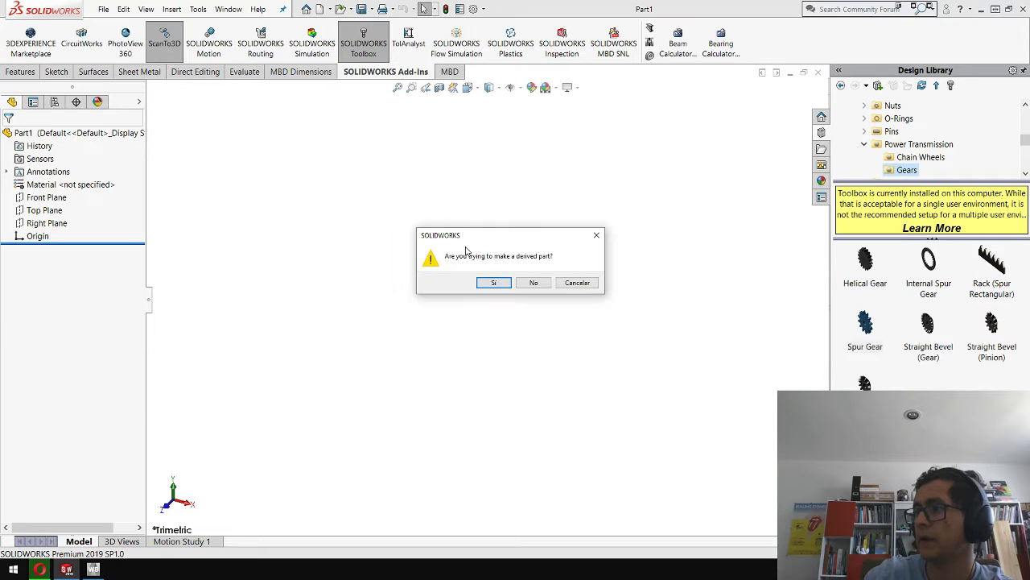
left_click(495, 282)
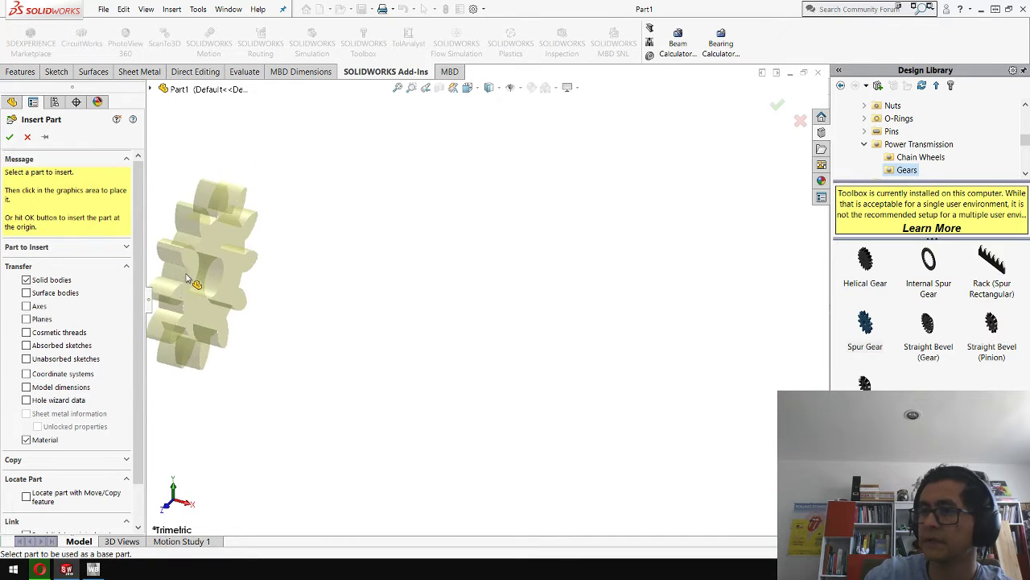
left_click(115, 247)
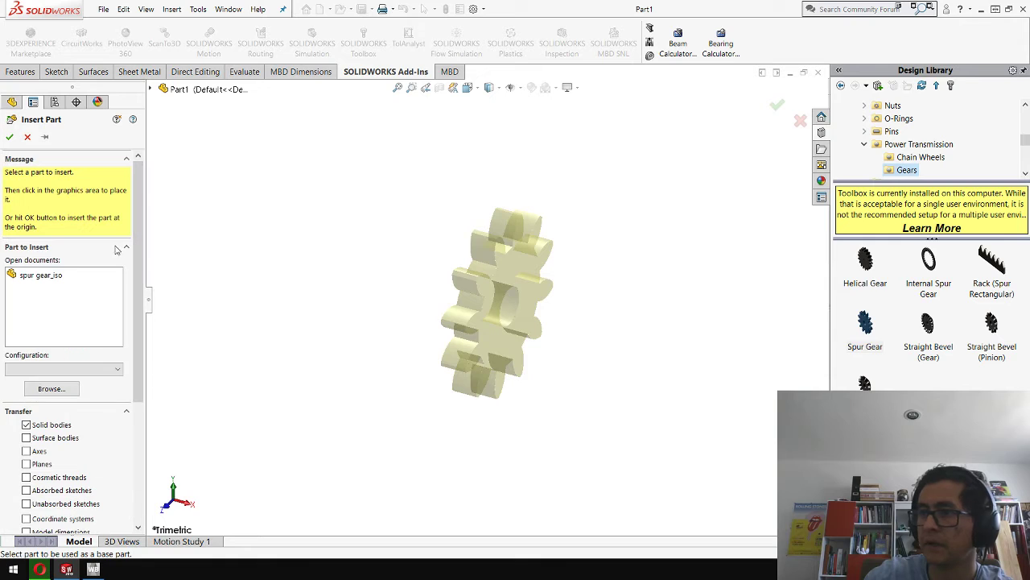
left_click(113, 369)
left_click(113, 369)
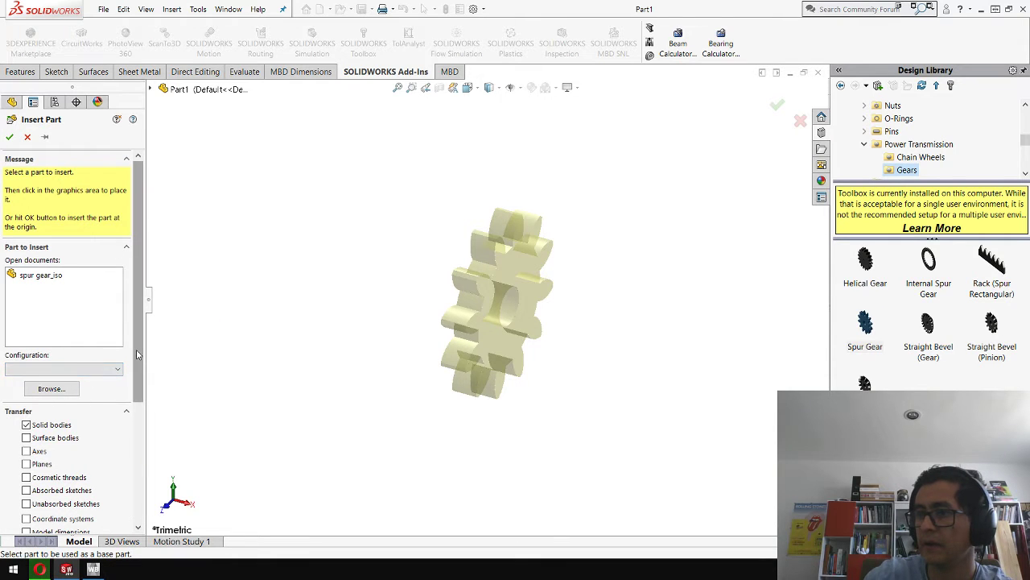
left_click_drag(139, 358, 150, 505)
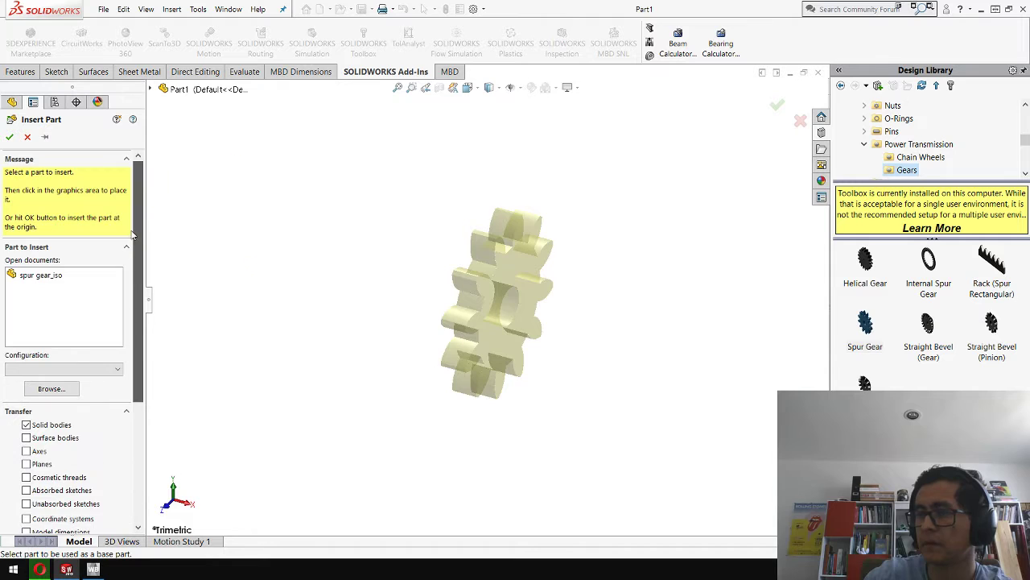
left_click(441, 302)
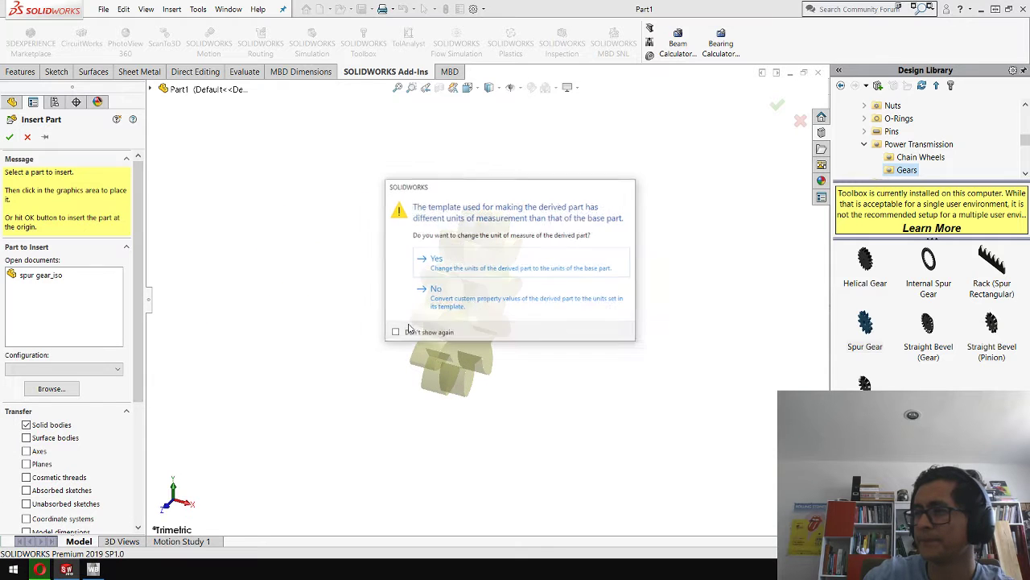
left_click(466, 261)
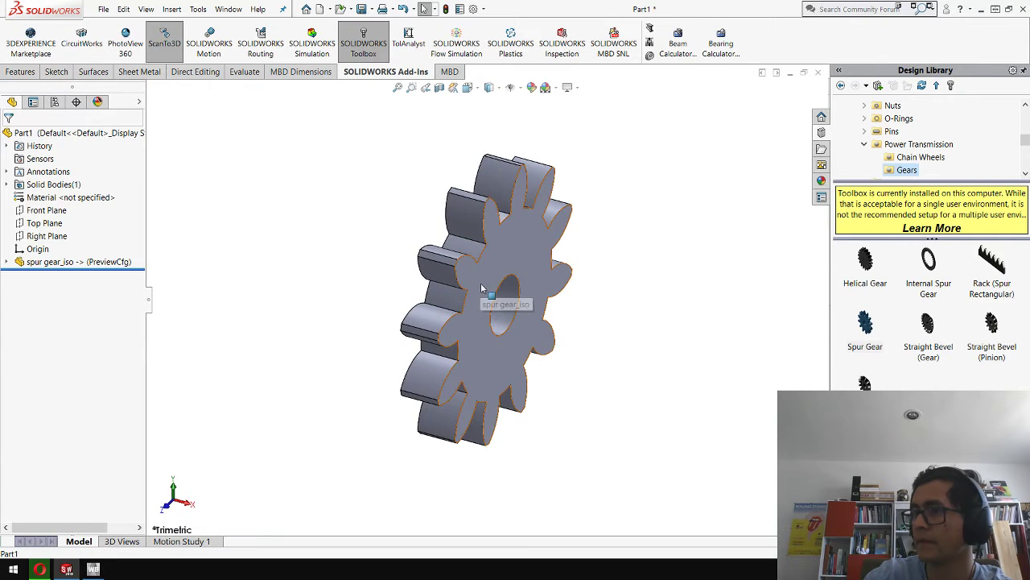
Examine the inserted spur gear's feature options, configurations and tree contents for editable gear parameters
right_click(481, 282)
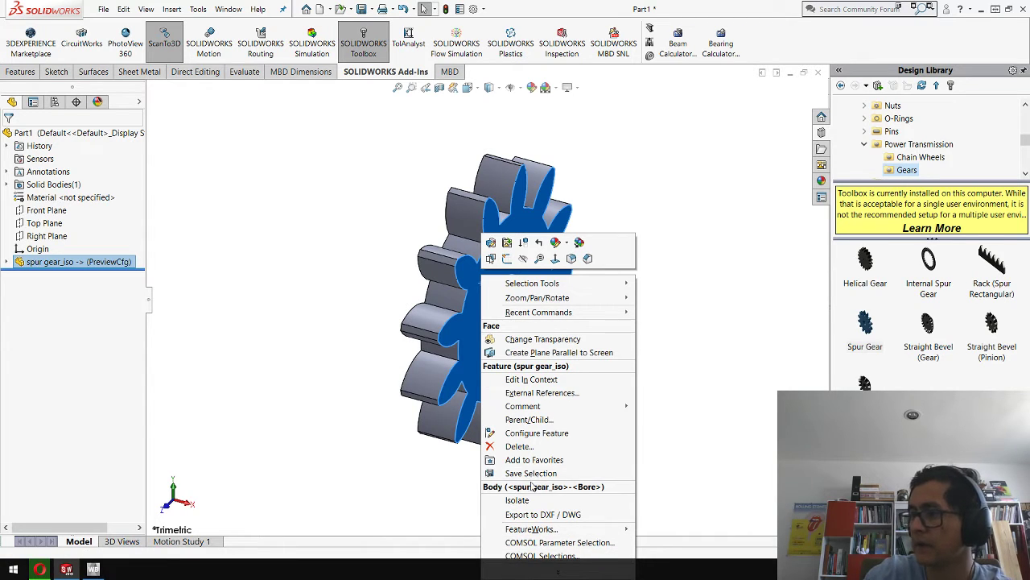
left_click(249, 339)
left_click(249, 339)
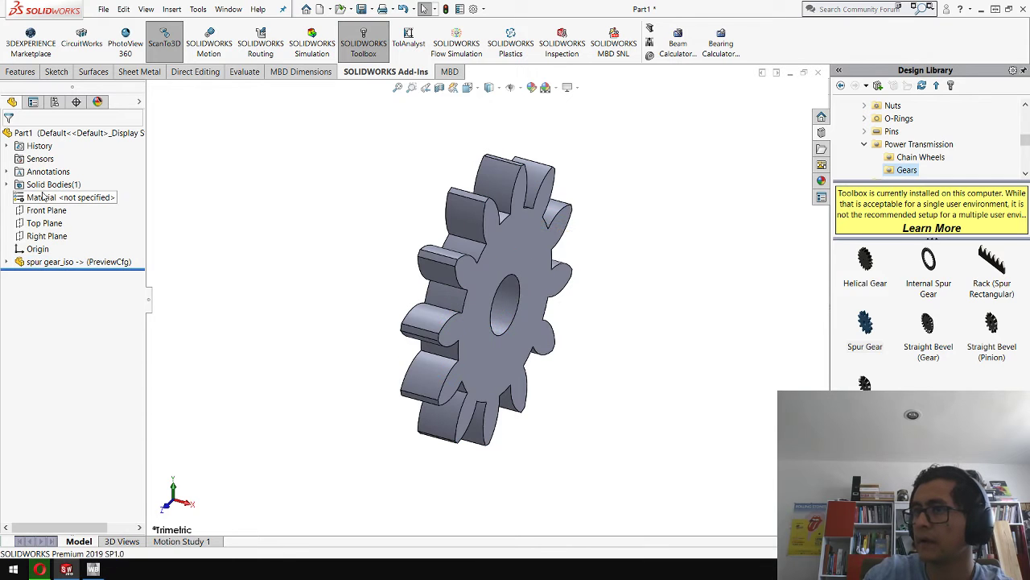
left_click(54, 102)
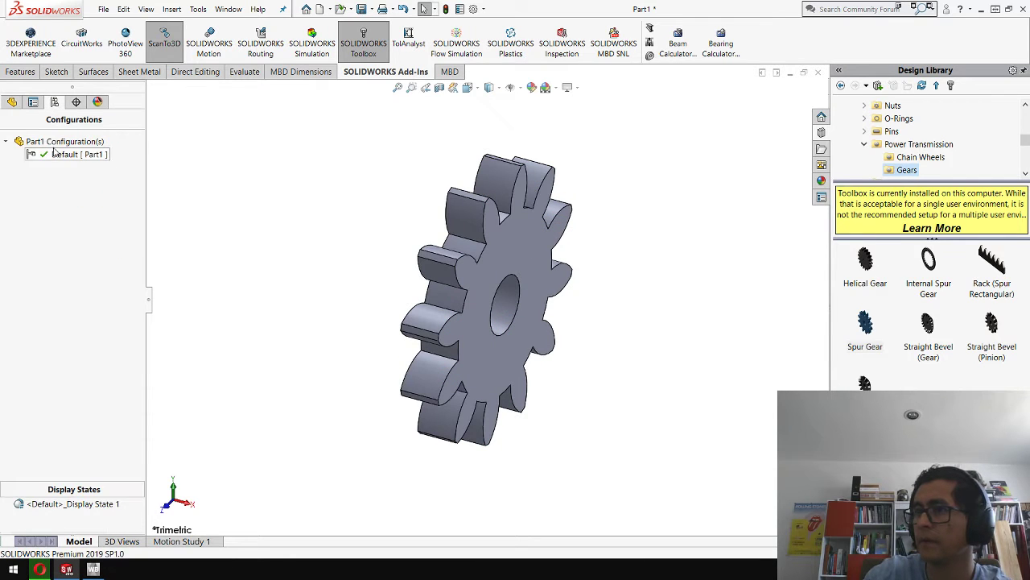
left_click(12, 101)
left_click(7, 262)
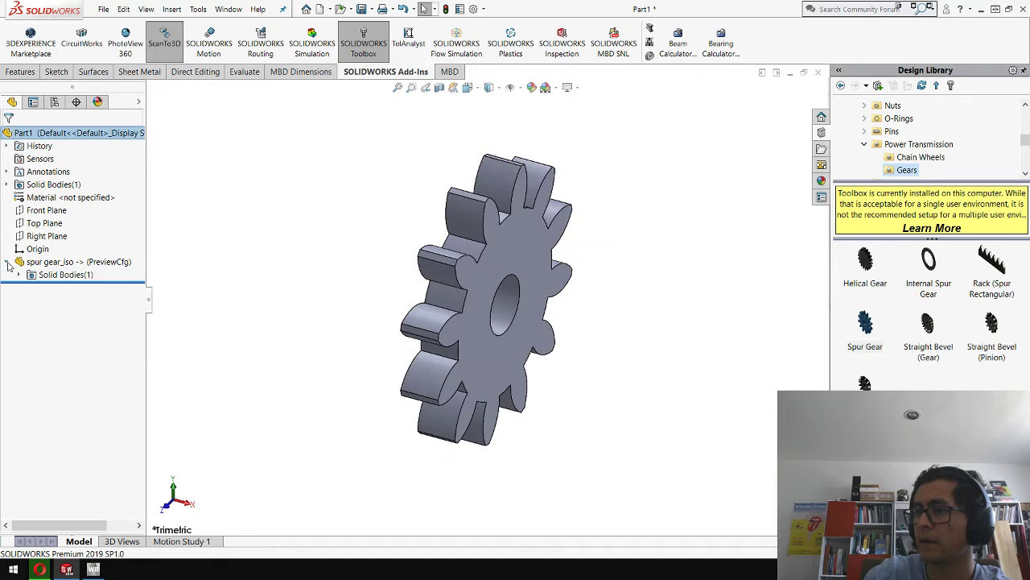
right_click(31, 262)
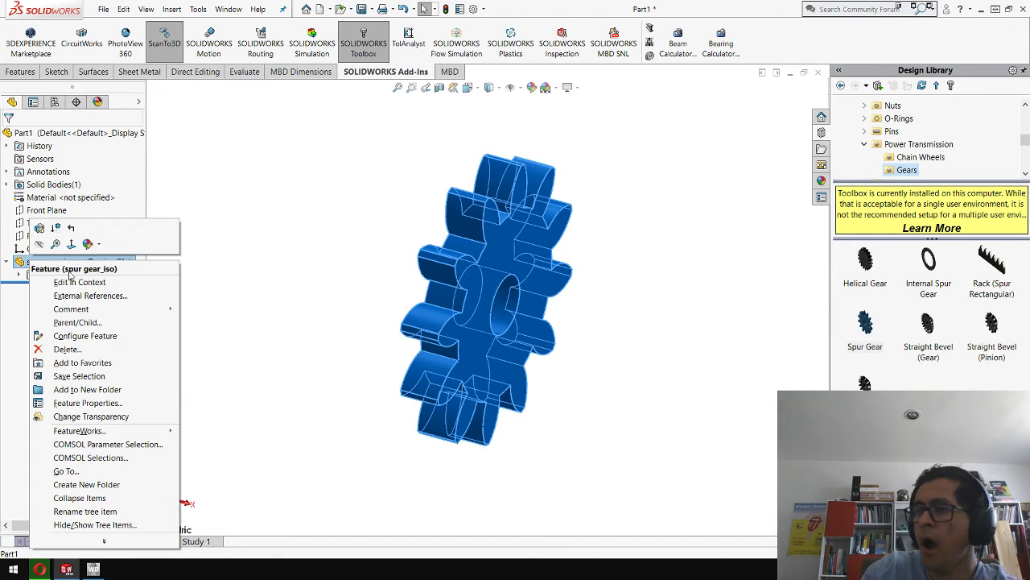
left_click(319, 276)
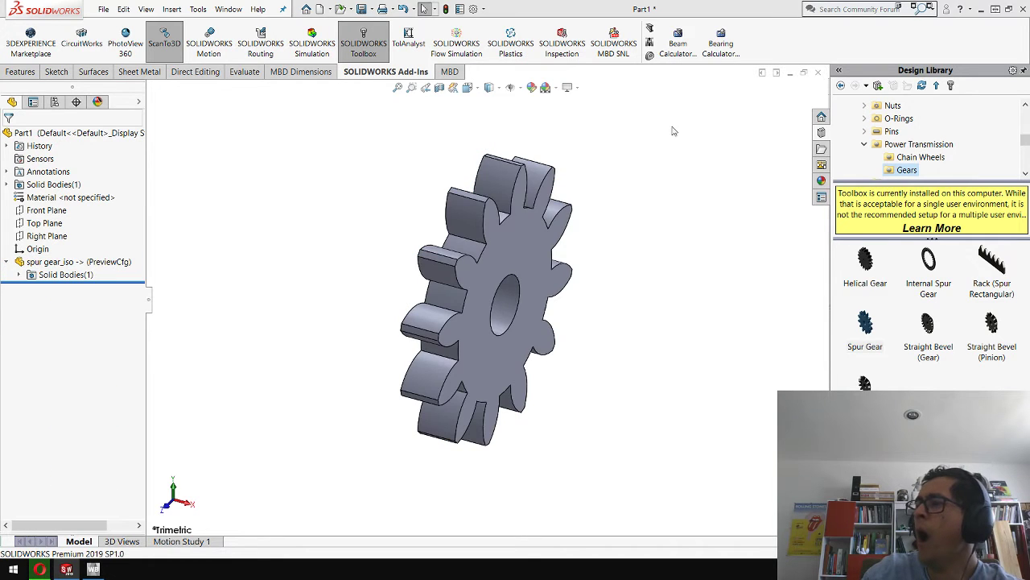
Close the gear part and create a new assembly without inserting an existing file
key("ctrl+w")
left_click(510, 296)
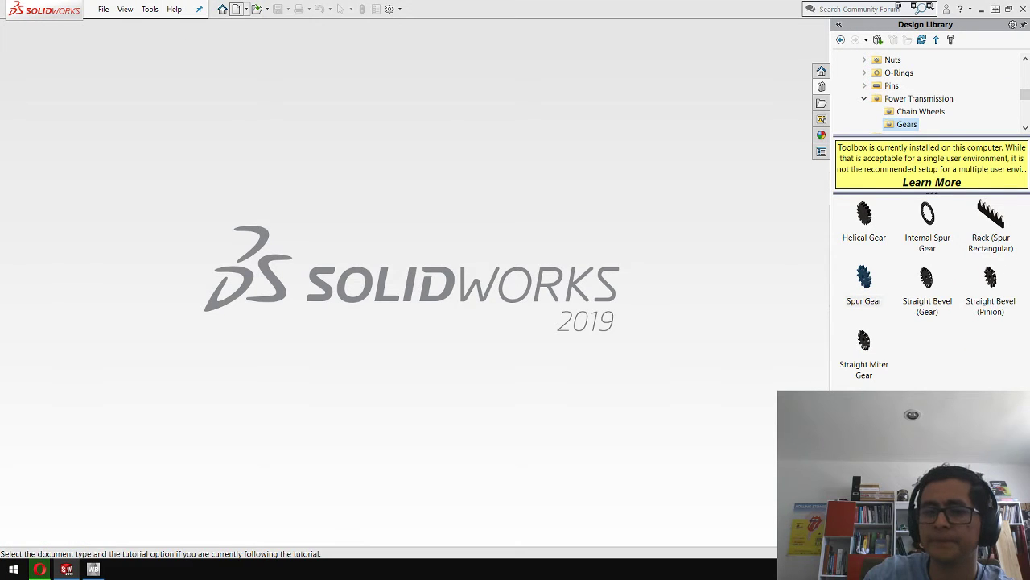
left_click(236, 9)
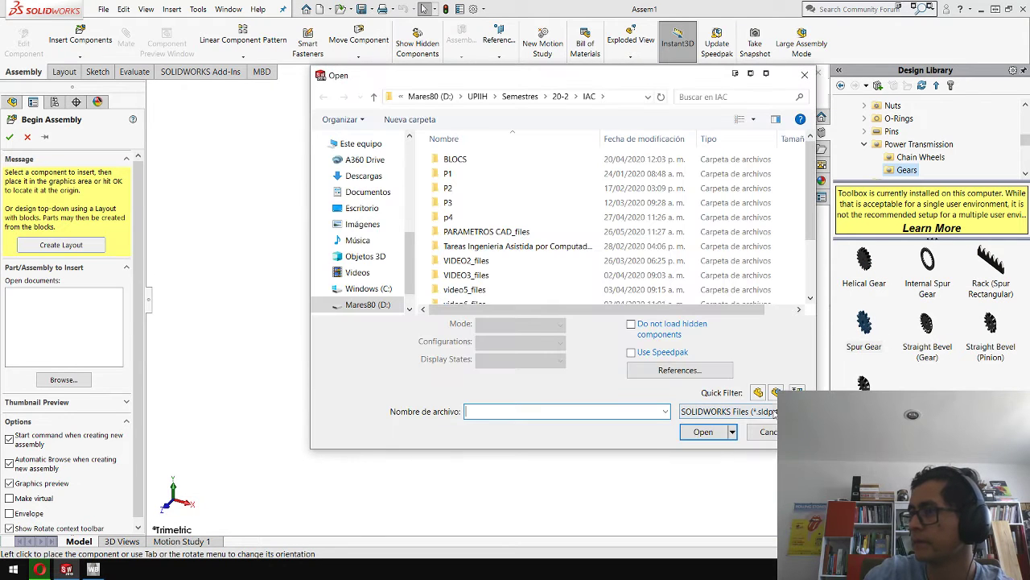
key("Escape")
Place an ISO spur gear from the Toolbox in the assembly and set its module to 5
left_click(864, 326)
left_click_drag(864, 326, 481, 280)
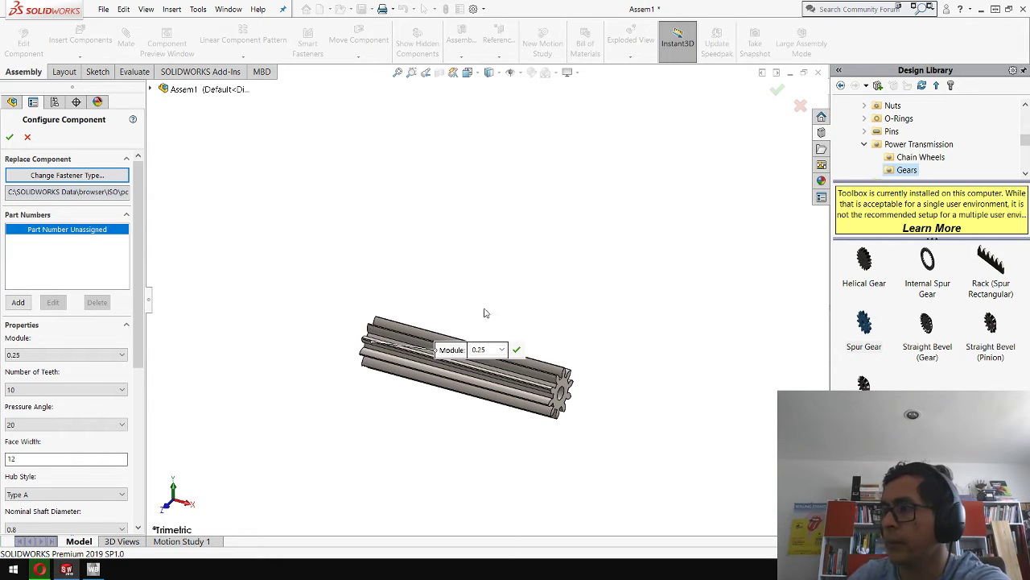
left_click(500, 349)
scroll(480, 295, "down", 1)
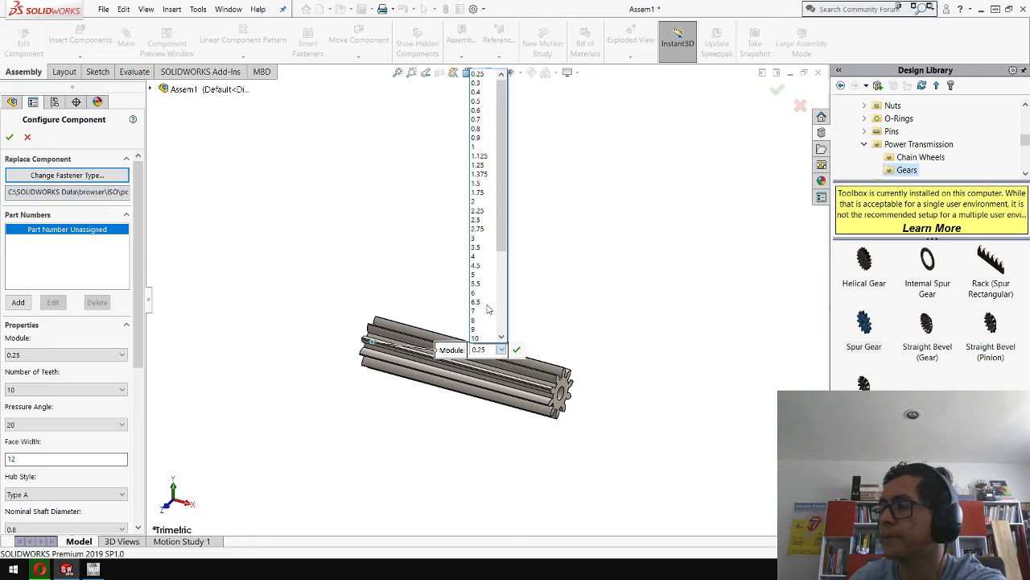
left_click(476, 269)
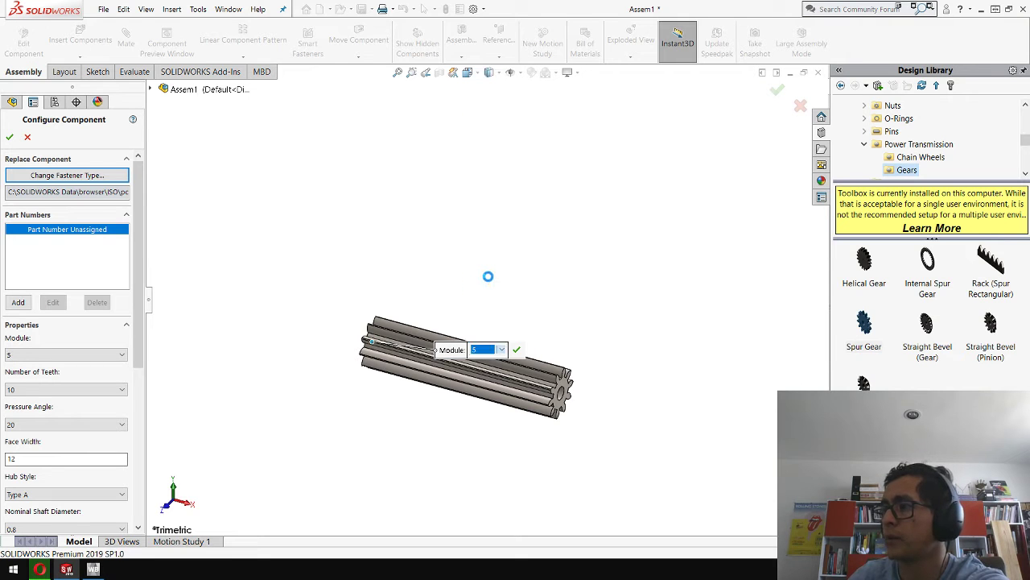
scroll(499, 297, "up", 5)
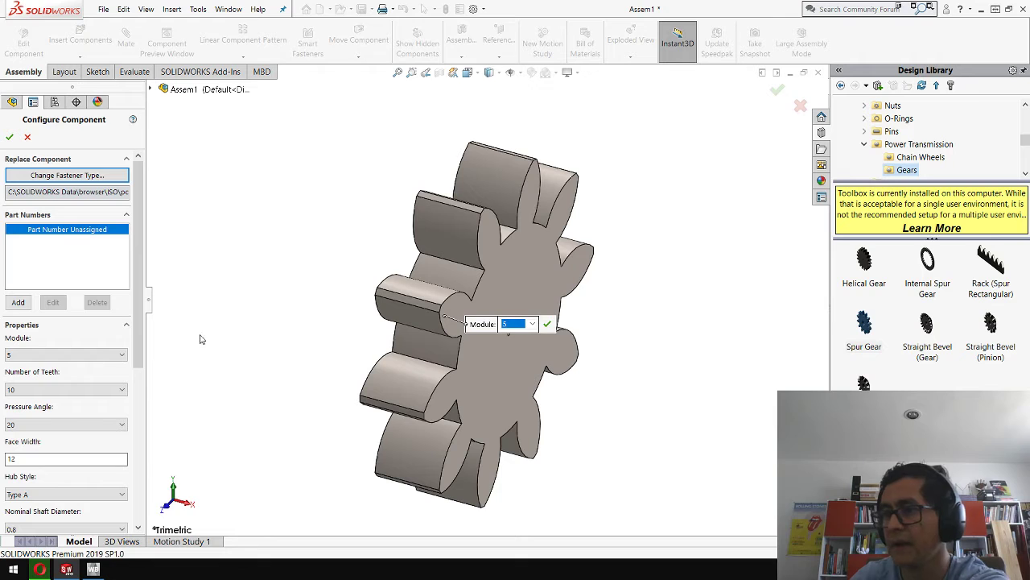
Set the spur gear's number of teeth to 30 and review the pressure angle options
left_click(50, 390)
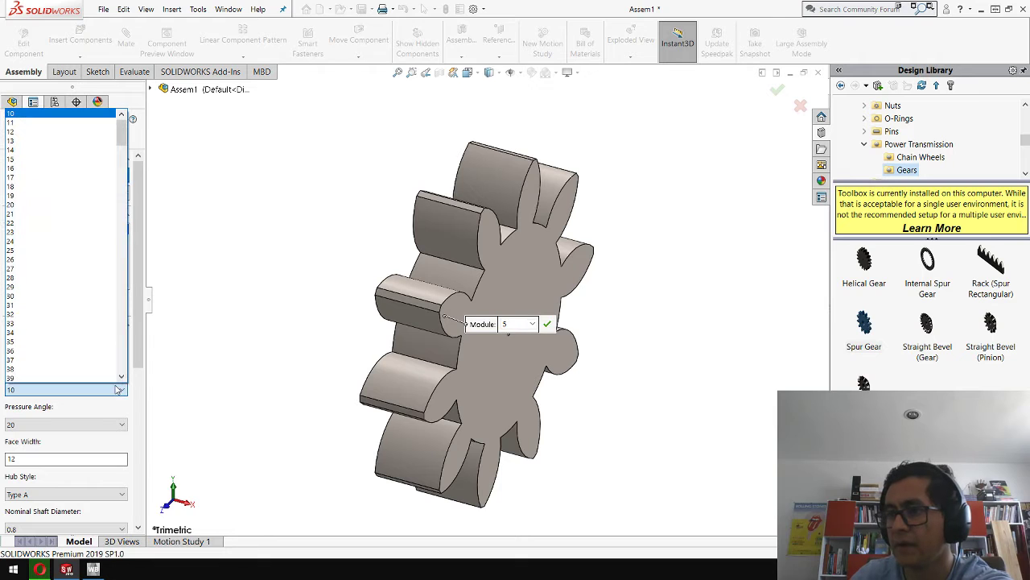
left_click(29, 296)
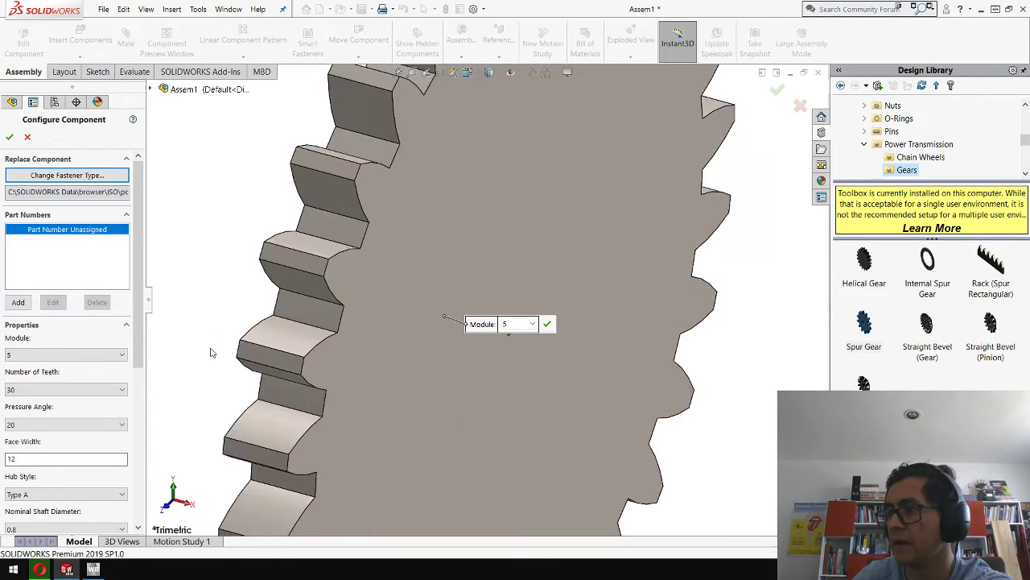
scroll(233, 354, "up", 5)
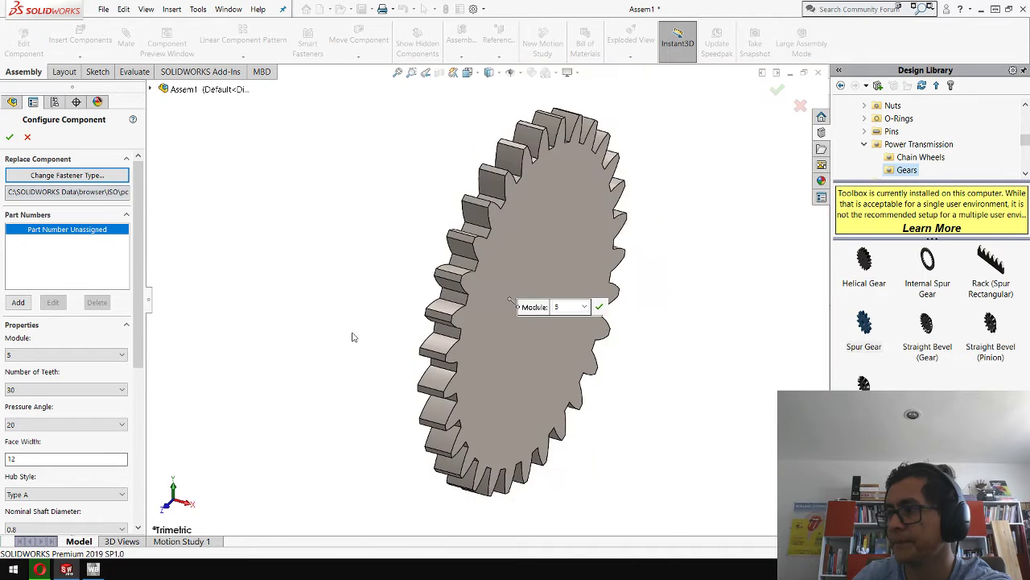
middle_click_drag(353, 336, 327, 328)
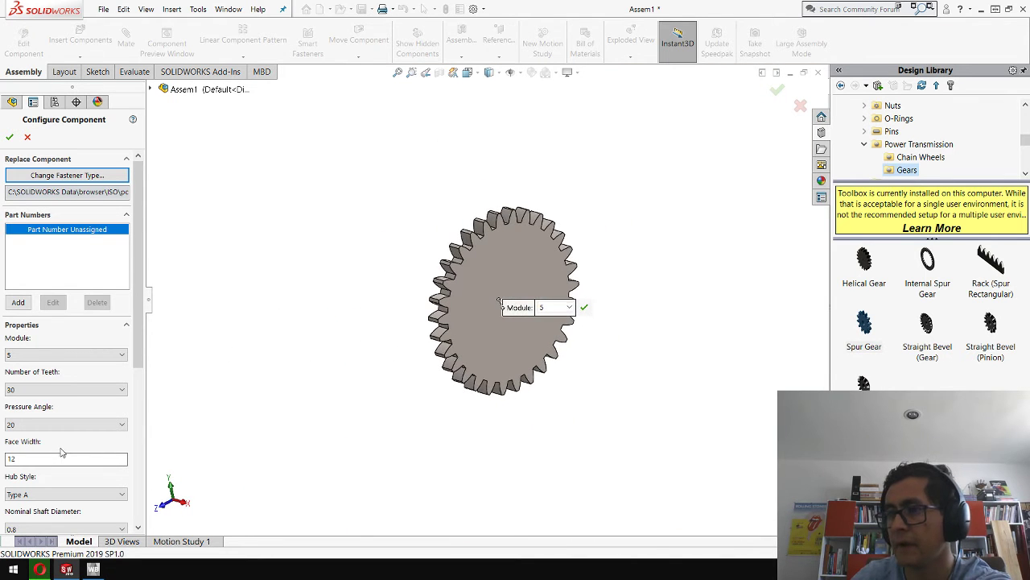
left_click(69, 424)
left_click(66, 427)
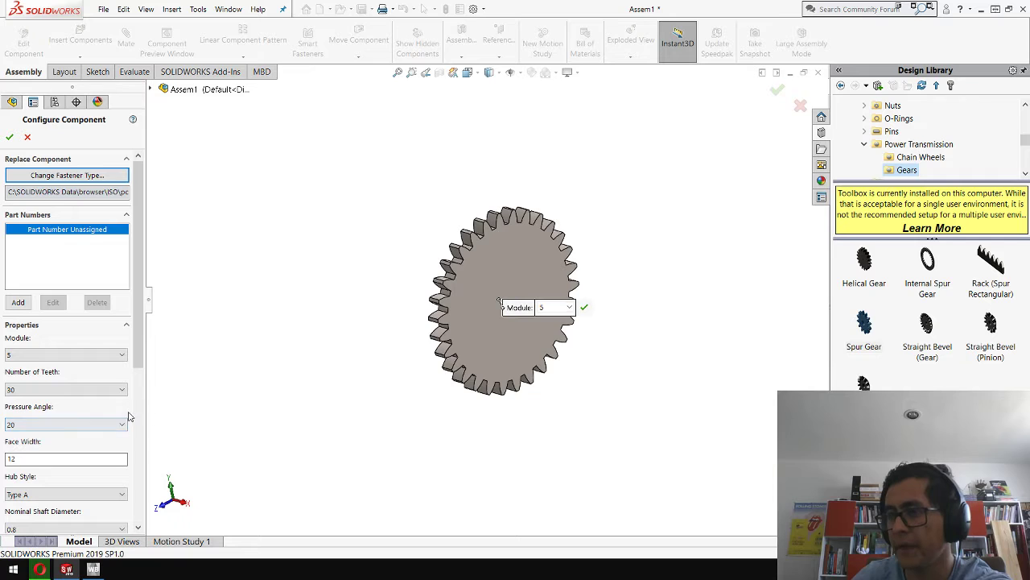
Try hub style Type B on the spur gear, inspect the hub, and return to Type A
left_click_drag(138, 341, 139, 376)
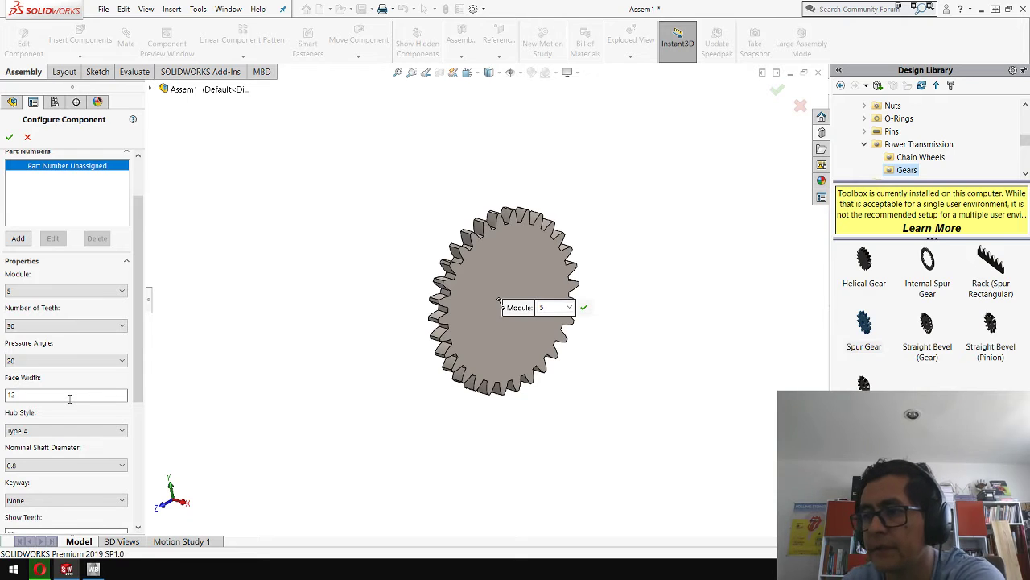
scroll(57, 400, "down", 5)
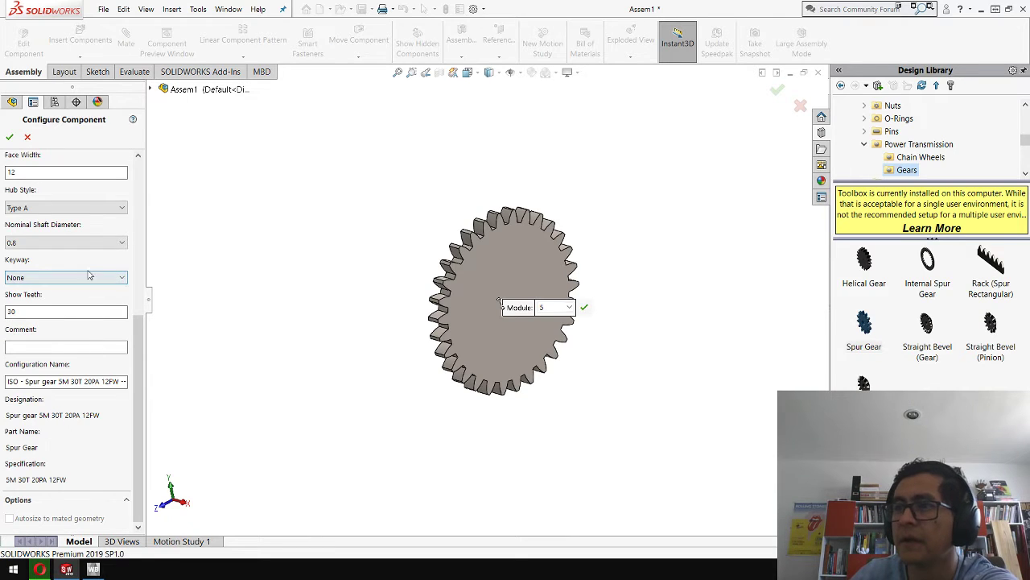
left_click(65, 208)
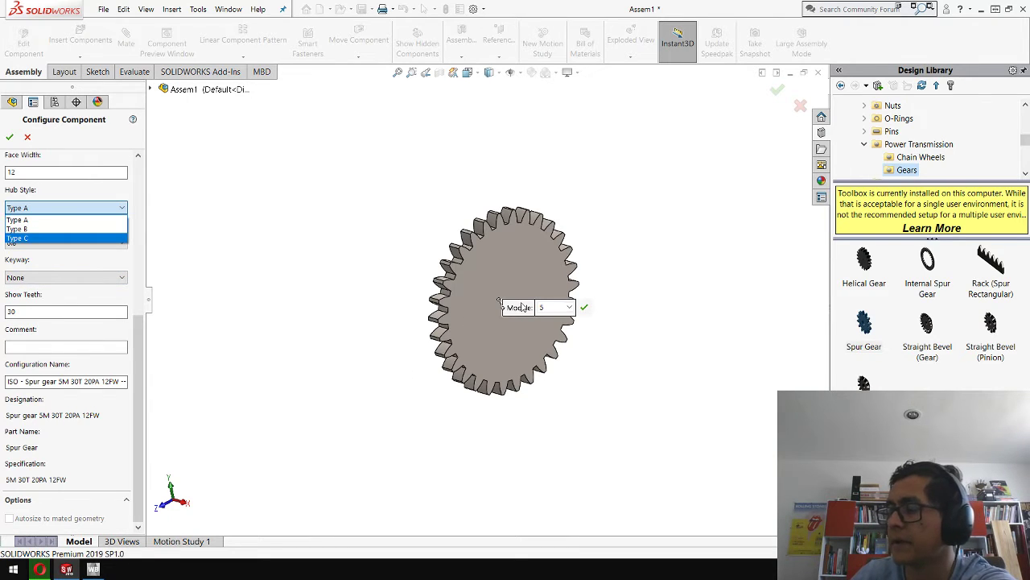
left_click(32, 229)
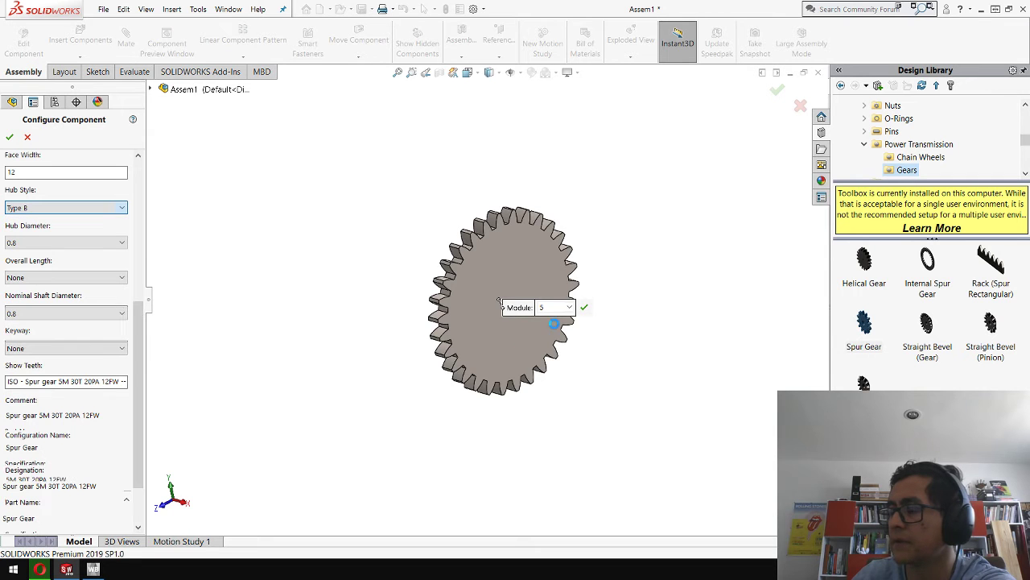
middle_click_drag(556, 329, 384, 255)
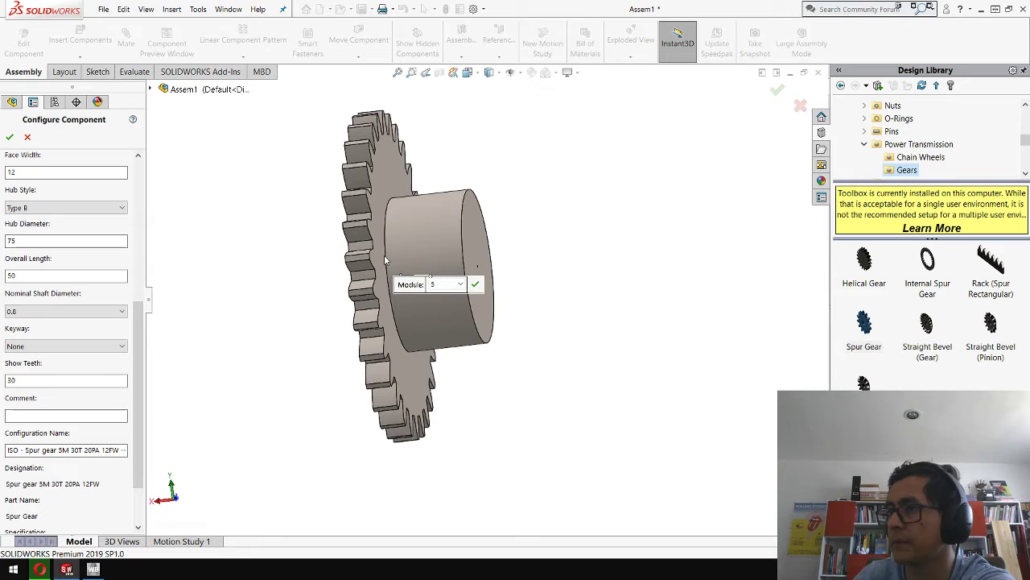
left_click(54, 209)
left_click(34, 217)
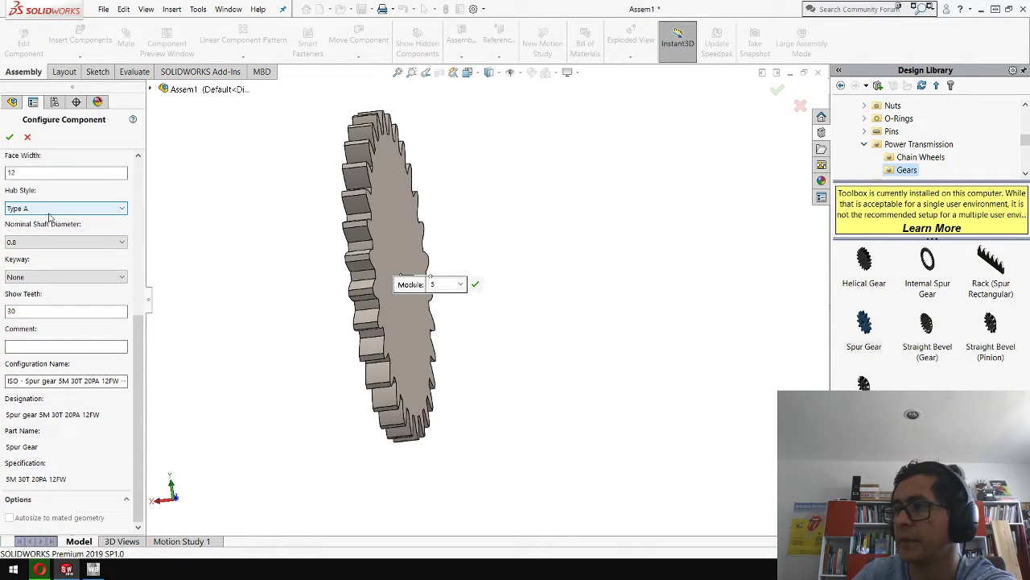
Try hub styles Type C and Type B on the spur gear for comparison, and restore Type A
left_click(49, 209)
left_click(36, 234)
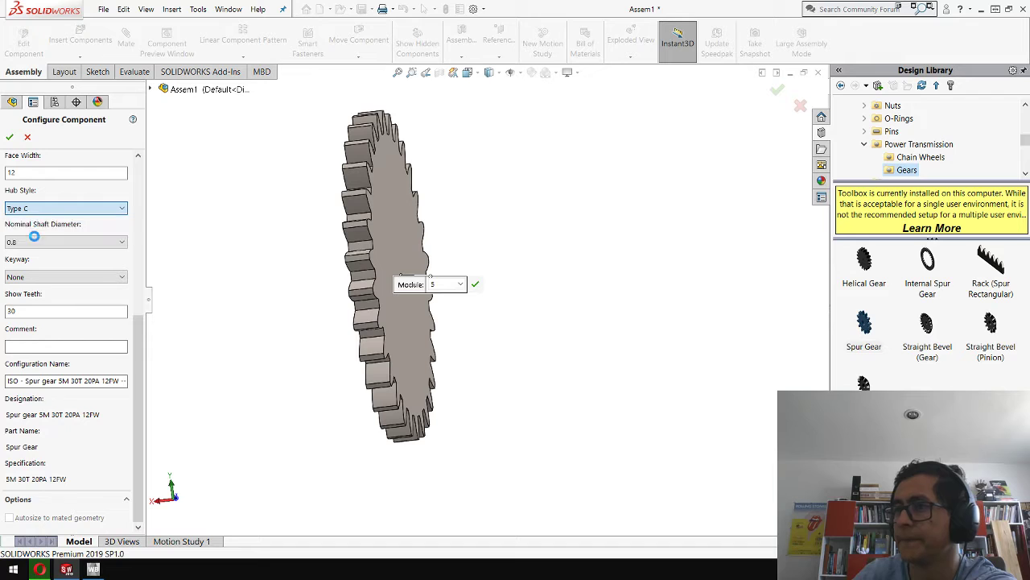
left_click(78, 209)
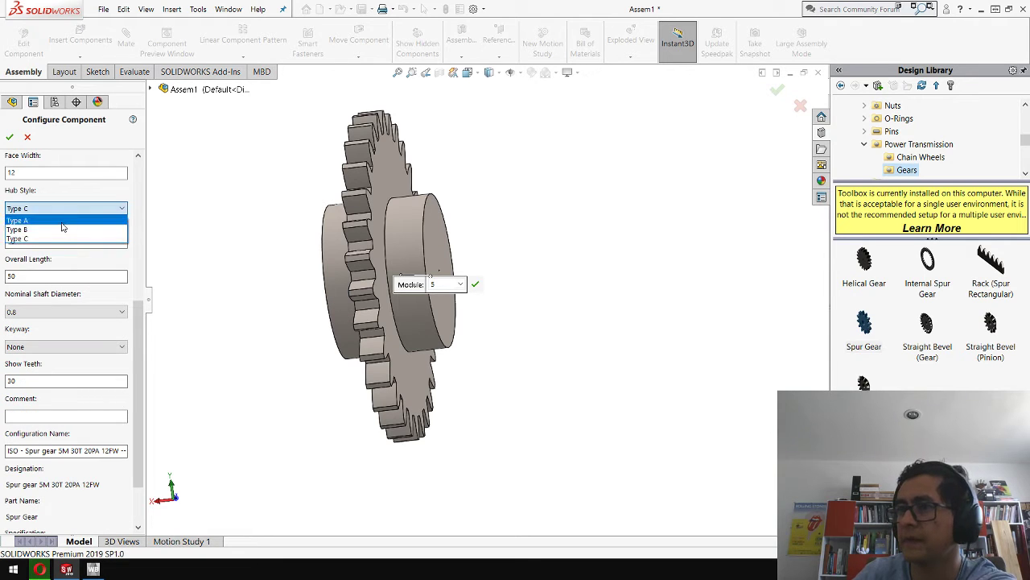
left_click(65, 225)
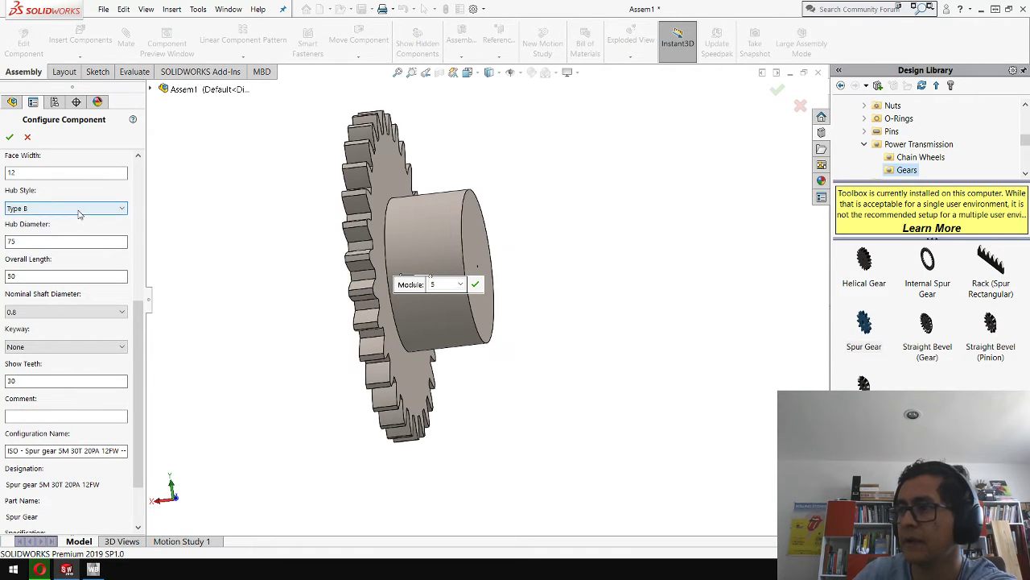
left_click(72, 211)
left_click(71, 219)
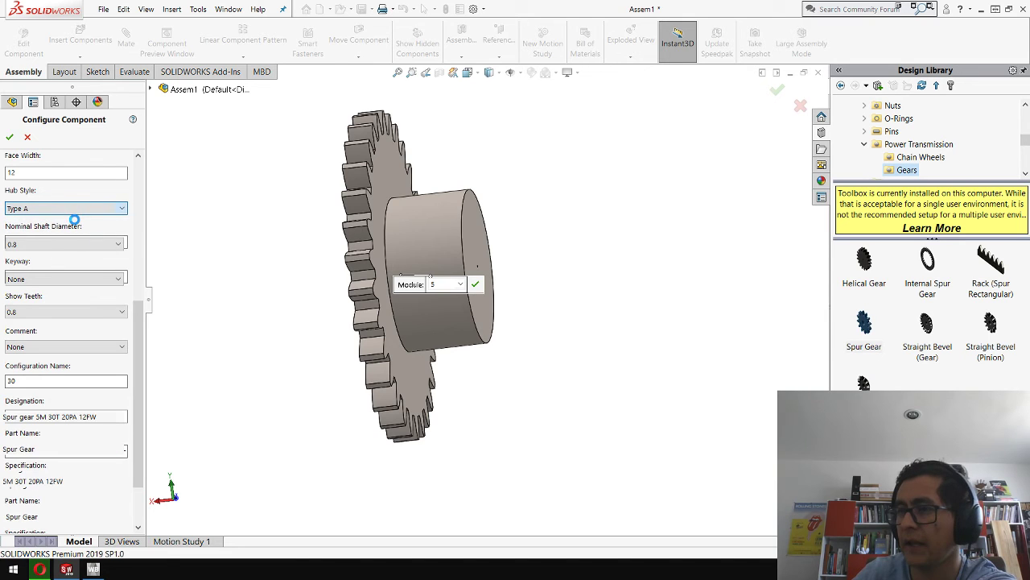
Try nominal shaft diameters of 10 and 20 on the gear and check the keyway options offered
left_click(111, 243)
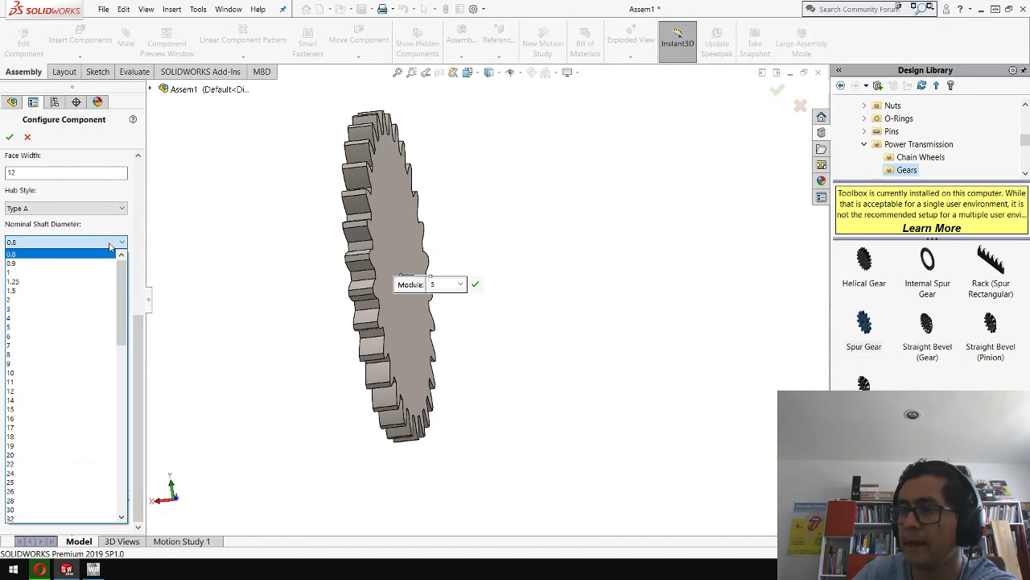
scroll(75, 338, "down", 3)
left_click(50, 278)
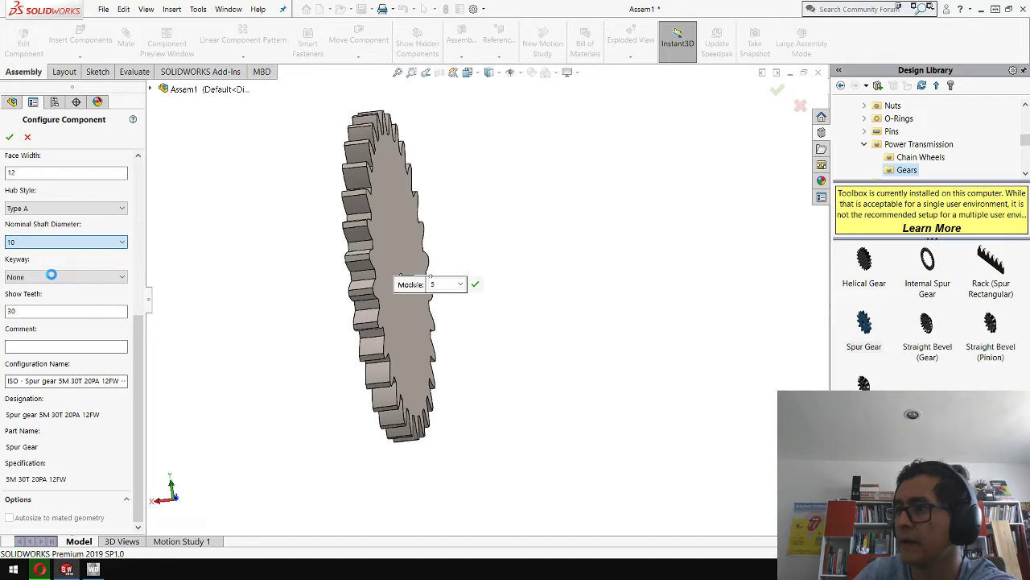
left_click(111, 242)
left_click(46, 339)
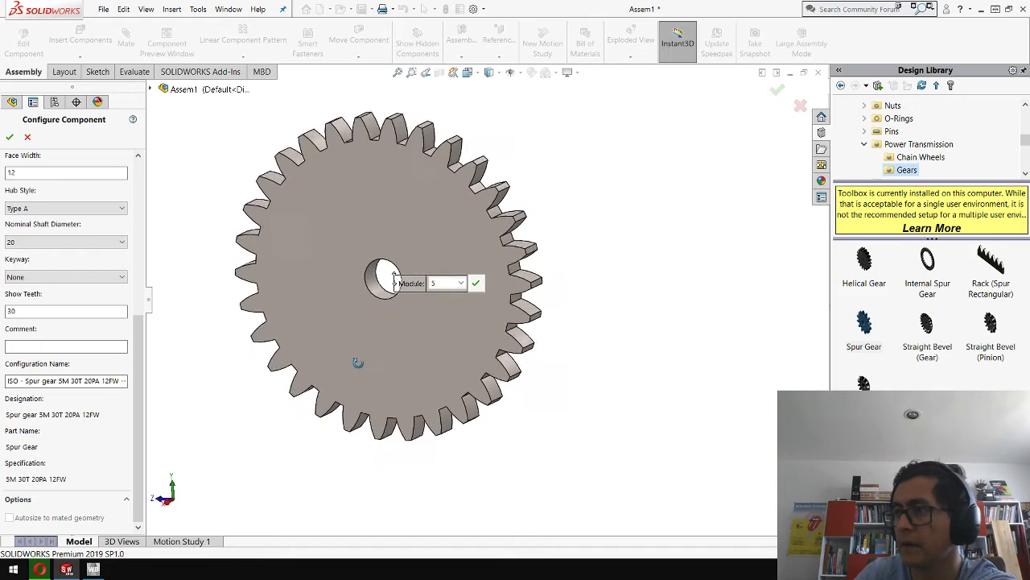
left_click(75, 277)
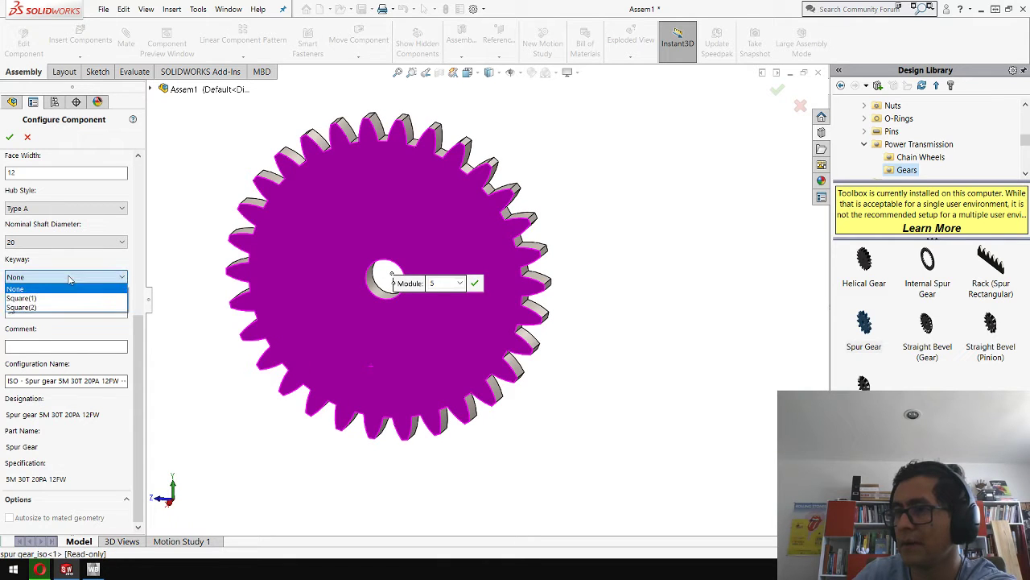
left_click(71, 277)
Try a nominal shaft diameter of 32 for the gear bore and settle on 30
left_click(66, 241)
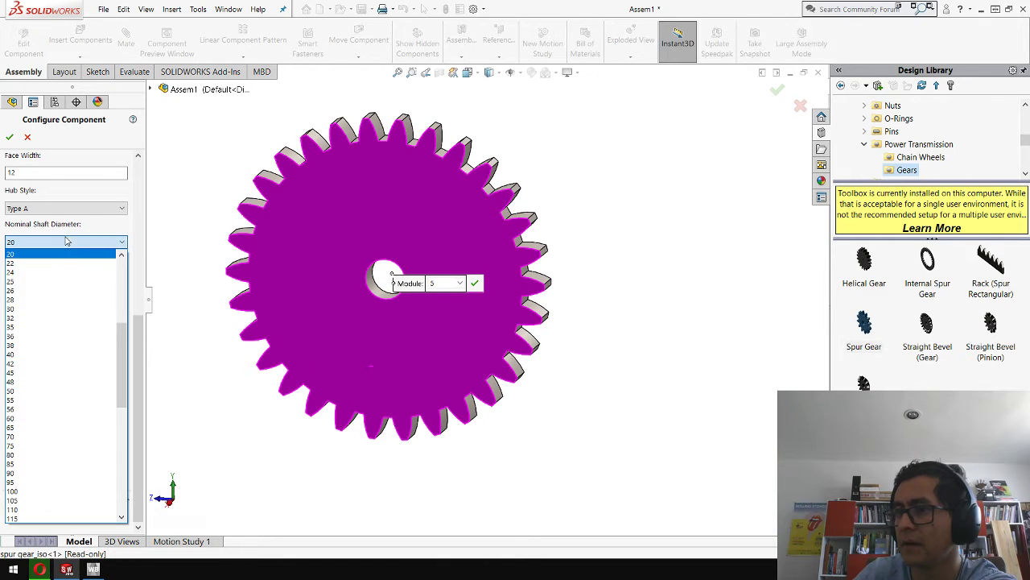
left_click(48, 317)
left_click(65, 243)
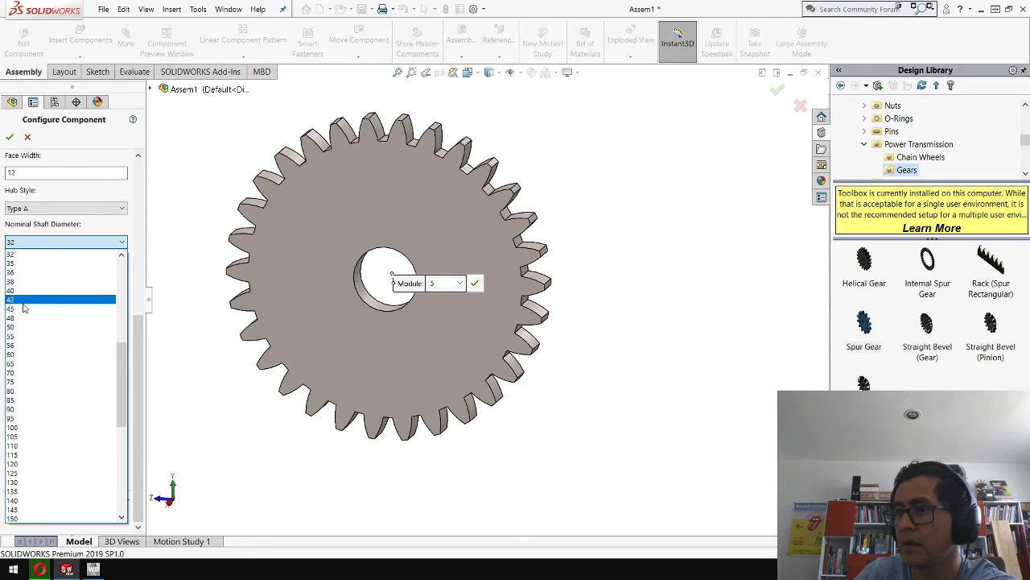
scroll(19, 322, "up", 4)
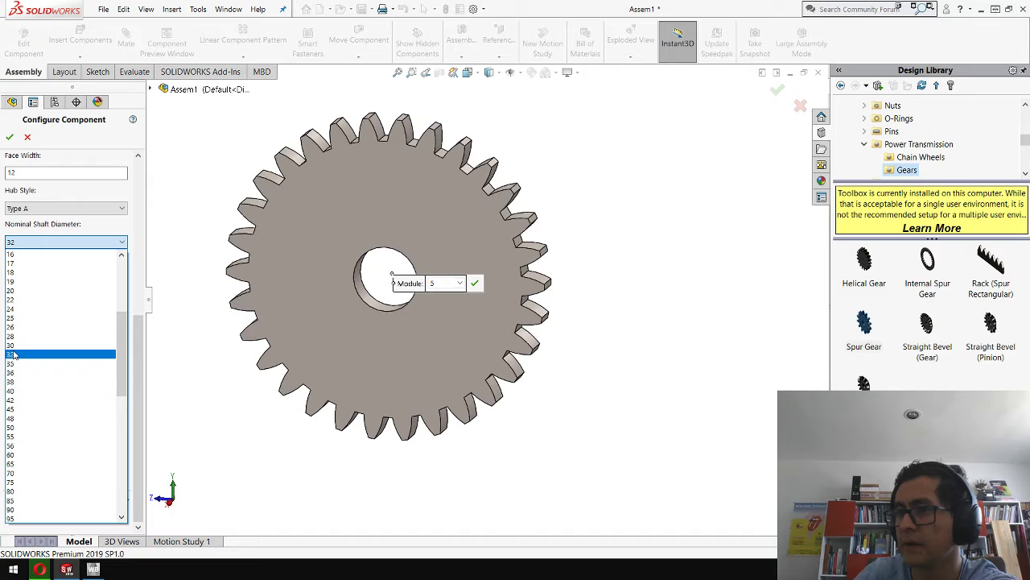
left_click(15, 346)
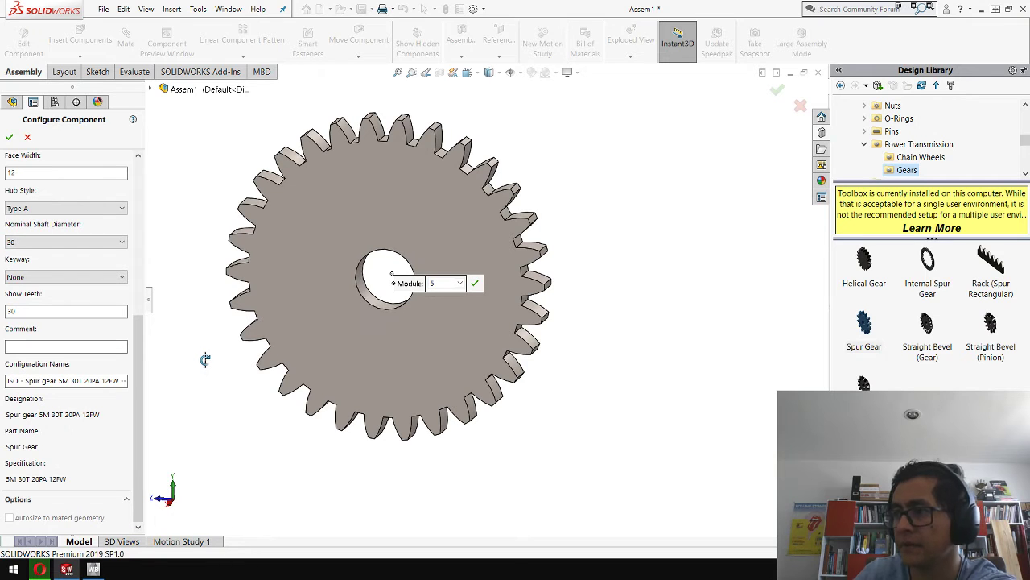
Try the Rectangular(1) and Rectangular(2) keyways in the gear bore, and set the keyway back to None
left_click(110, 277)
left_click(94, 298)
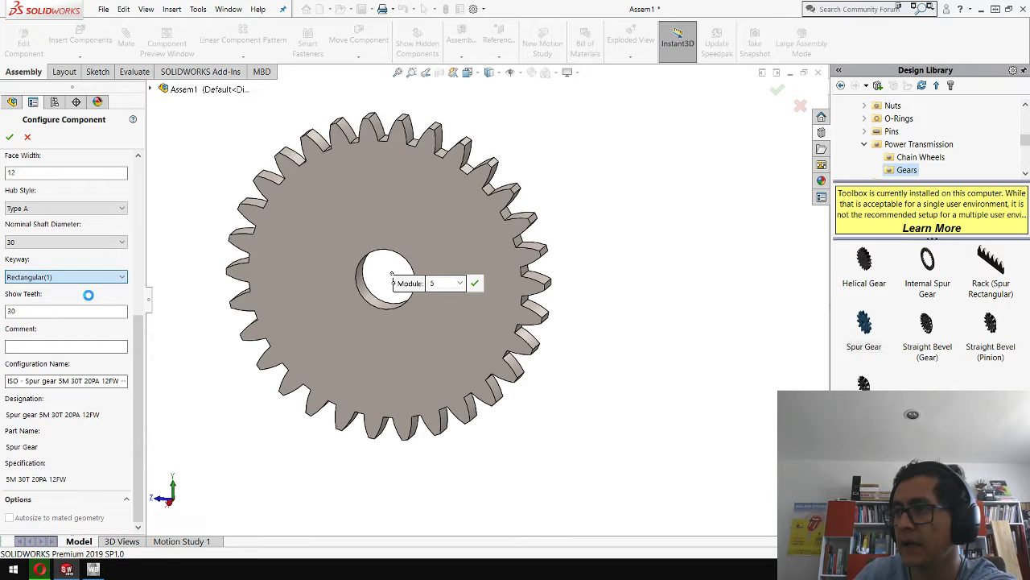
left_click(121, 277)
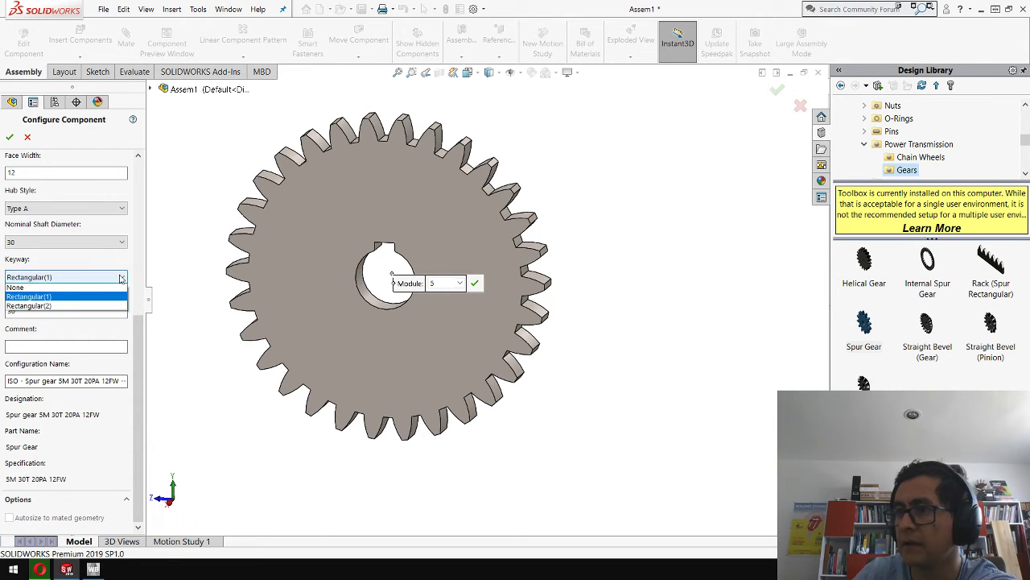
left_click(66, 307)
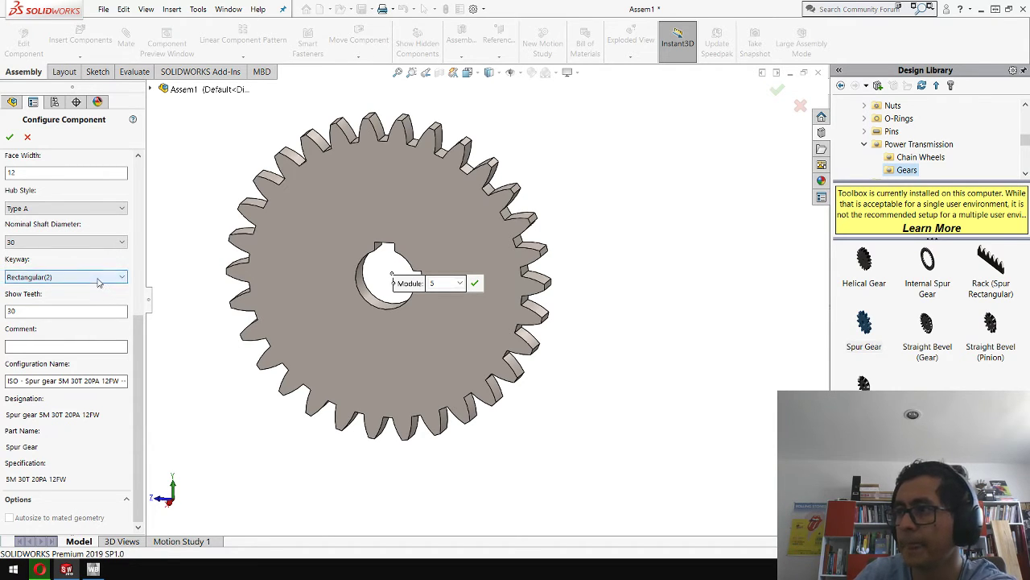
left_click(44, 277)
left_click(41, 288)
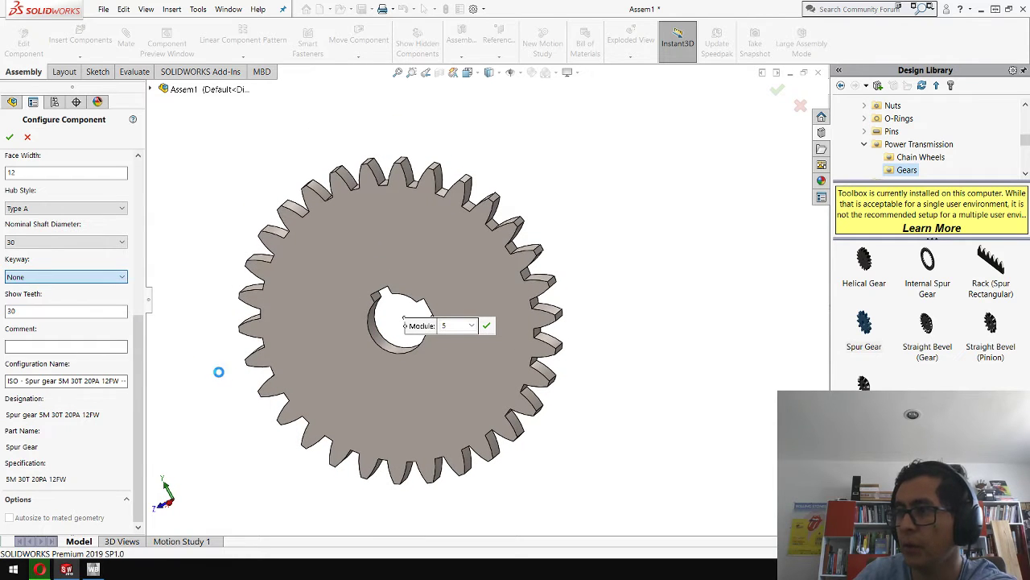
middle_click_drag(238, 374, 213, 373)
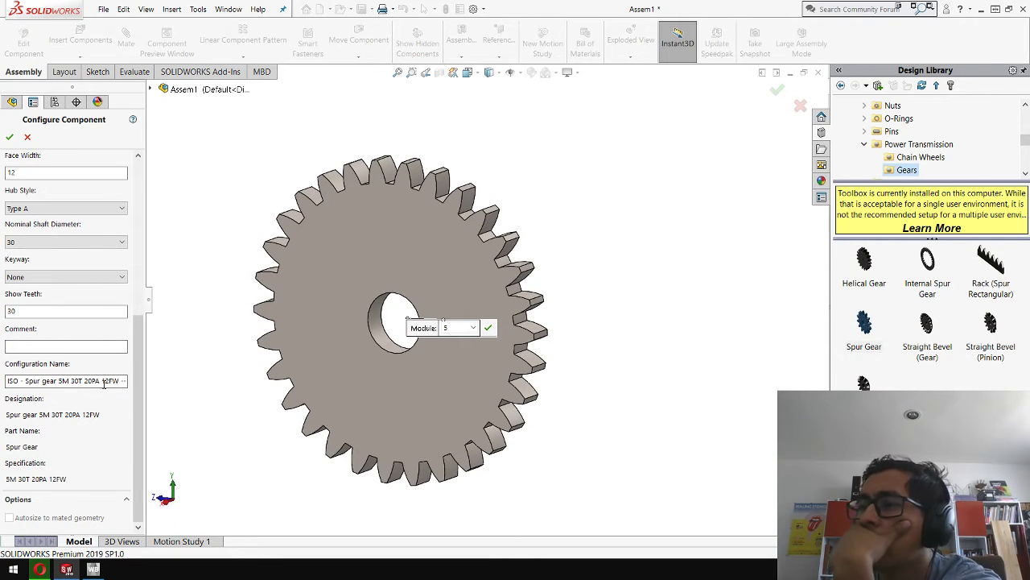
Try 25 teeth on the spur gear and set the number of teeth back to 30
scroll(103, 385, "up", 6)
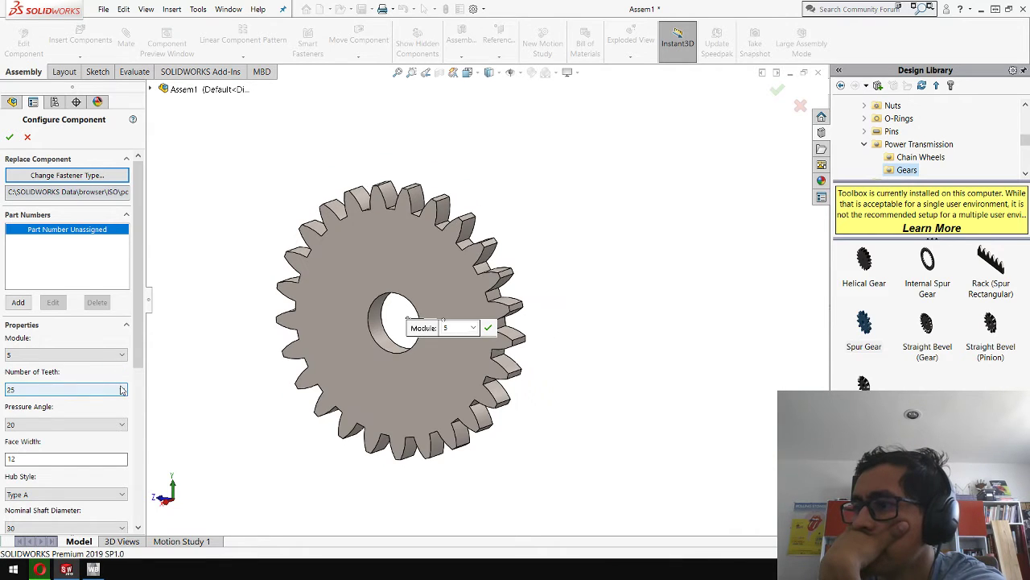
left_click(122, 390)
left_click(32, 158)
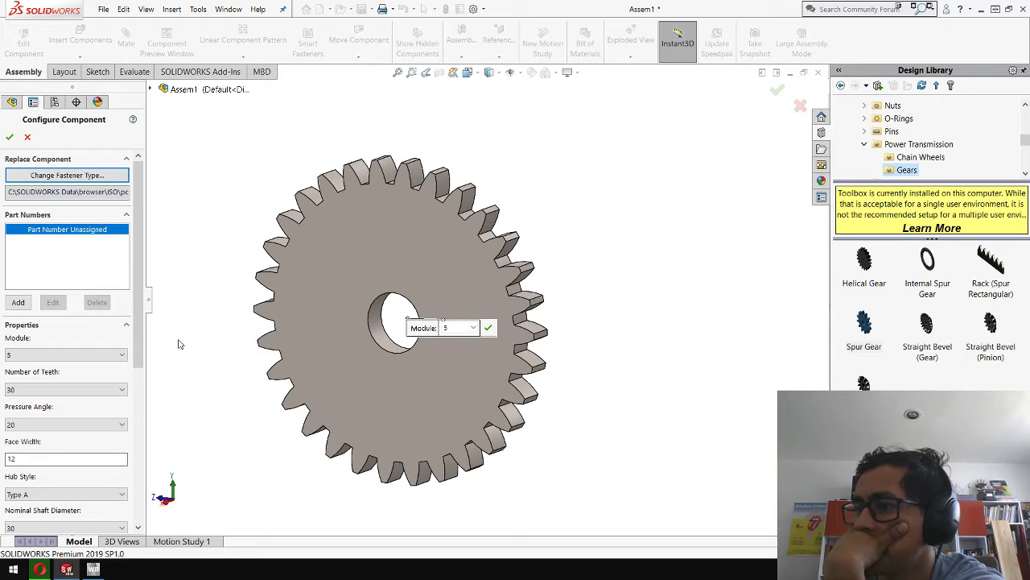
Accept the gear configuration, place a second copy of the spur gear beside the first, and end the component insertion
scroll(142, 354, "down", 3)
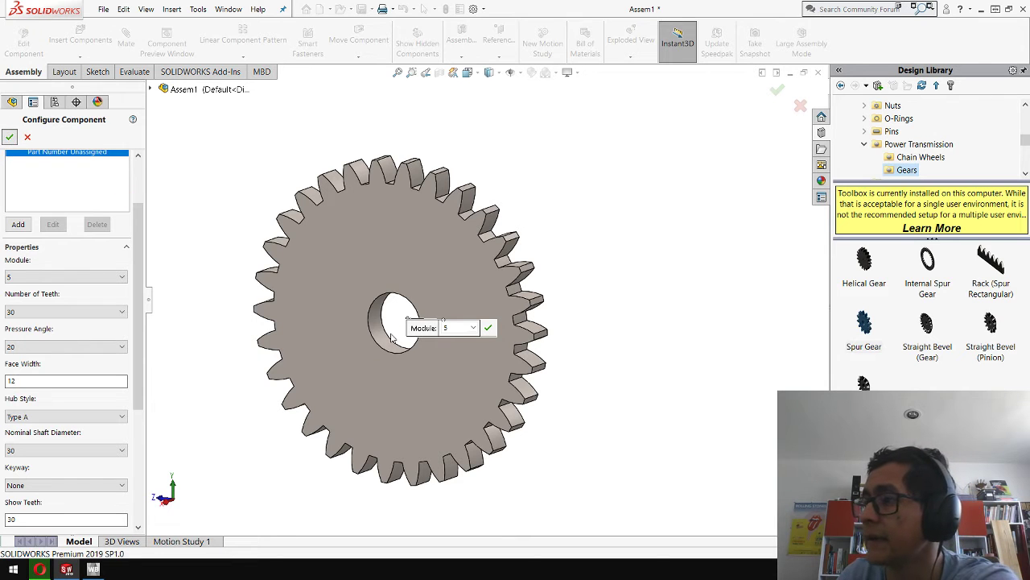
key("Return")
left_click(589, 354)
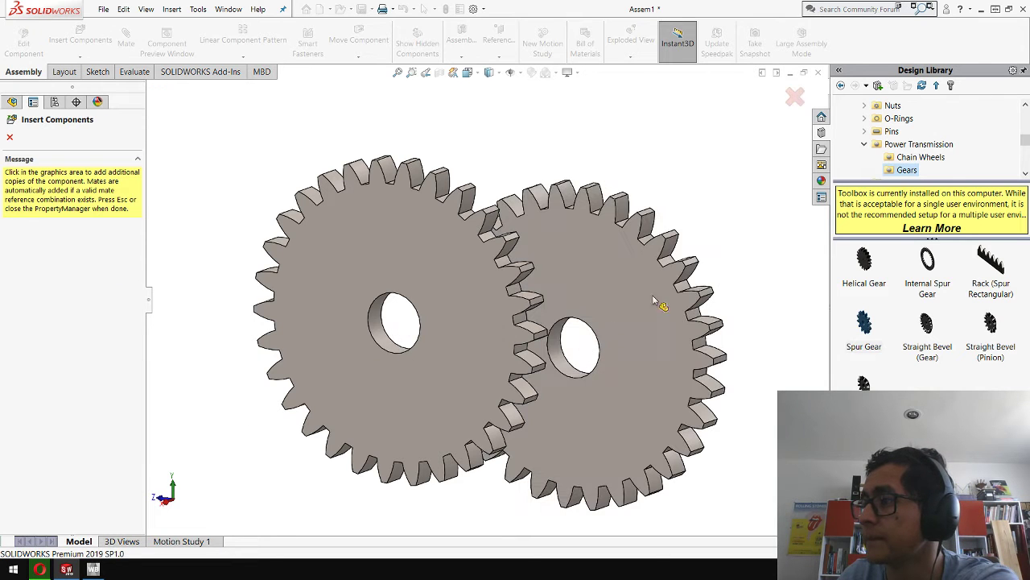
left_click(10, 137)
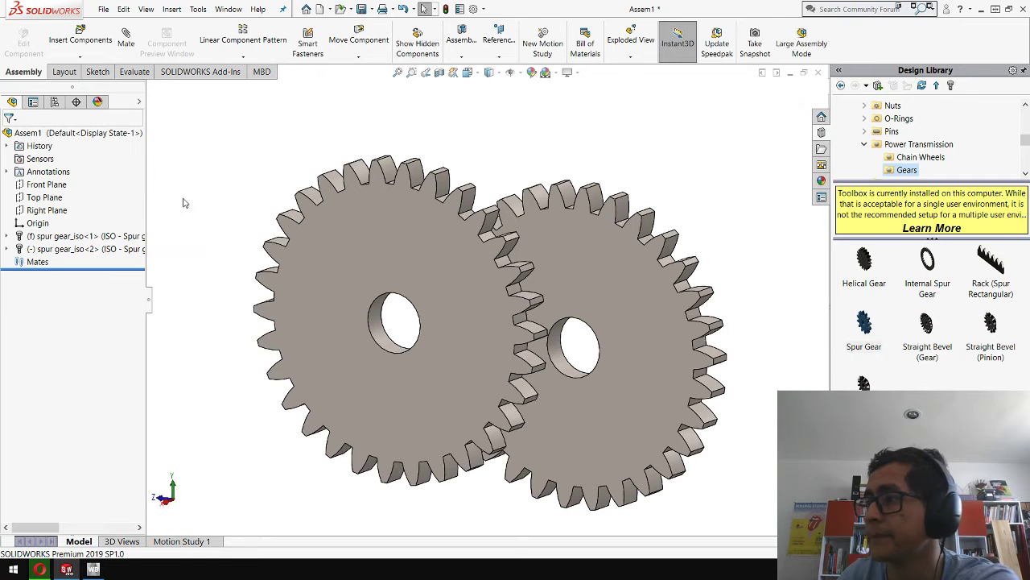
Move the second spur gear away from the fixed first gear so that their teeth are clear of each other
key("f")
left_click_drag(637, 338, 764, 260)
key("ctrl+1")
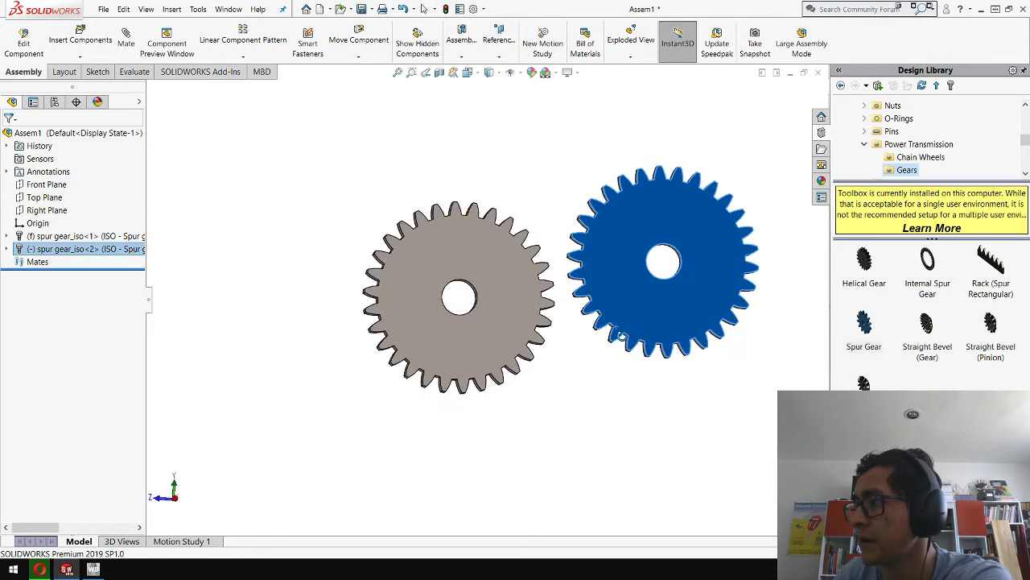
scroll(611, 292, "down", 3)
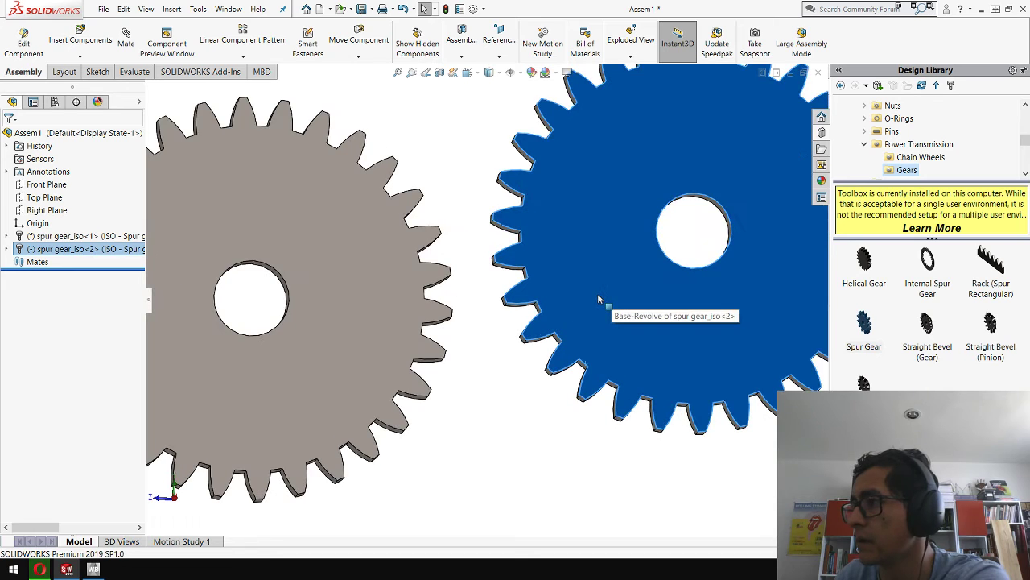
Add a 150 mm distance mate between the cylindrical bore faces of the two spur gears
scroll(598, 300, "up", 2)
left_click(467, 484)
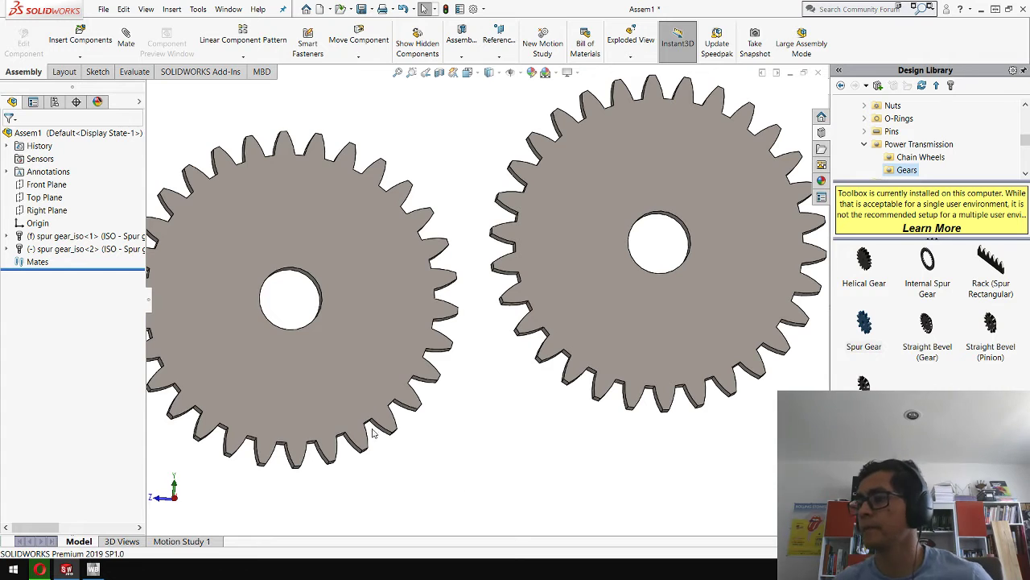
middle_click_drag(349, 354, 701, 213)
left_click(712, 214)
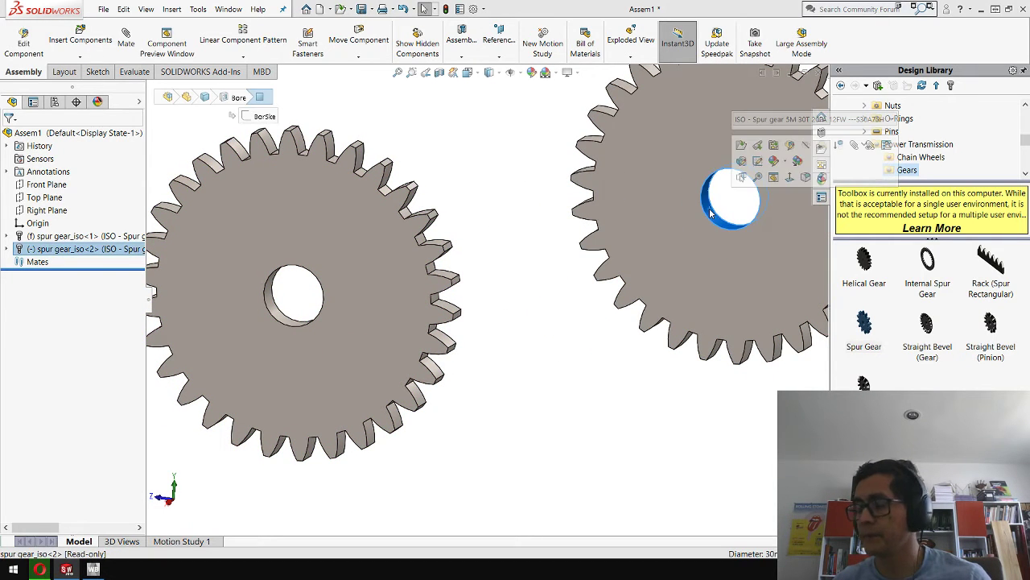
left_click(272, 314, "ctrl")
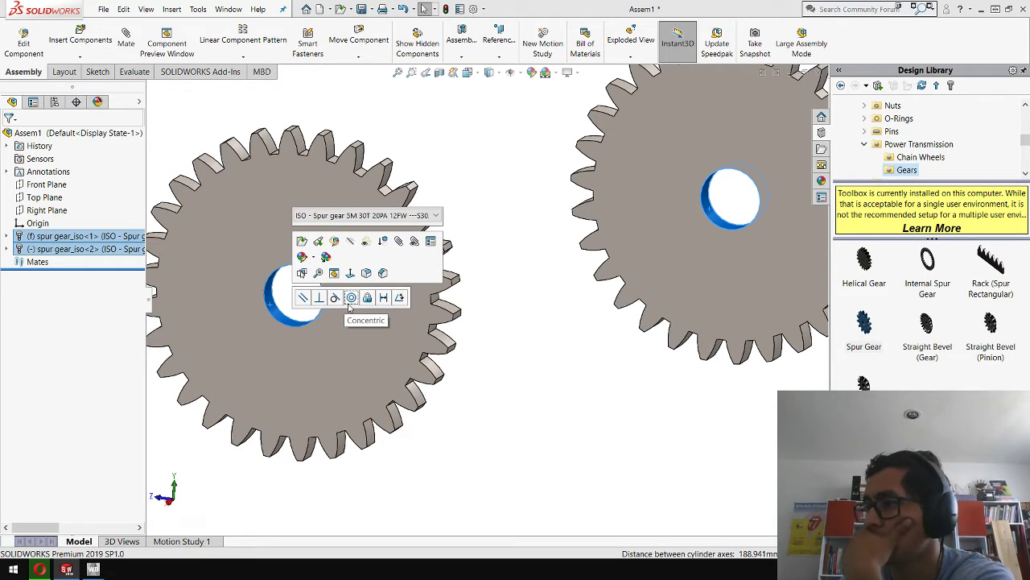
left_click(384, 298)
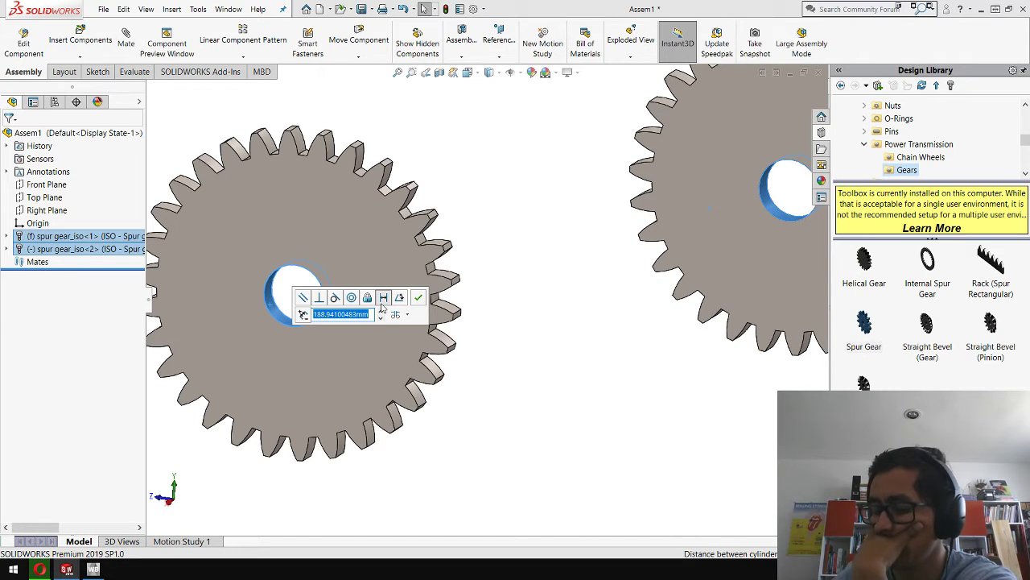
type("75")
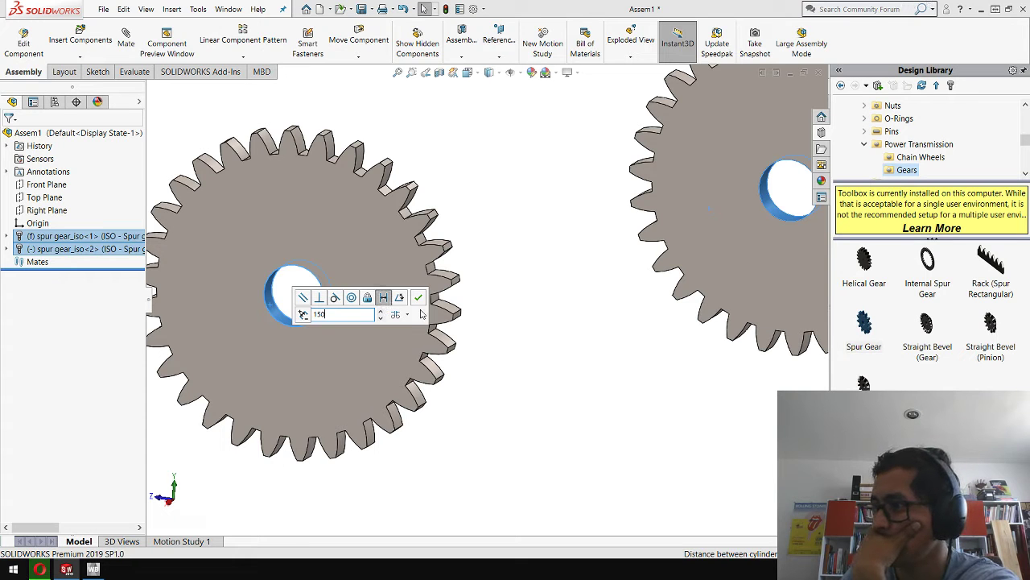
left_click(418, 297)
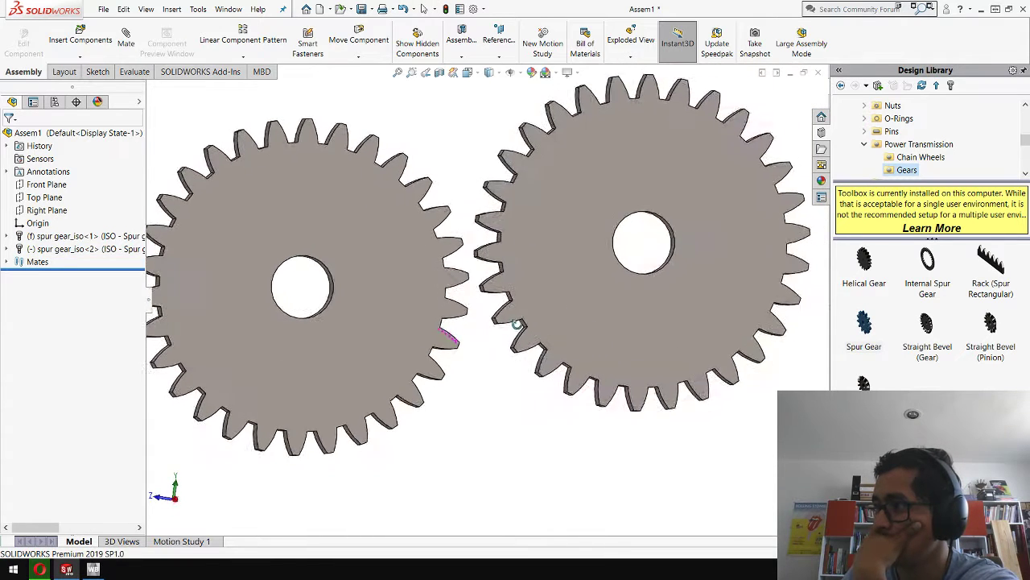
Add a parallel mate between the flat front faces of the two spur gears
middle_click_drag(517, 324, 471, 351)
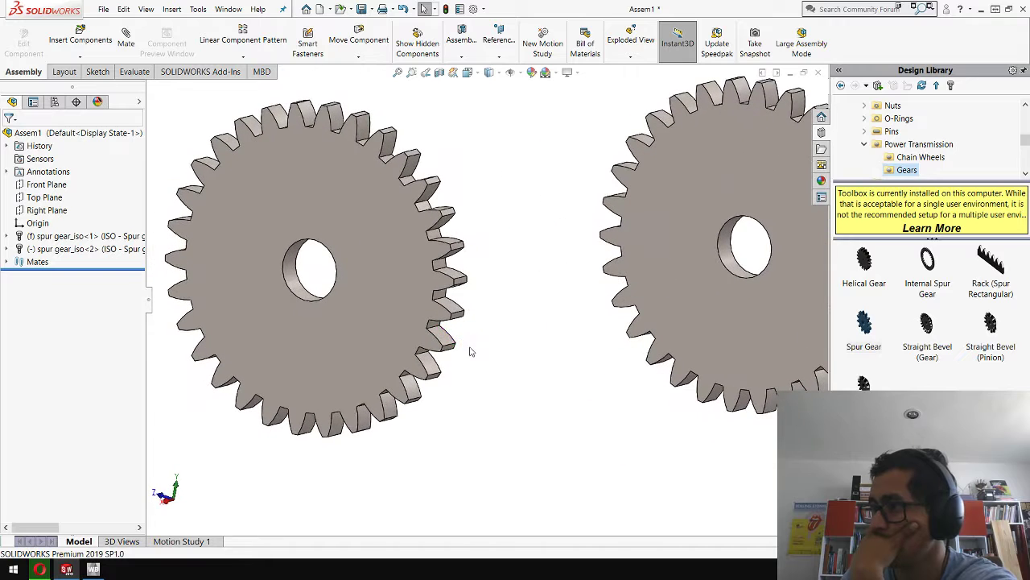
left_click(400, 305)
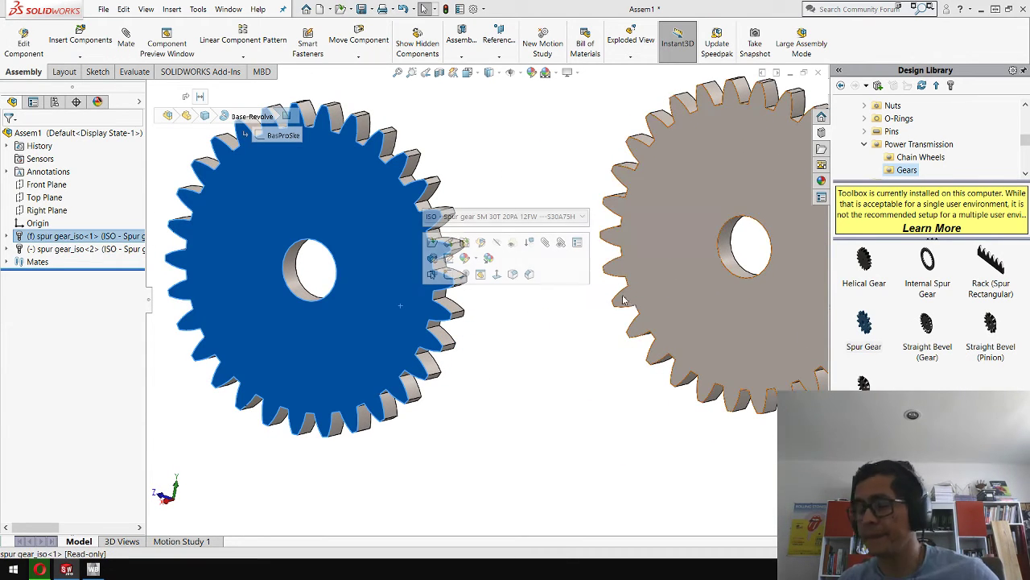
left_click(657, 291, "ctrl")
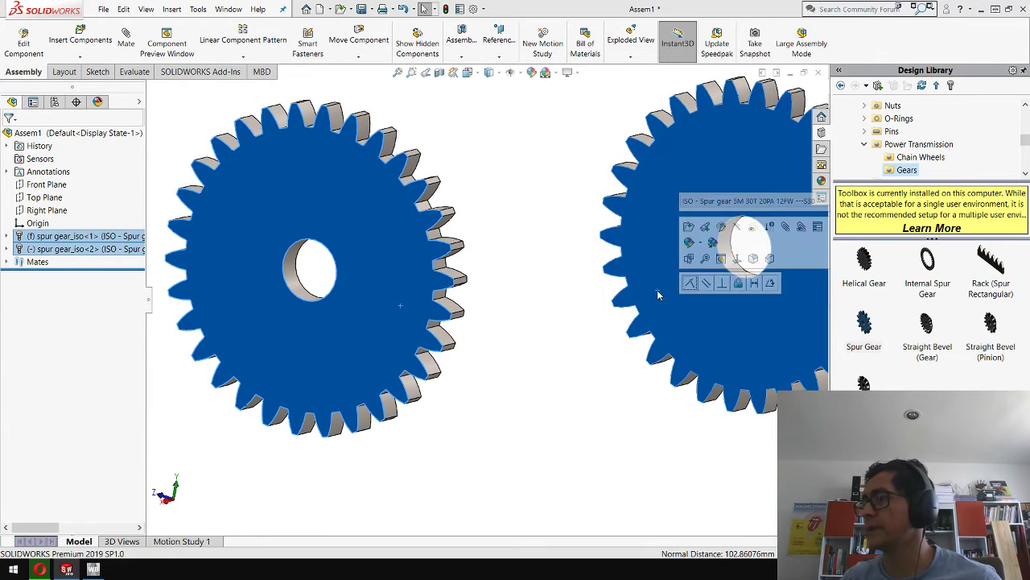
left_click(702, 283)
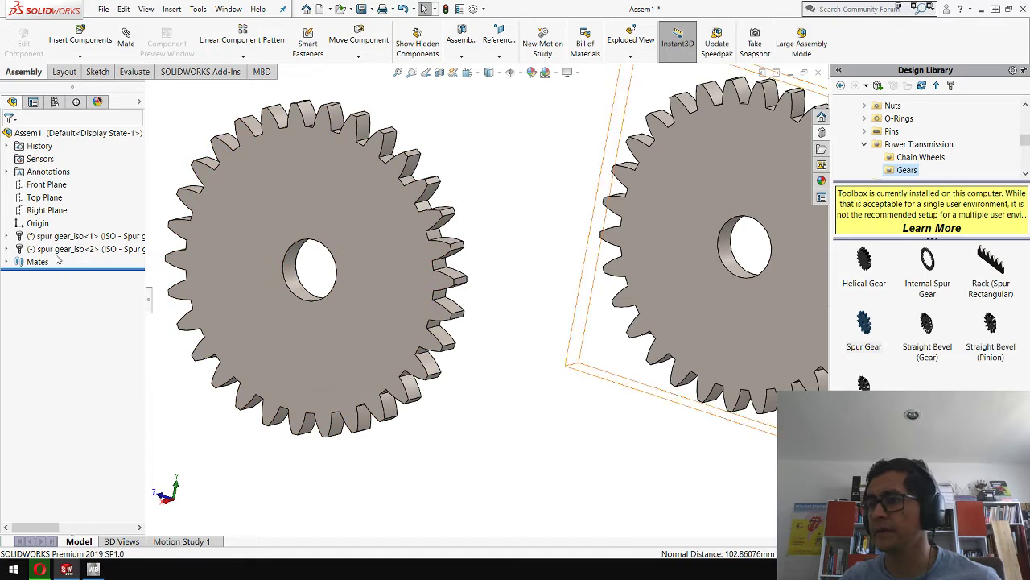
Change the parallel mate between the gears' front faces to a coincident mate and leave the Mate command
left_click(7, 262)
right_click(71, 288)
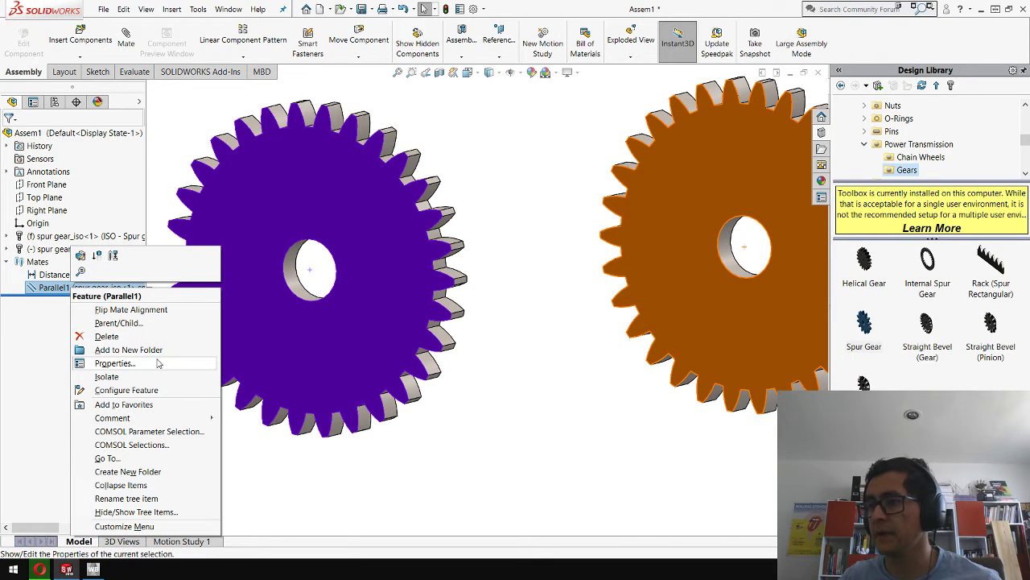
left_click(83, 263)
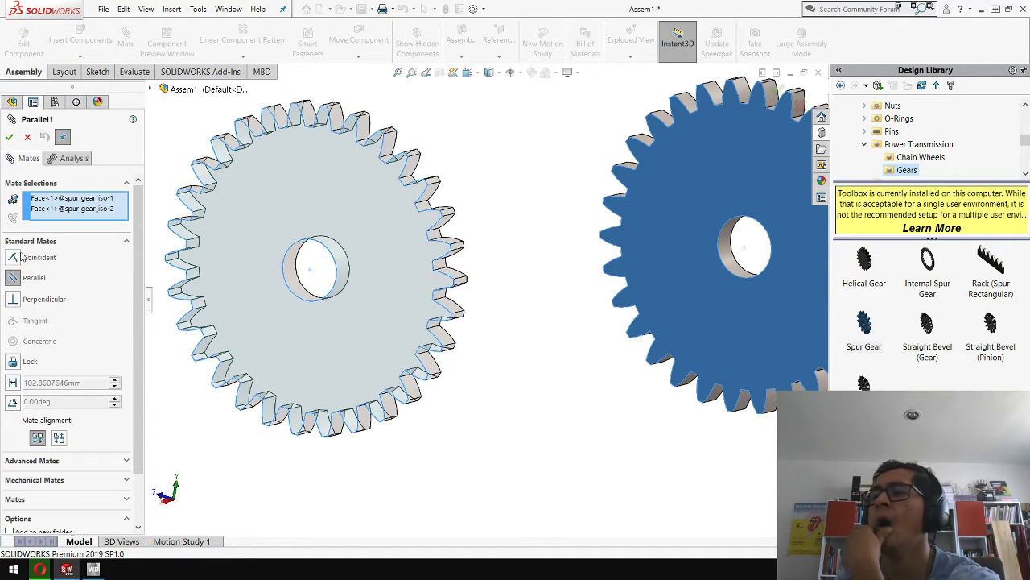
left_click(22, 256)
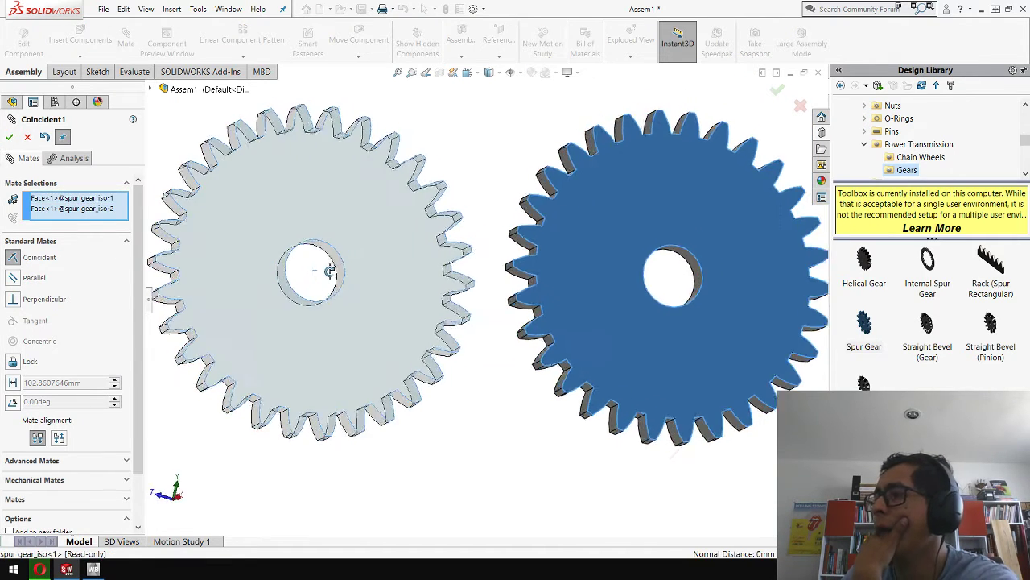
left_click(9, 137)
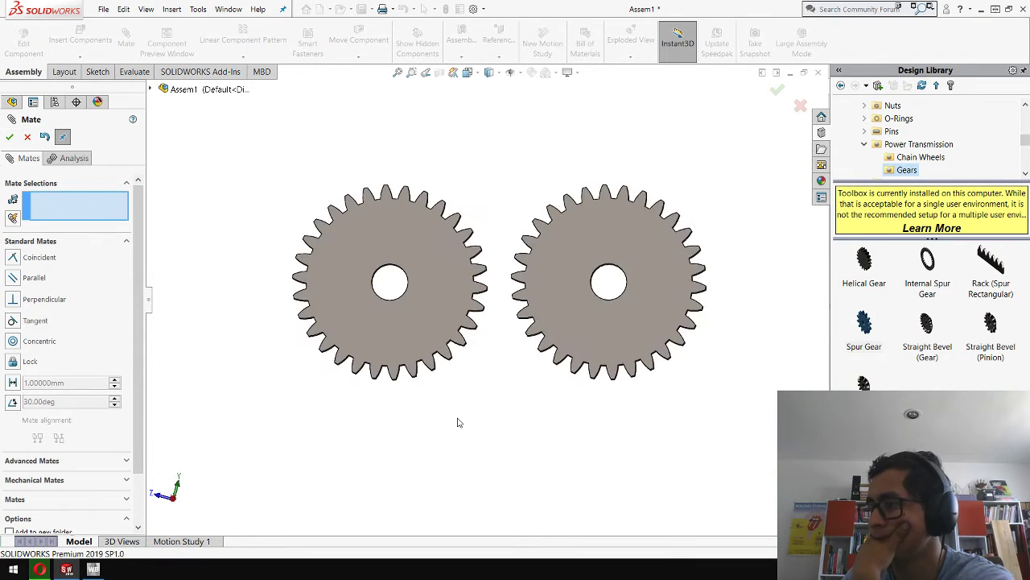
middle_click_drag(457, 422, 473, 480)
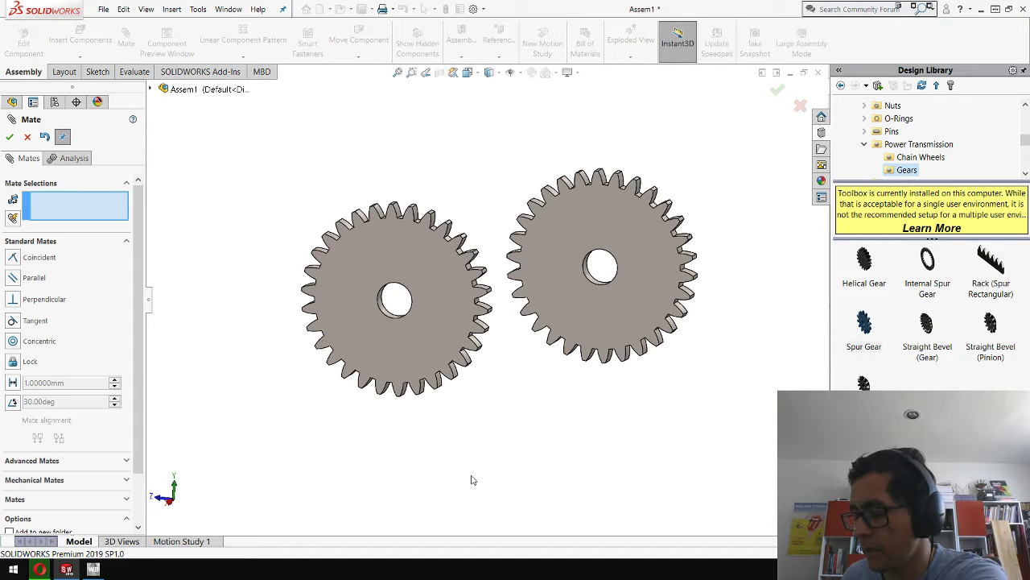
key("ctrl+1")
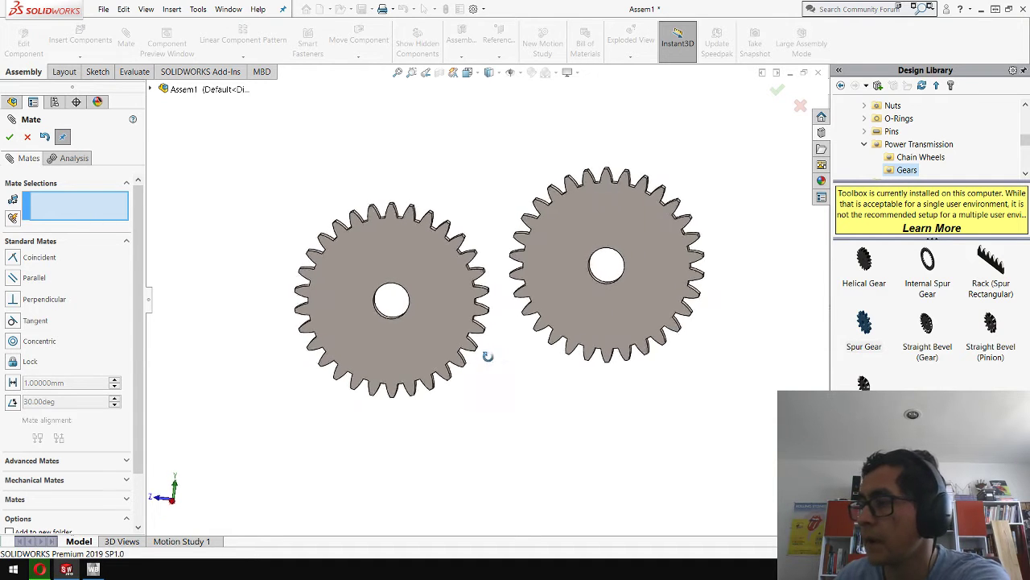
left_click(27, 137)
Edit the distance mate between the two gear bores, trying 130 mm and 125 mm
right_click(54, 276)
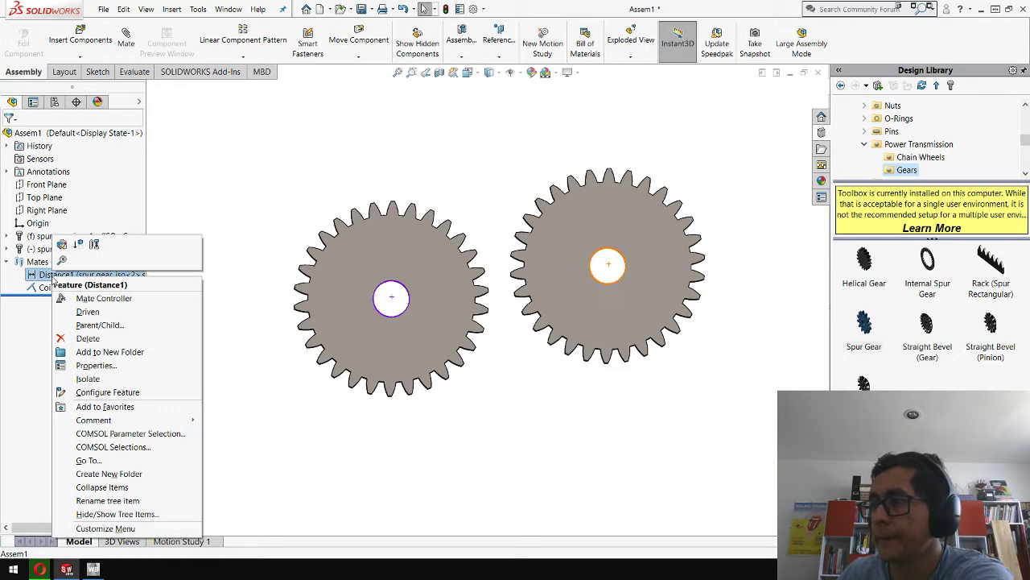
key("Escape")
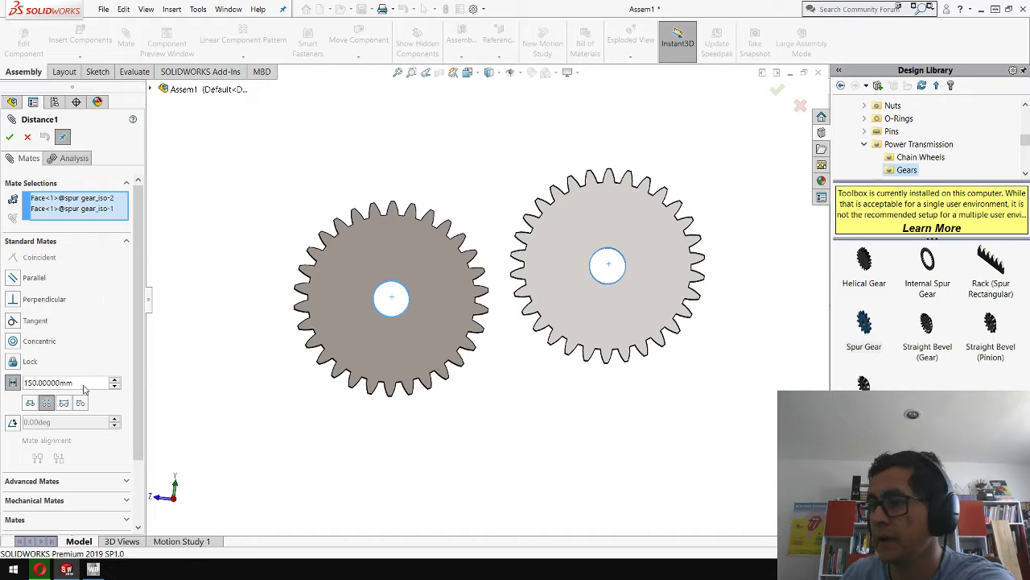
double_click(84, 385)
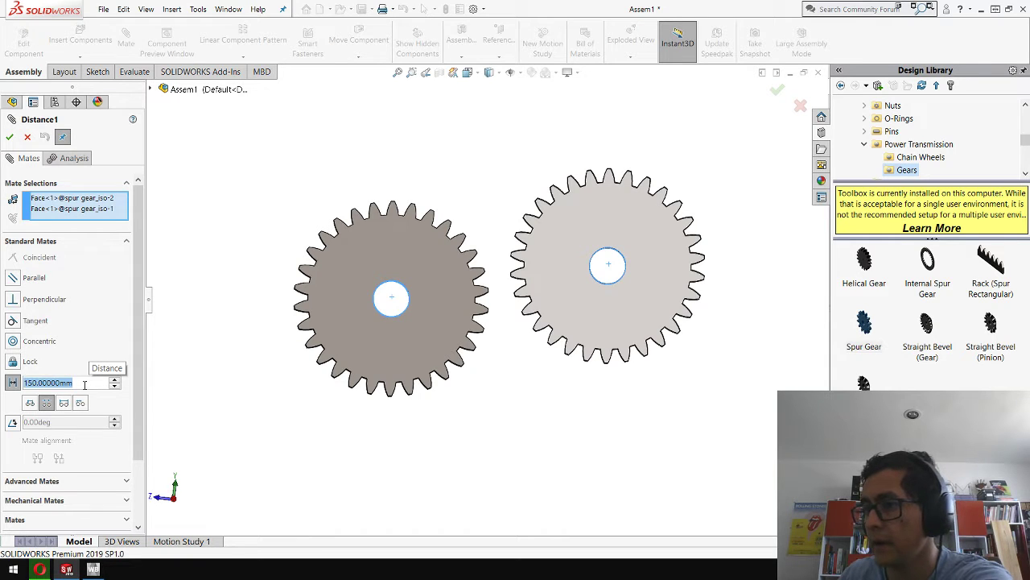
type("130")
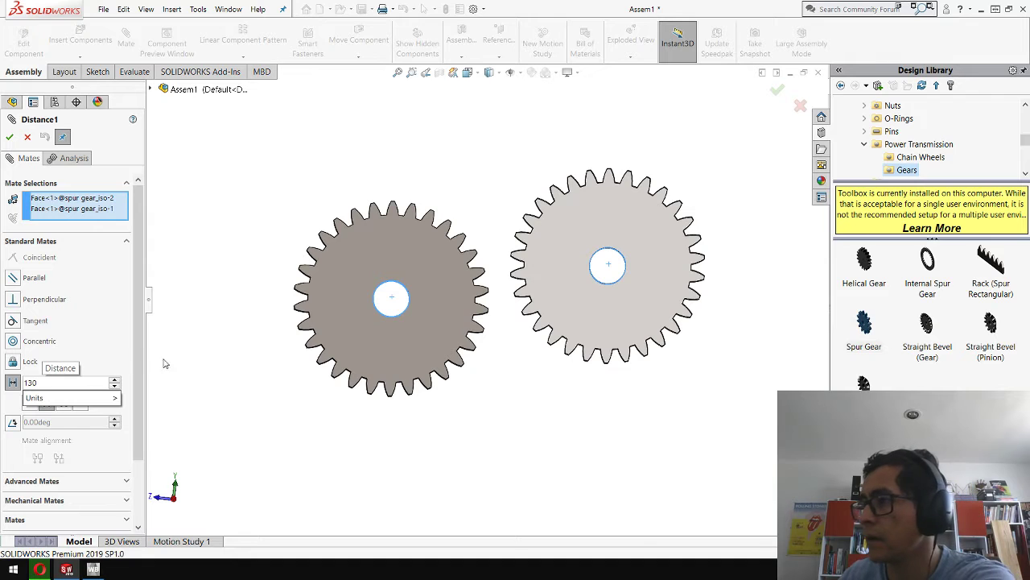
key("Return")
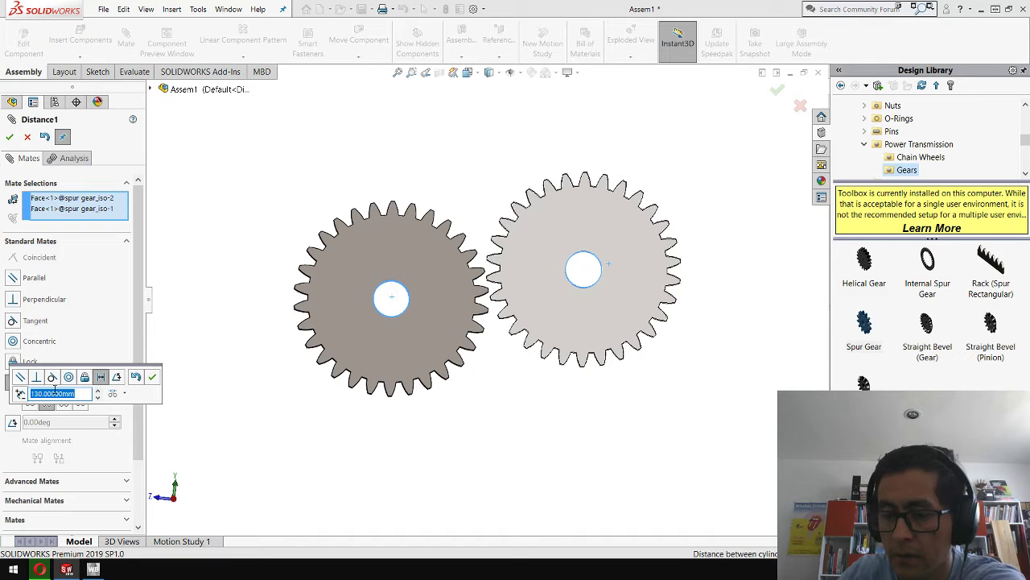
type("125")
key("Return")
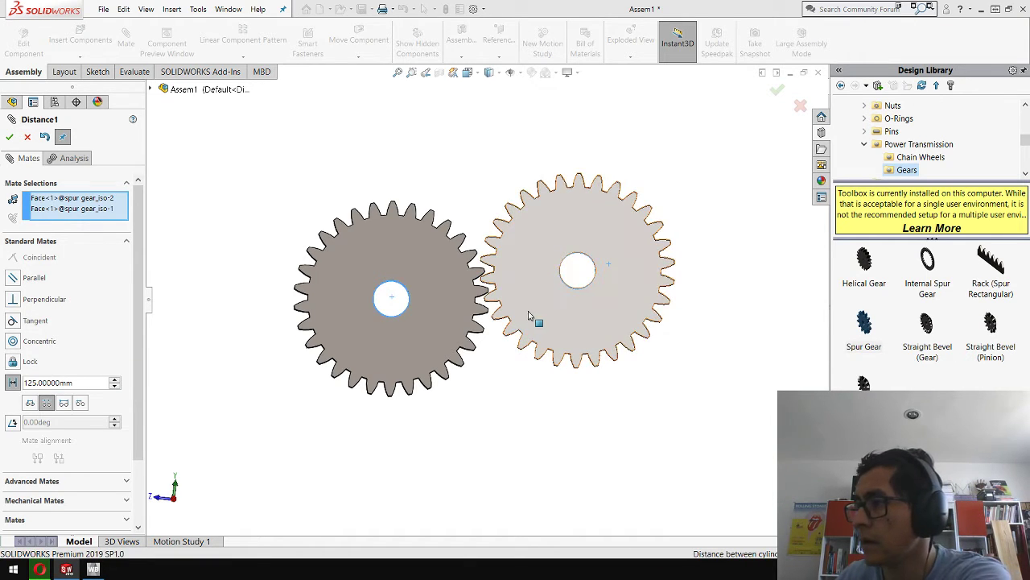
Set the distance between the two gear bores to 120 mm and accept the edited mate
scroll(524, 306, "down", 5)
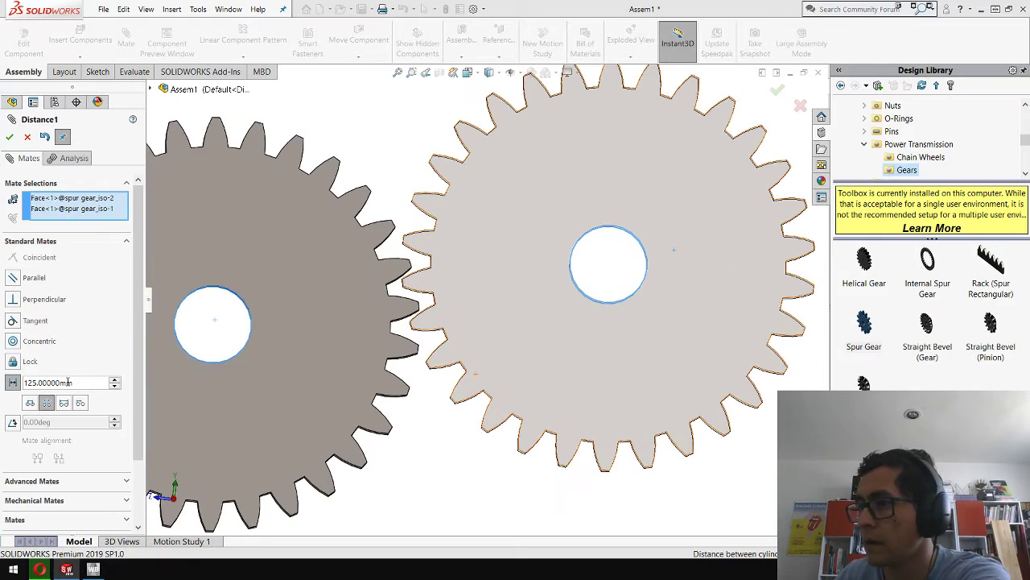
double_click(68, 383)
type("120")
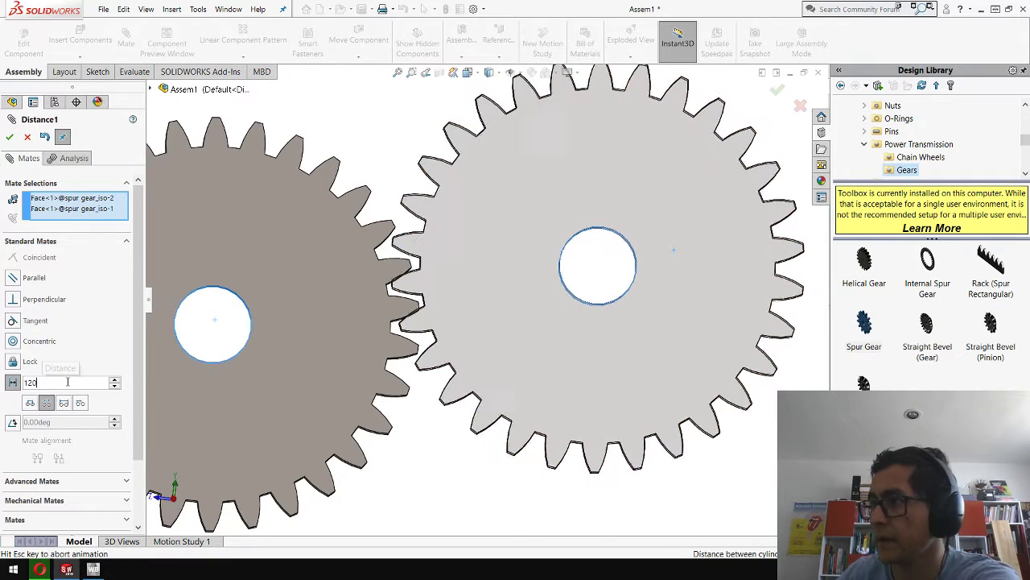
key("Return")
mouse_move(441, 388)
middle_mouse_down()
mouse_move(444, 409)
mouse_move(427, 405)
mouse_move(437, 382)
middle_mouse_up()
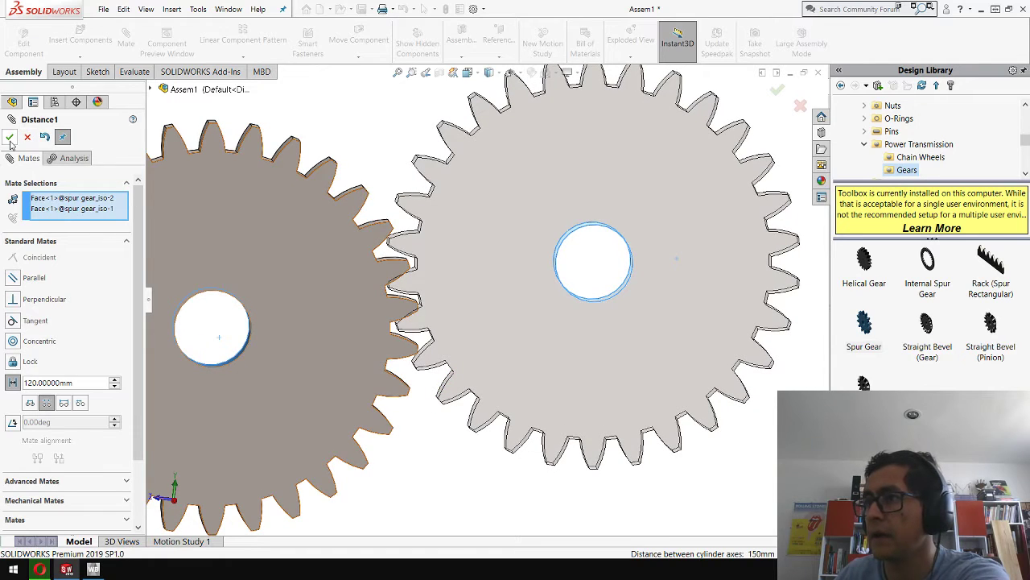
left_click(10, 138)
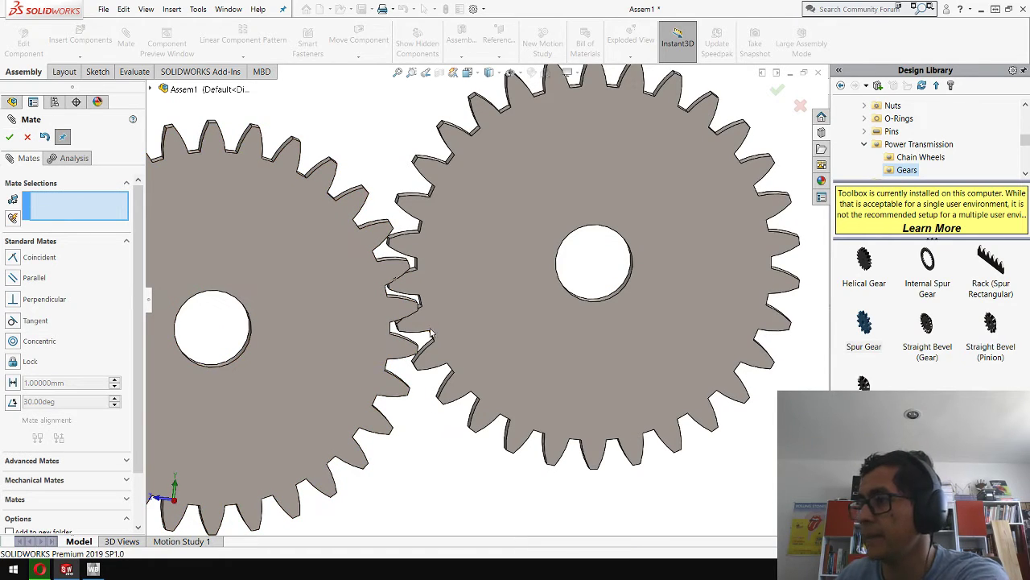
Add a tangent mate between the facing tooth flanks of the two gears in the meshing zone and leave the Mate command
scroll(415, 268, "down", 5)
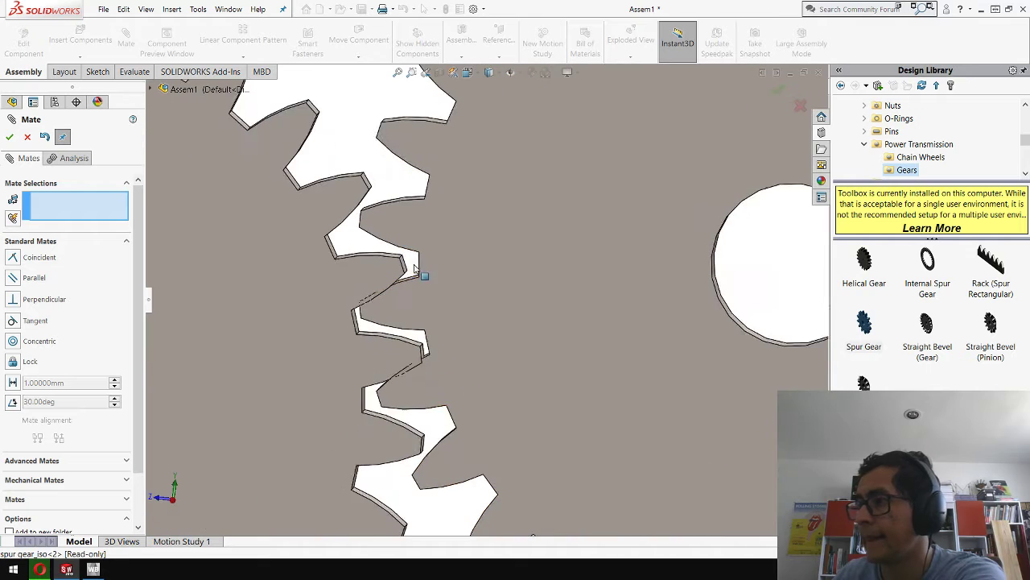
middle_click_drag(415, 268, 416, 341)
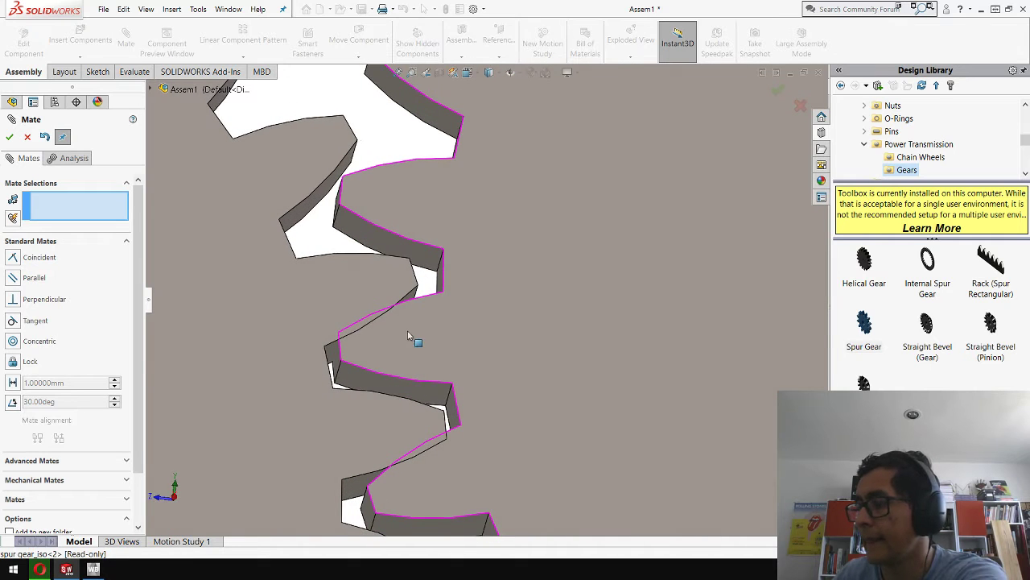
left_click(380, 384)
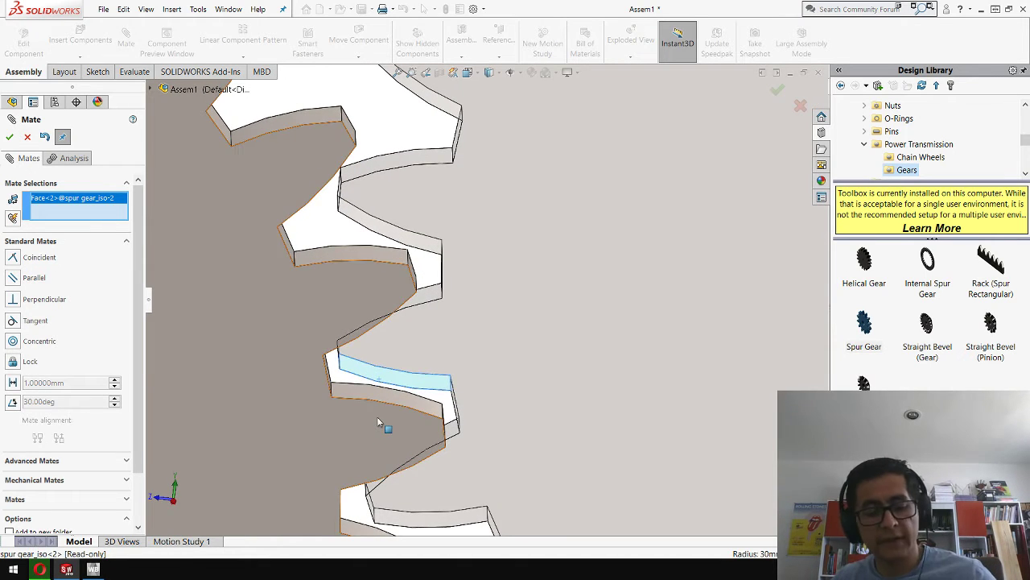
left_click(368, 393)
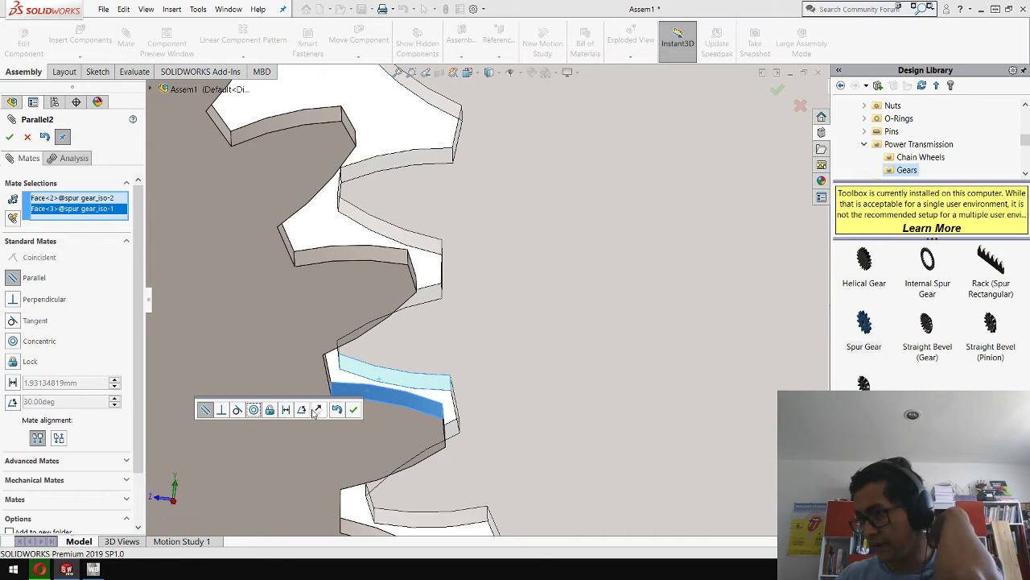
left_click(17, 322)
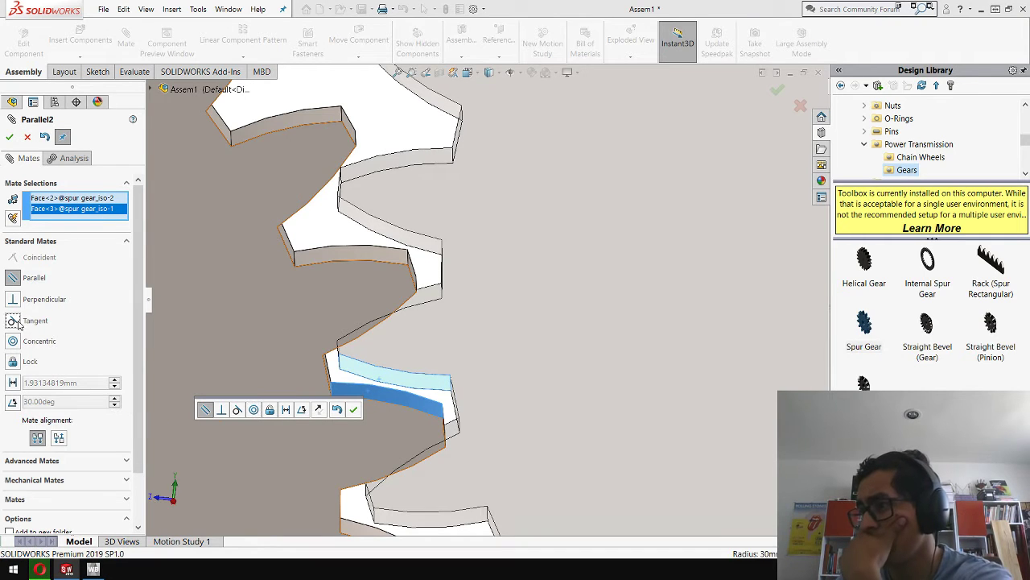
left_click(9, 137)
key("f")
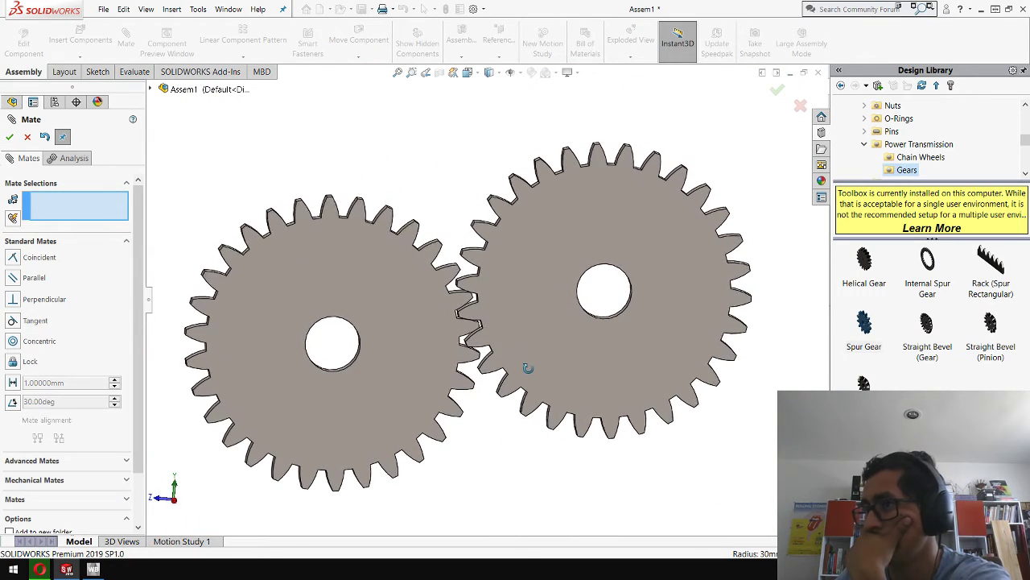
left_click(11, 138)
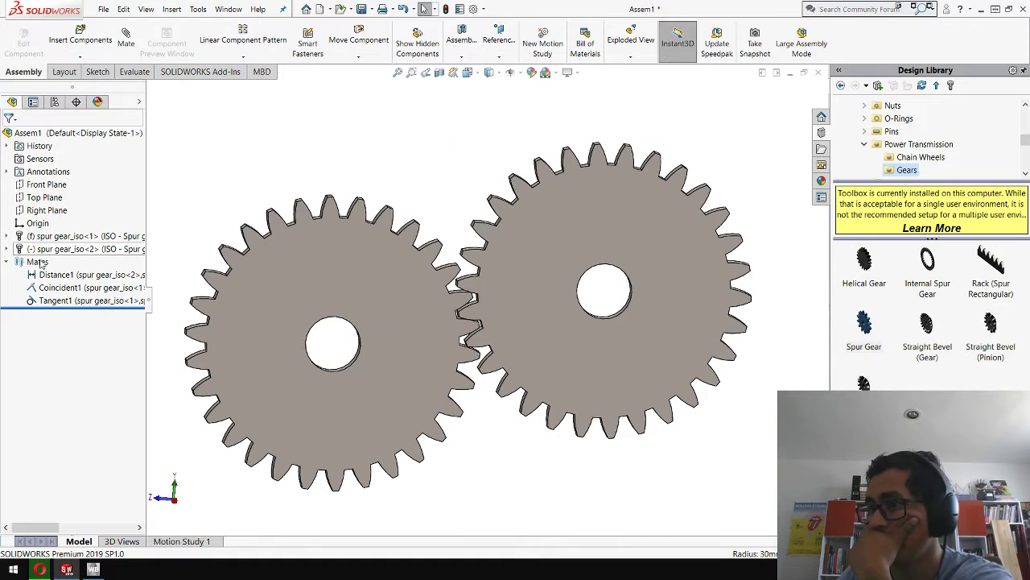
Rotate the movable second gear around the fixed gear using Move Component with Collision Detection between all components and Stop at collision
left_click(7, 261)
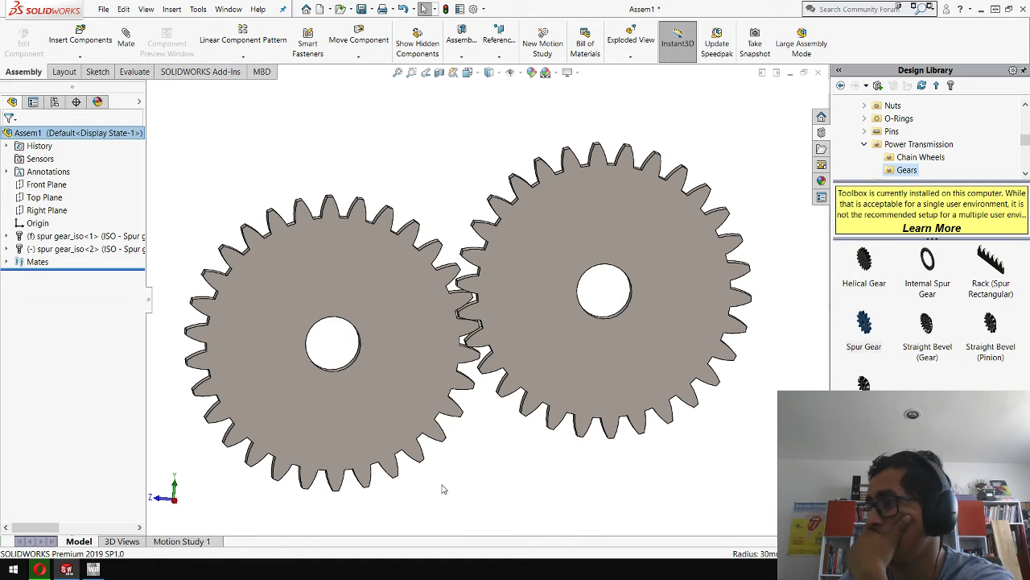
mouse_move(441, 488)
left_mouse_down()
mouse_move(425, 467)
mouse_move(432, 472)
left_mouse_up()
scroll(460, 327, "down", 8)
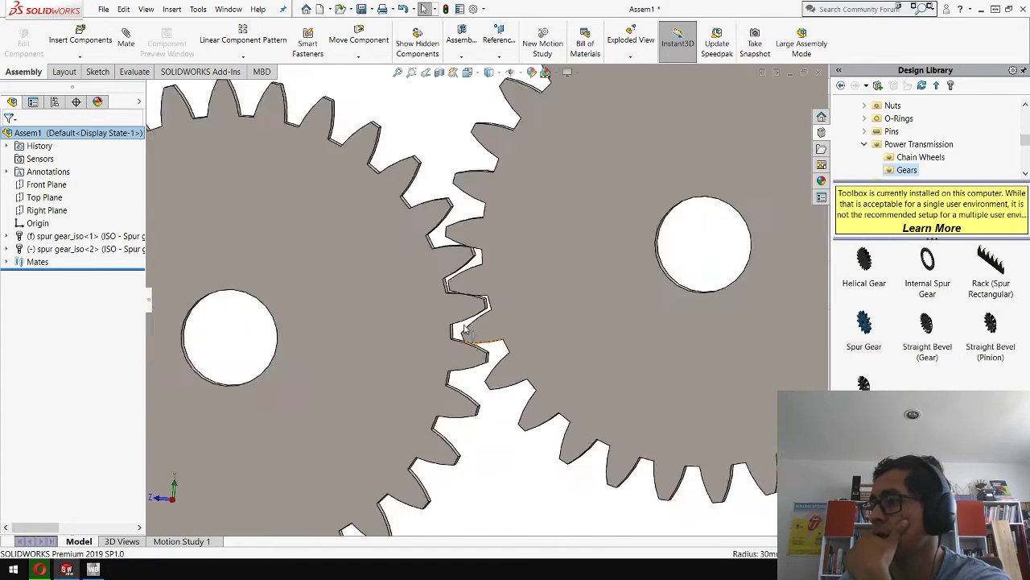
mouse_move(554, 165)
middle_mouse_down()
mouse_move(540, 156)
mouse_move(523, 180)
mouse_move(543, 180)
mouse_move(532, 166)
mouse_move(548, 166)
middle_mouse_up()
key("ctrl+shift+z")
key("ctrl+shift+z")
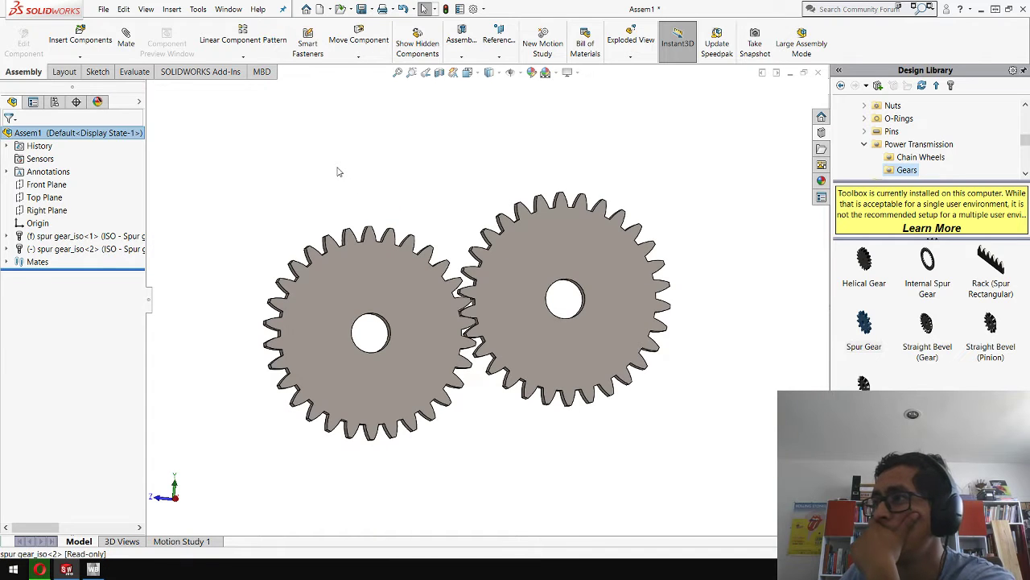
left_click(360, 39)
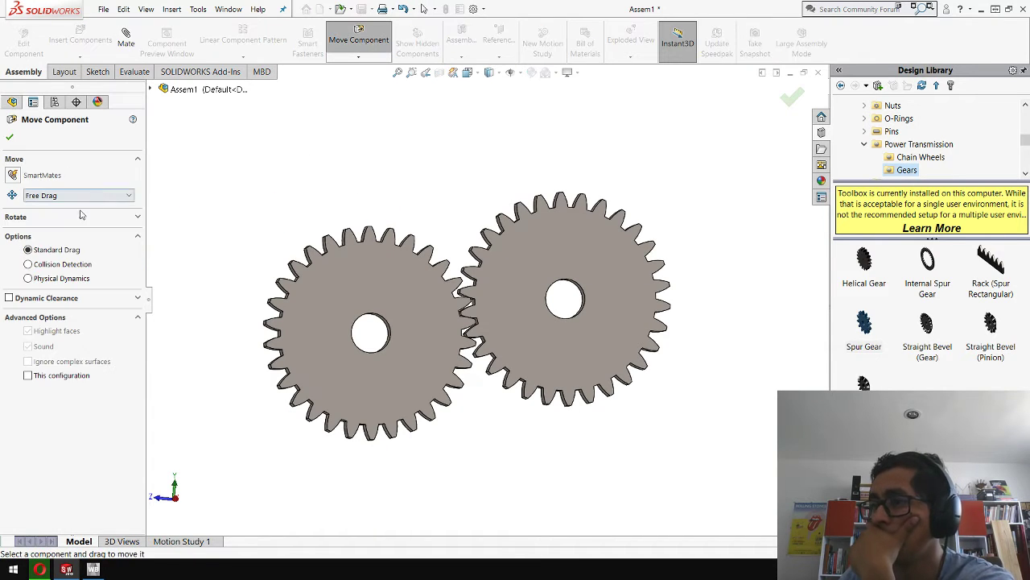
left_click(51, 265)
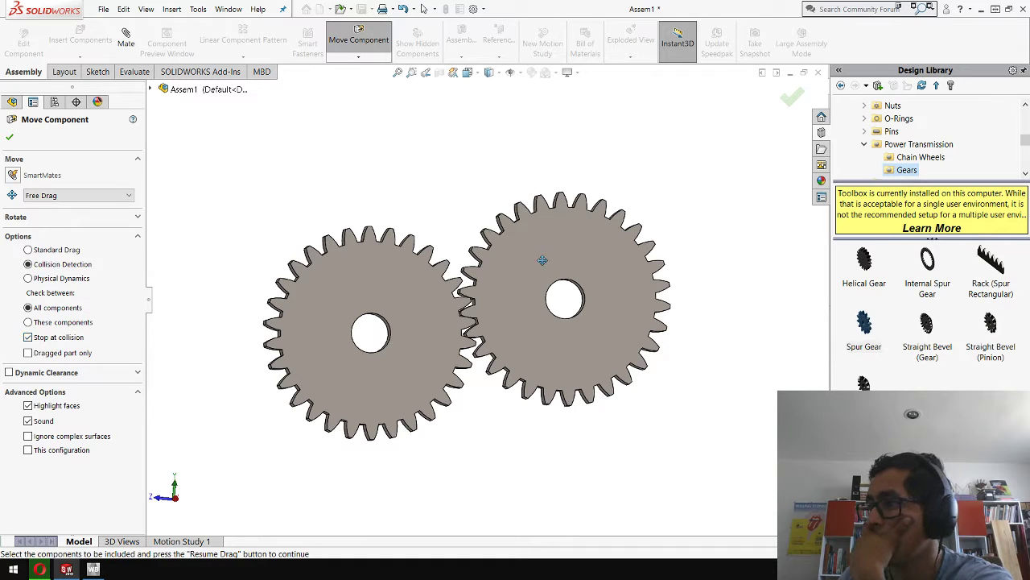
left_click(550, 244)
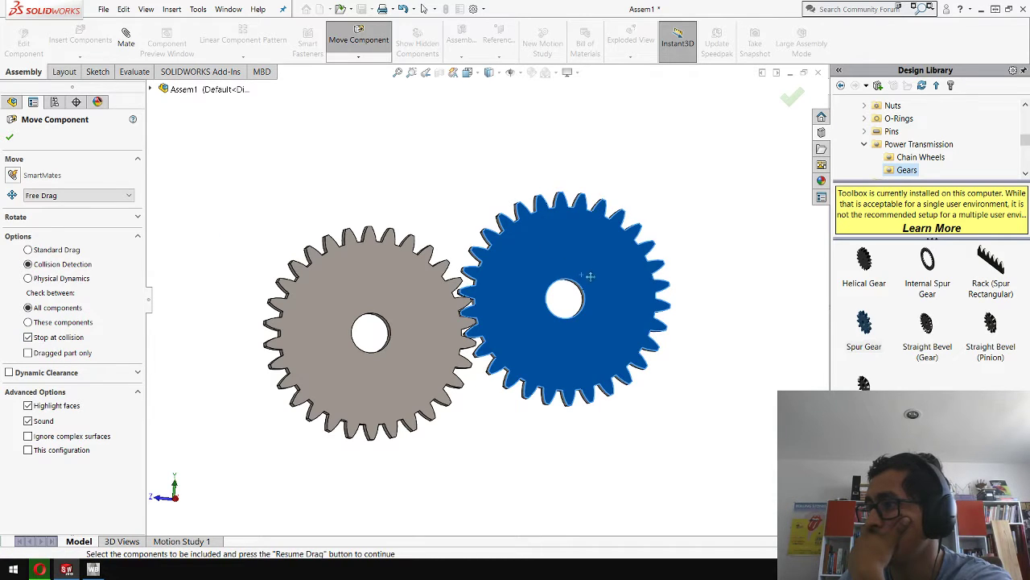
left_click_drag(590, 276, 564, 272)
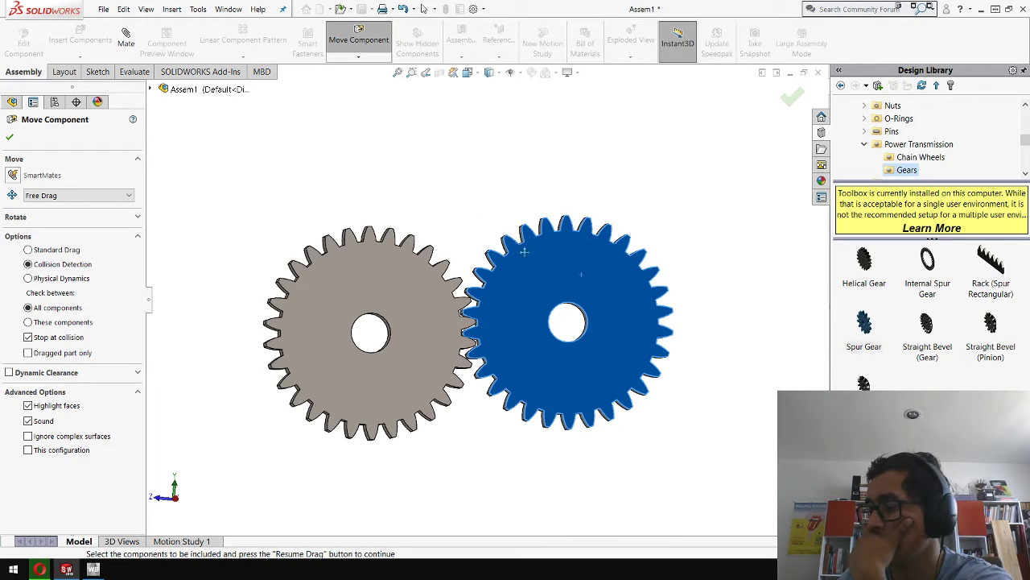
left_click(10, 137)
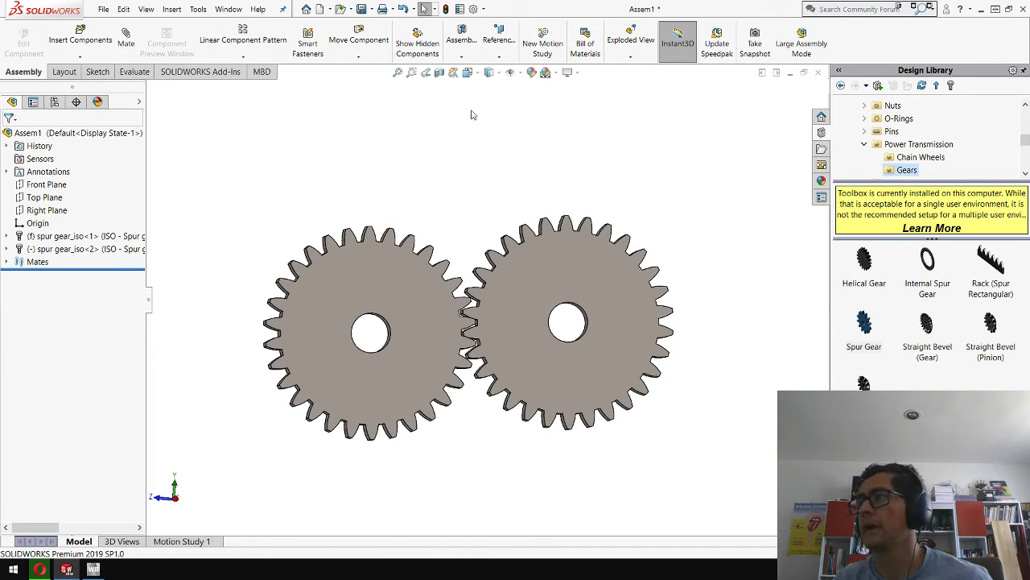
Check the tangent mate in the gear meshing zone and save the assembly as contacto1
left_click(5, 263)
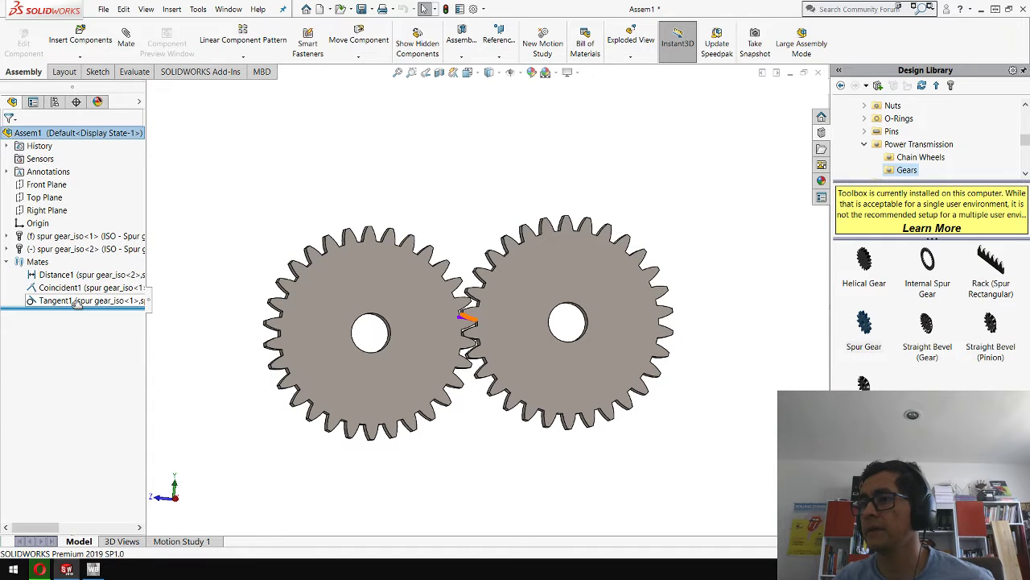
scroll(481, 327, "down", 5)
middle_click_drag(483, 330, 479, 403)
key("ctrl+1")
scroll(478, 314, "up", 5)
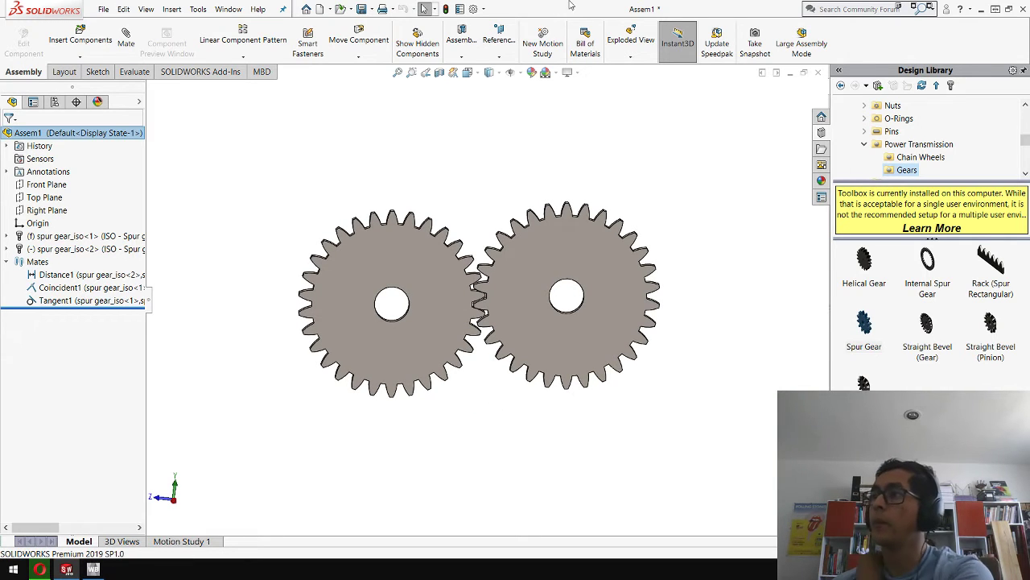
left_click(362, 9)
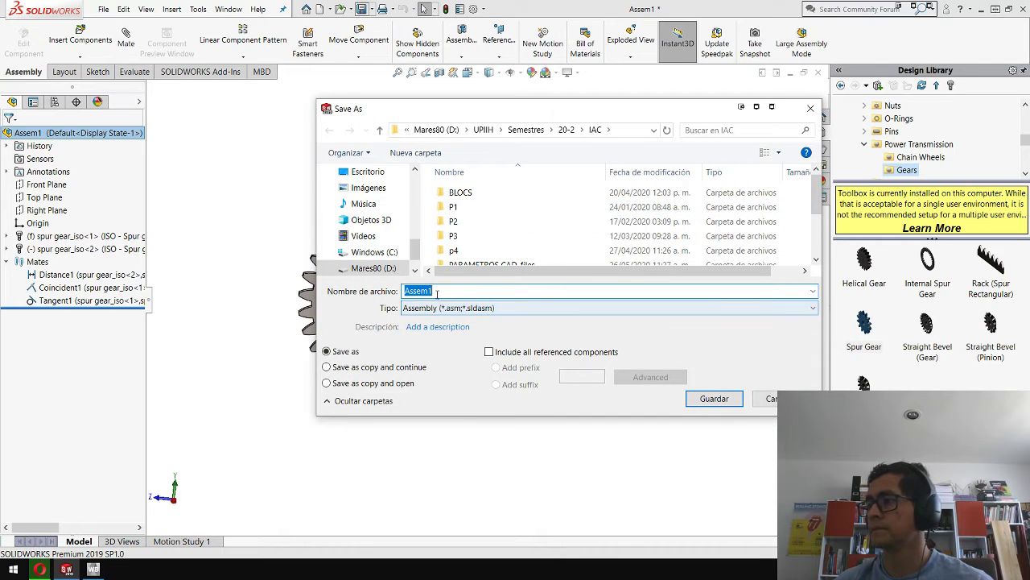
type("contacto1")
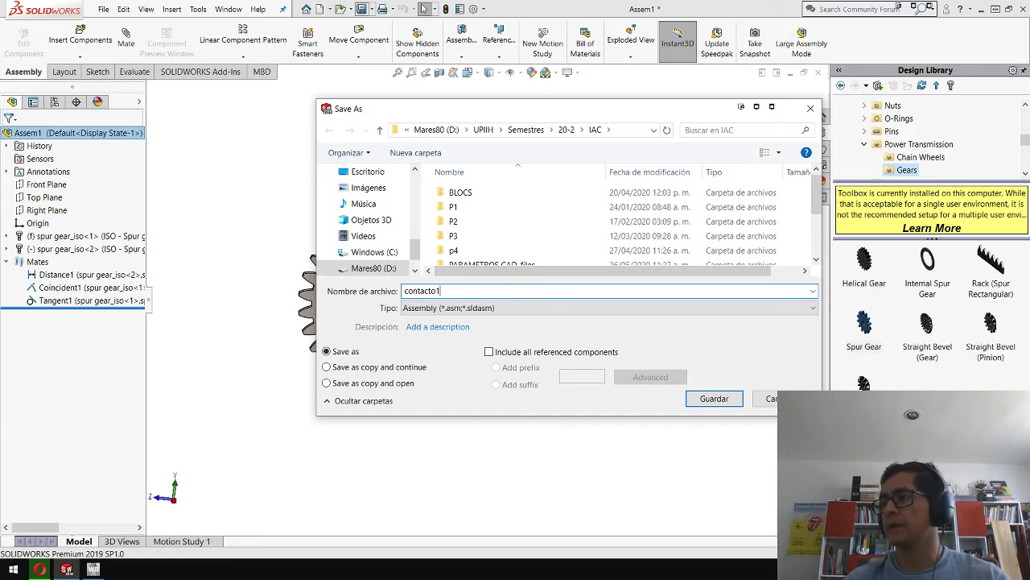
key("Return")
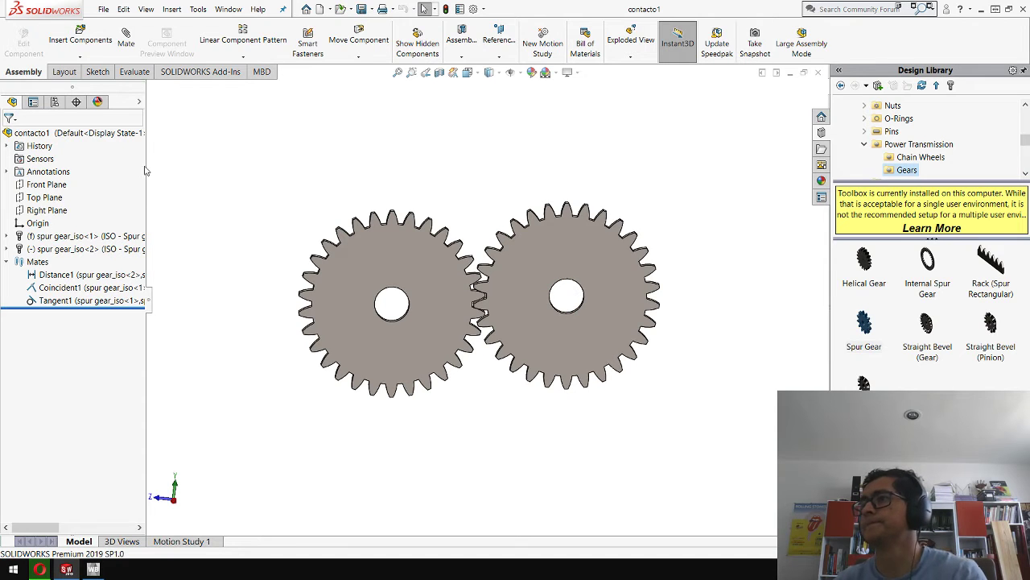
Switch to ANSYS Workbench, add a Static Structural system and import contacto1.SLDASM as its geometry
left_click(93, 569)
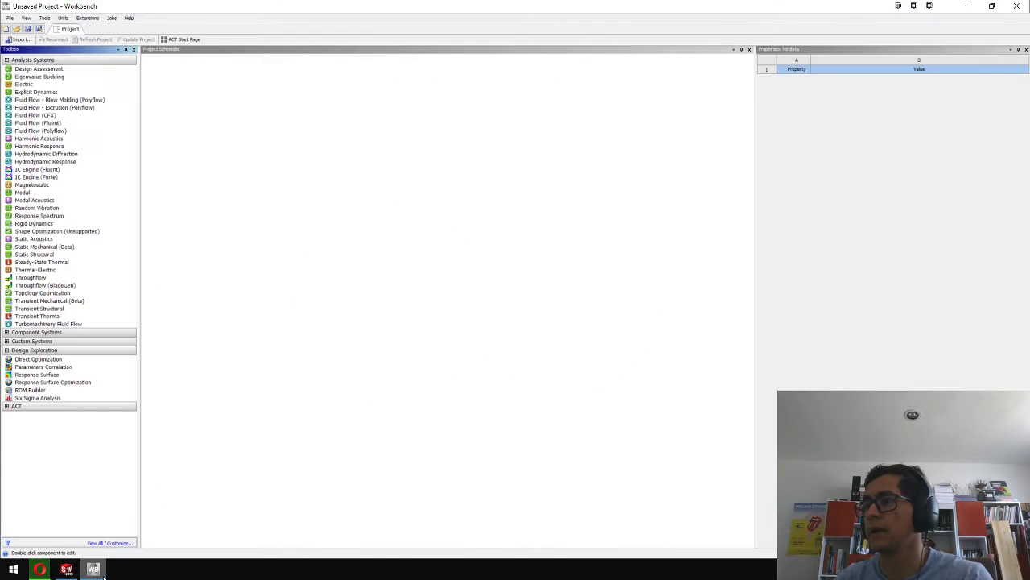
left_click_drag(35, 254, 196, 95)
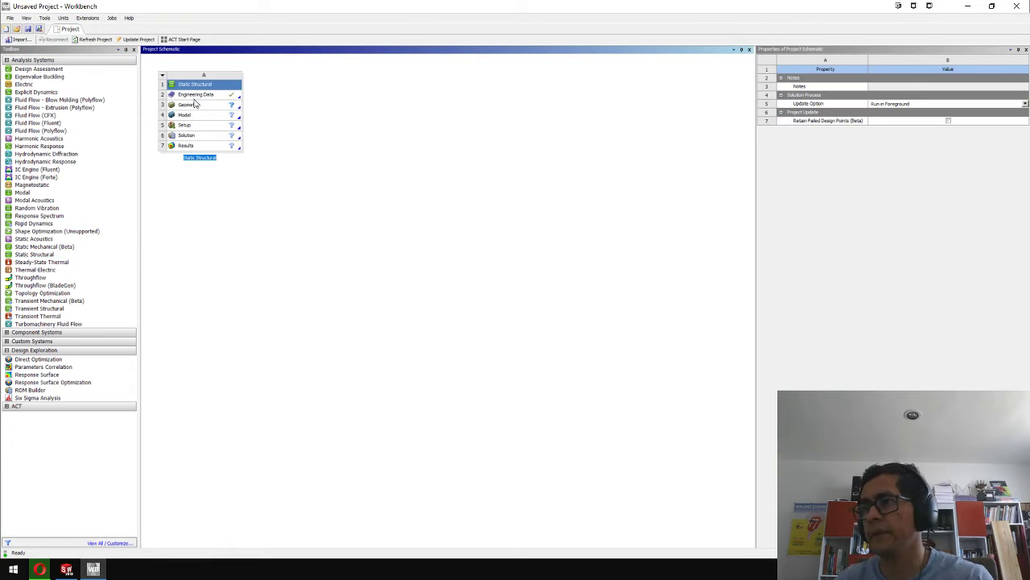
left_click(190, 104)
right_click(194, 104)
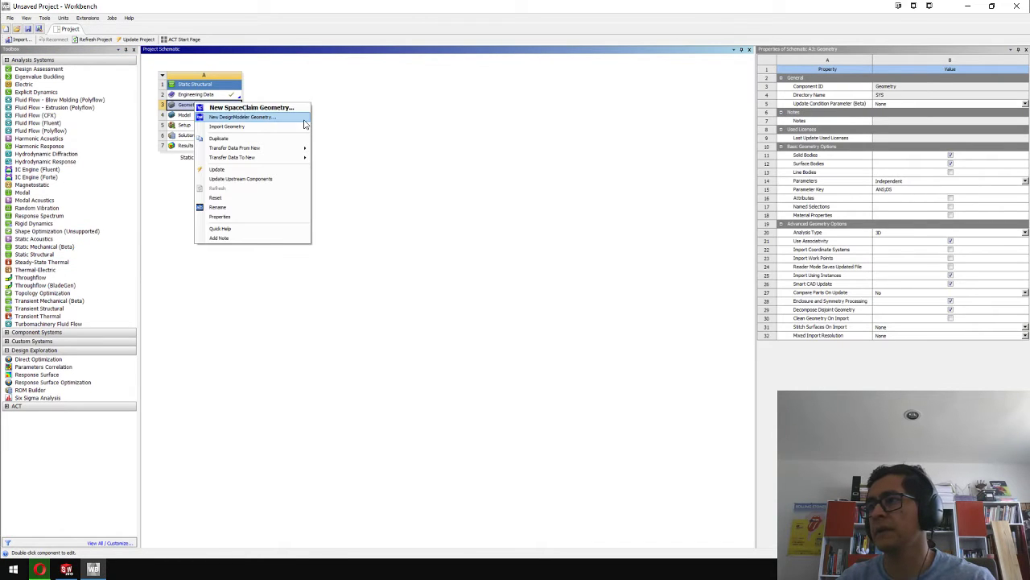
mouse_move(304, 127)
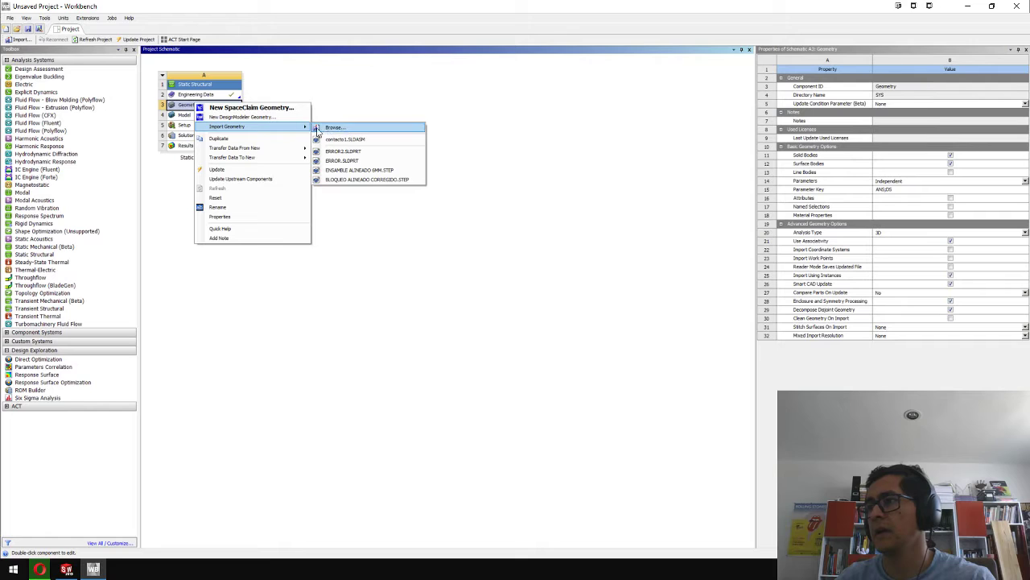
left_click(363, 139)
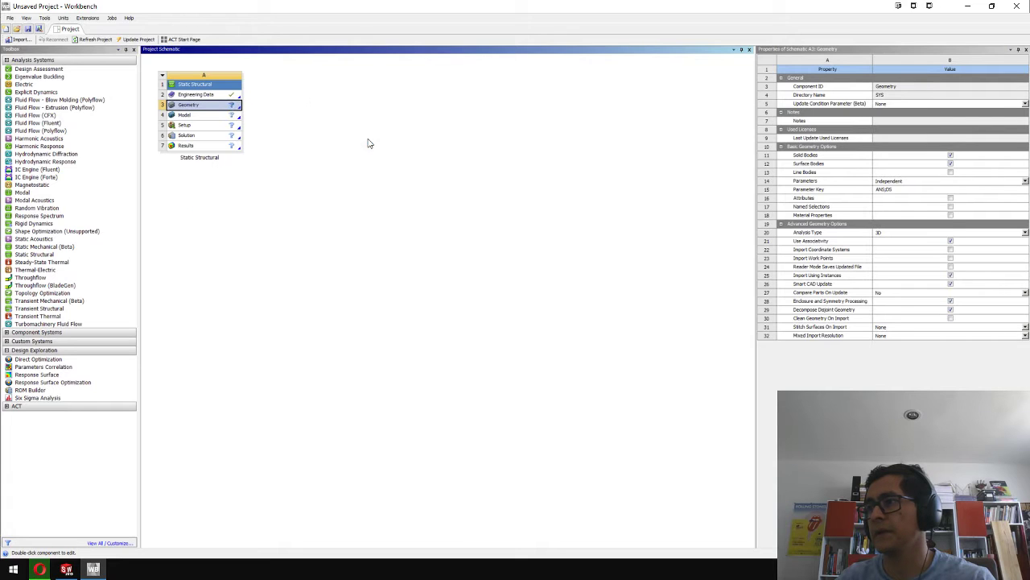
Open the imported geometry in DesignModeler and generate the Attach1 feature
right_click(202, 107)
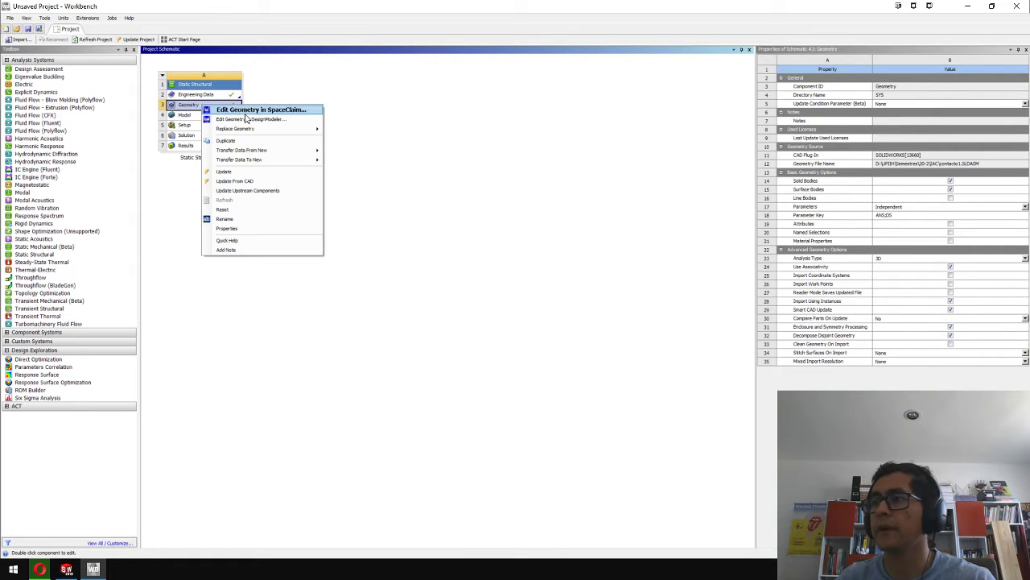
left_click(255, 120)
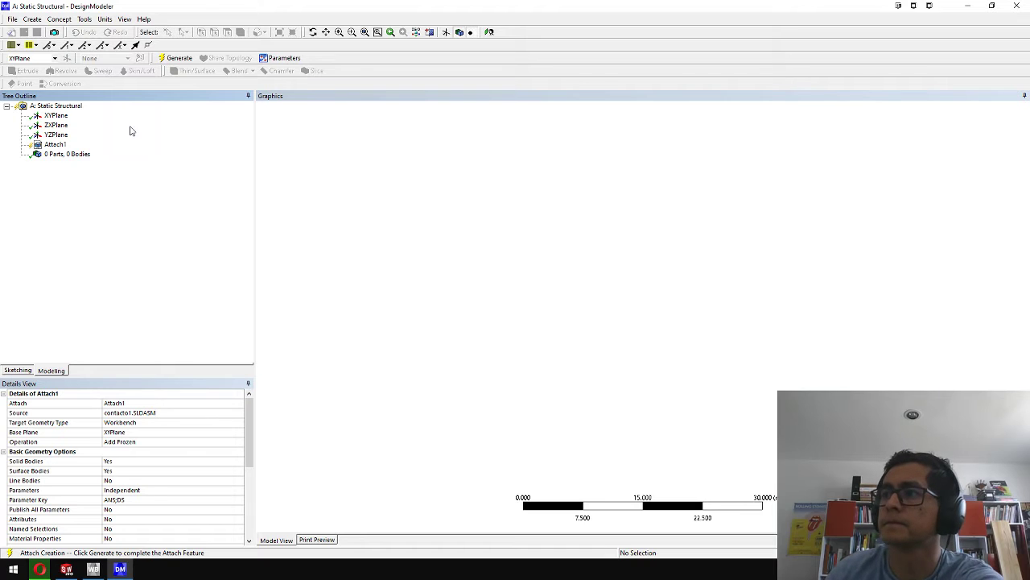
left_click(176, 58)
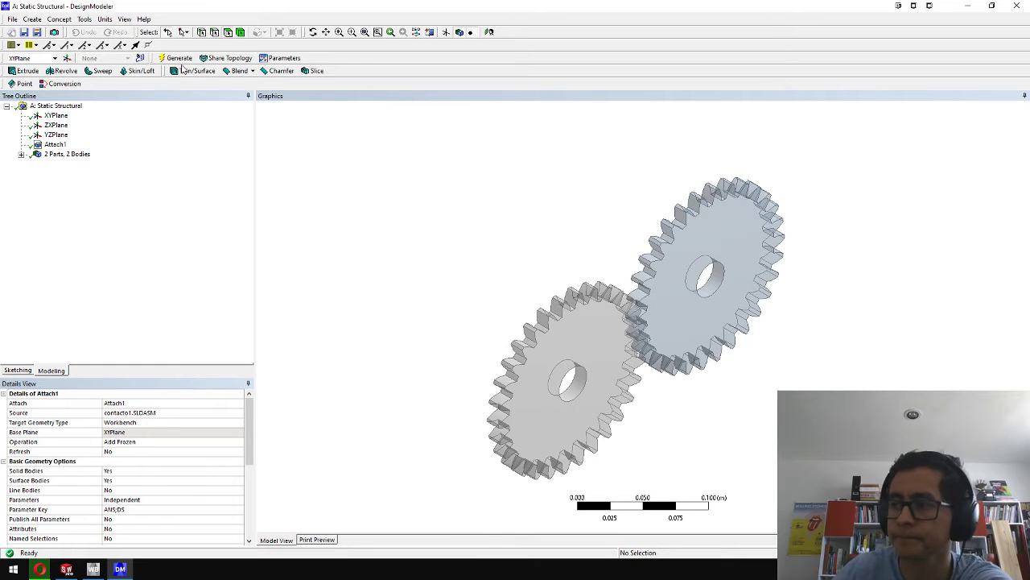
Examine the two imported gear bodies, spur gear_iso-1 and spur gear_iso-2, and their body details
middle_click_drag(562, 207, 495, 300)
left_click(21, 154)
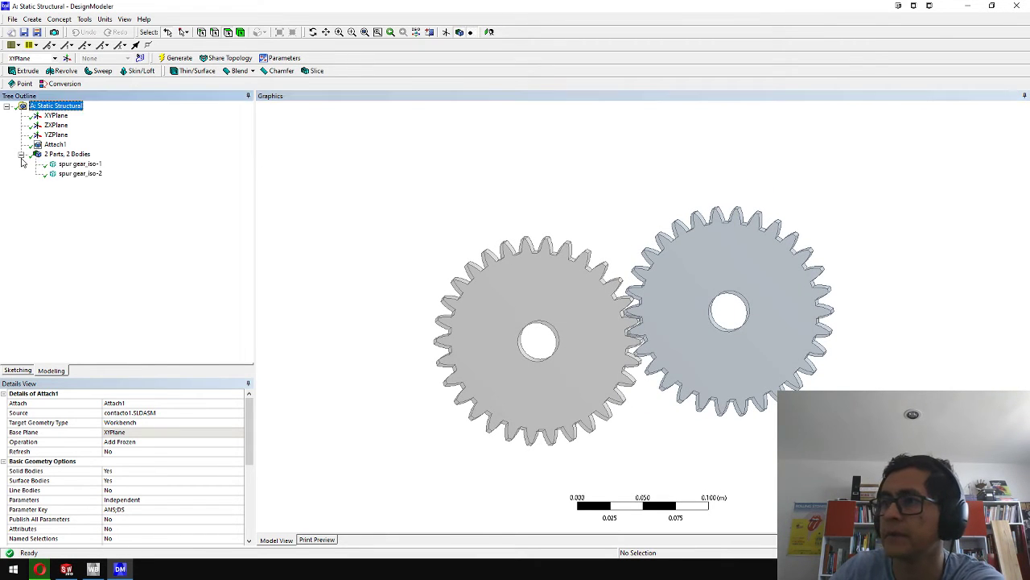
left_click(65, 165)
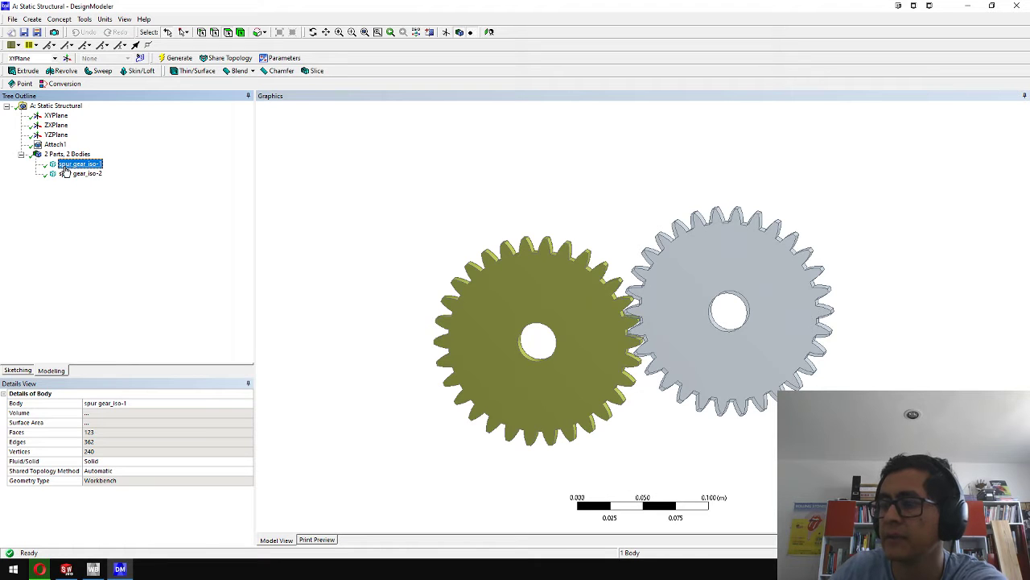
left_click(68, 173)
left_click(68, 164)
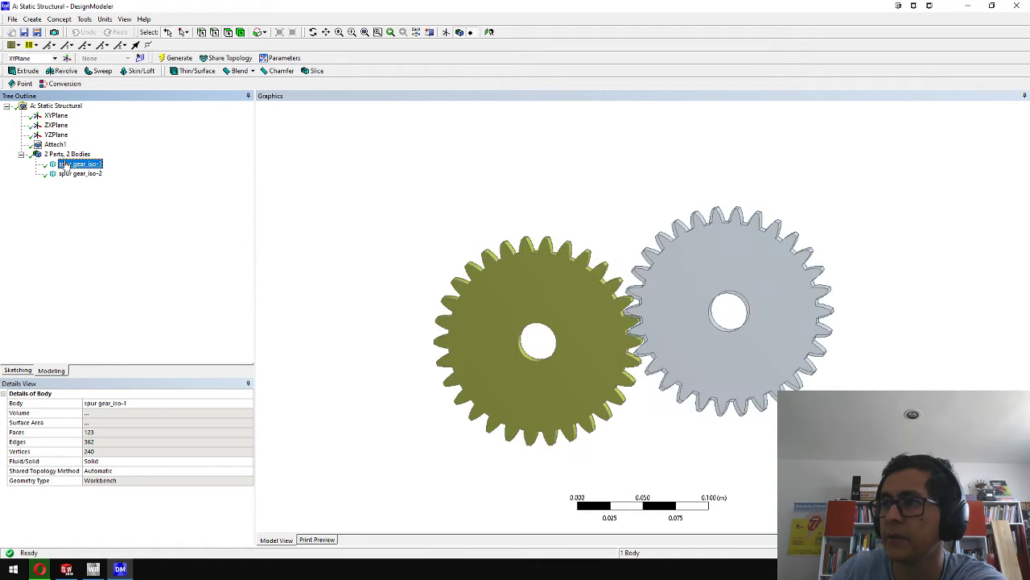
left_click(68, 172)
left_click(67, 164)
left_click(62, 172)
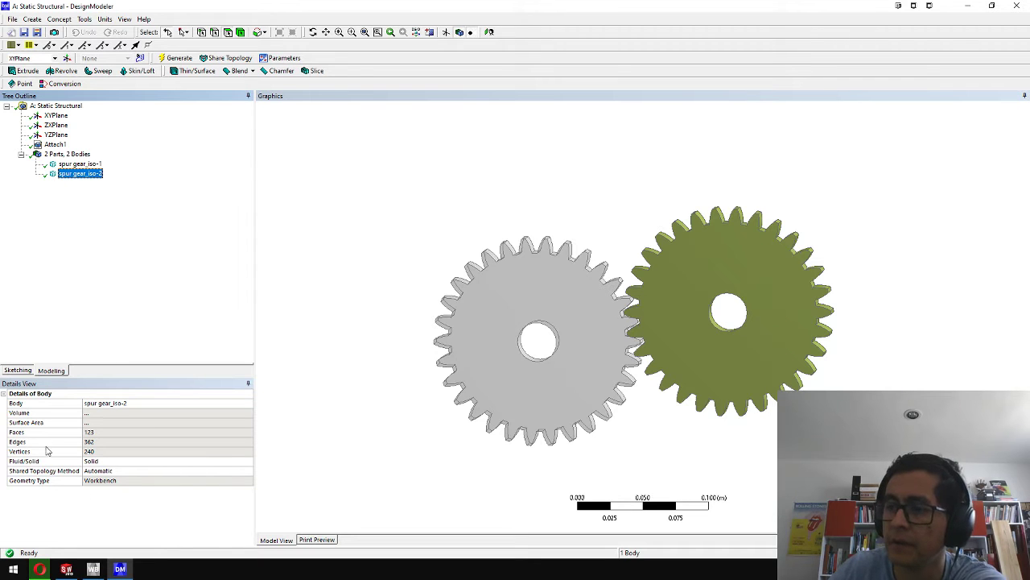
left_click(61, 154)
left_click(54, 164)
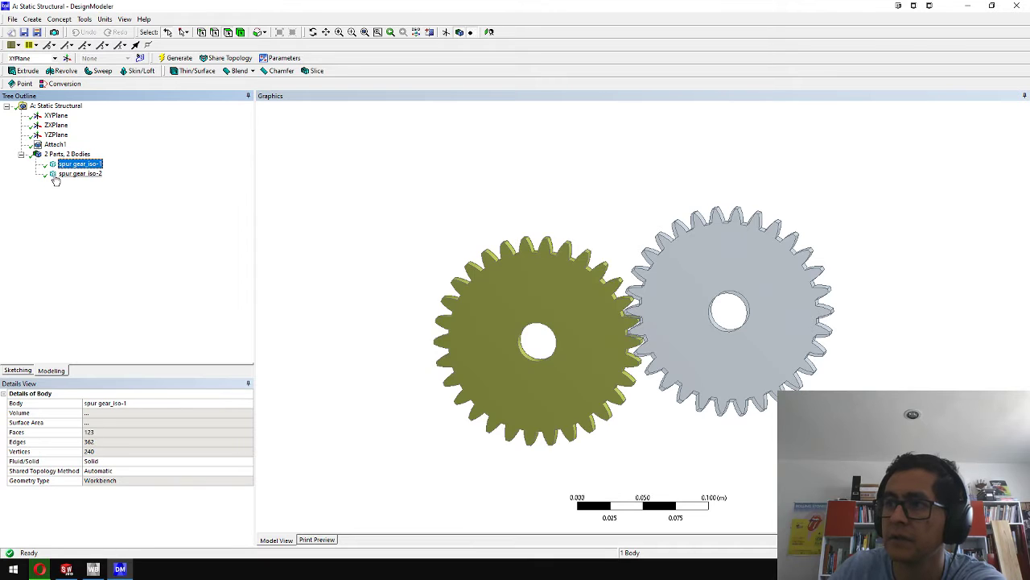
left_click(54, 174)
left_click(51, 164)
left_click(53, 174)
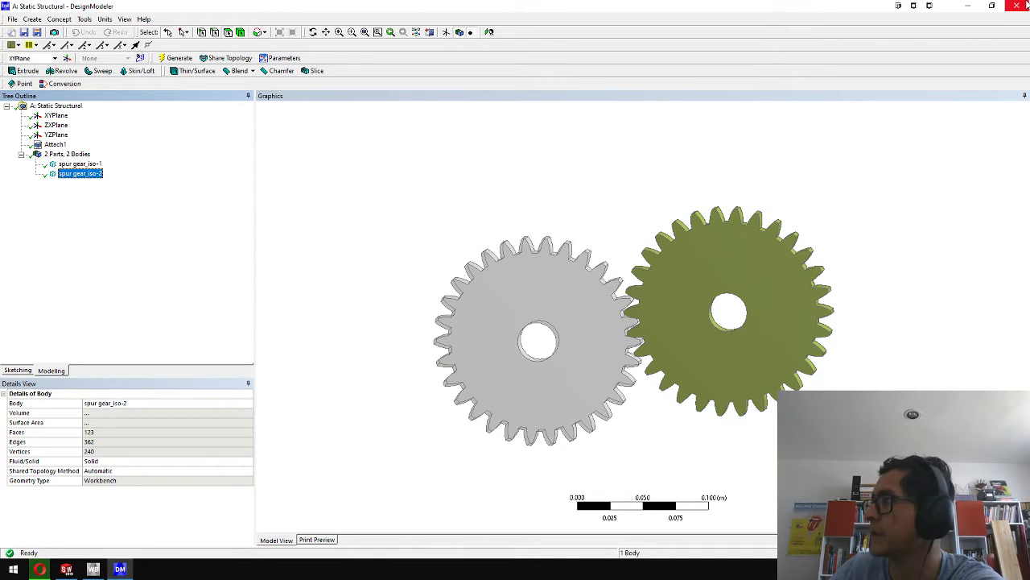
Close DesignModeler and open the Static Structural system's model in Mechanical, with the gear pair facing the view
left_click(49, 298)
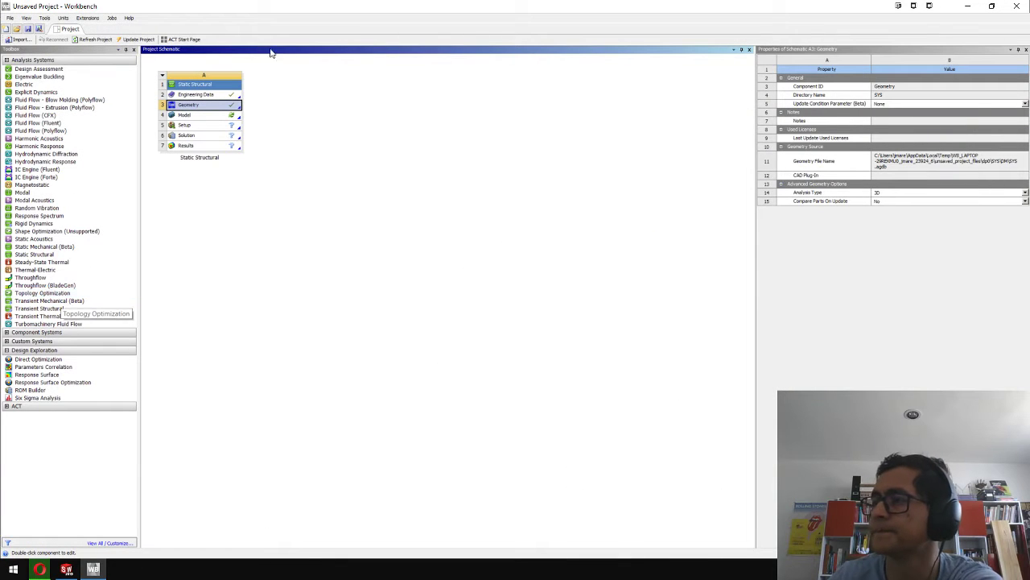
double_click(207, 117)
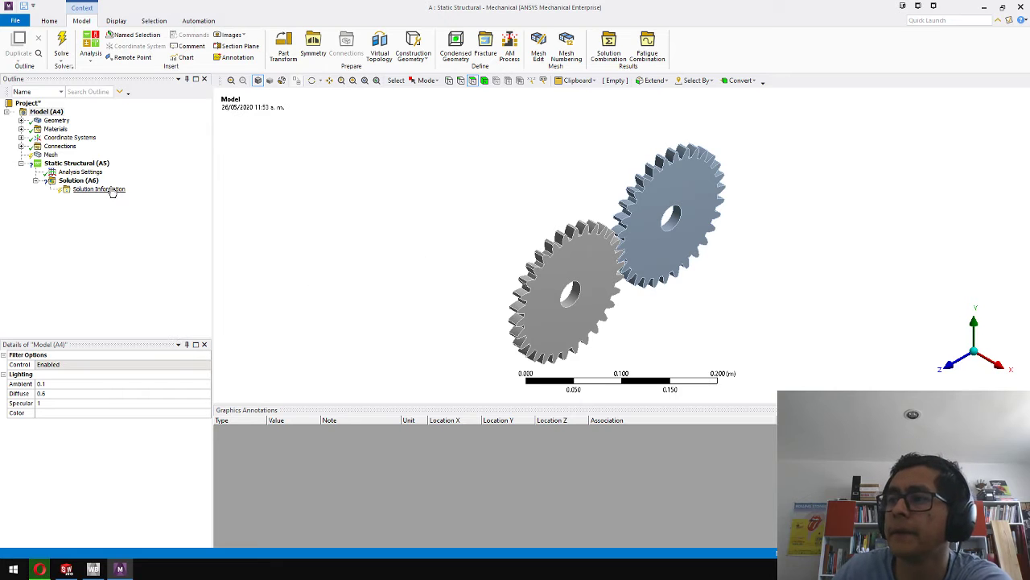
middle_click_drag(387, 242, 345, 253)
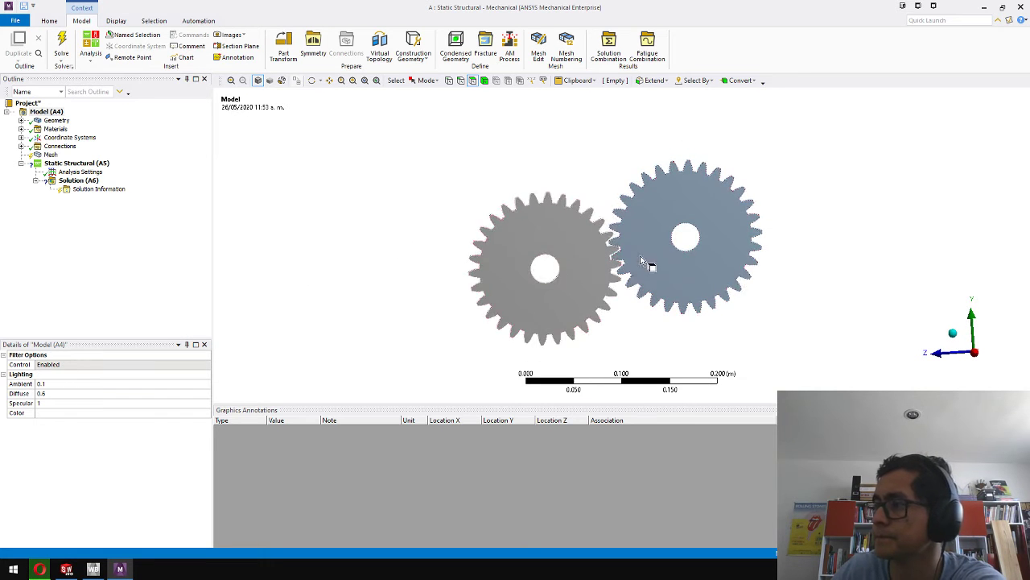
scroll(641, 264, "up", 3)
scroll(640, 264, "up", 3)
mouse_move(633, 255)
middle_mouse_down()
mouse_move(606, 247)
mouse_move(620, 253)
middle_mouse_up()
scroll(621, 253, "down", 5)
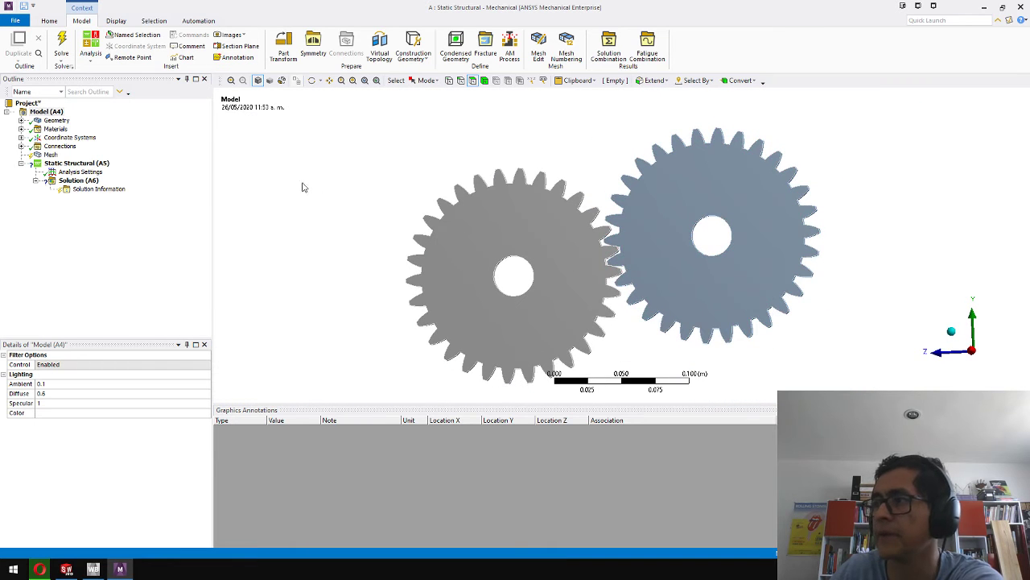
Review the gear bodies and materials in the model outline and expand Connections to show its contacts group
left_click(21, 120)
left_click(78, 129)
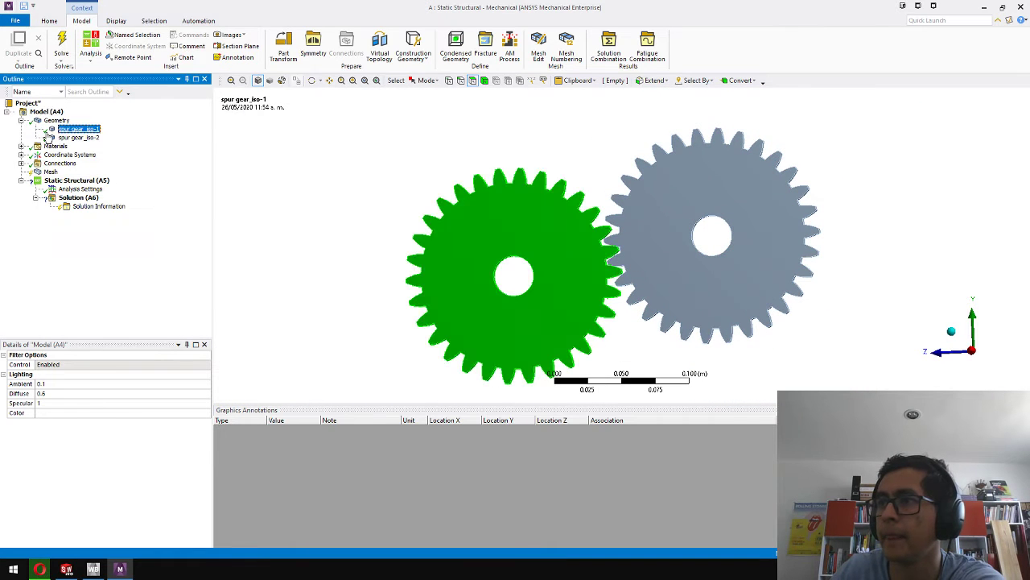
left_click(57, 145)
key("Up")
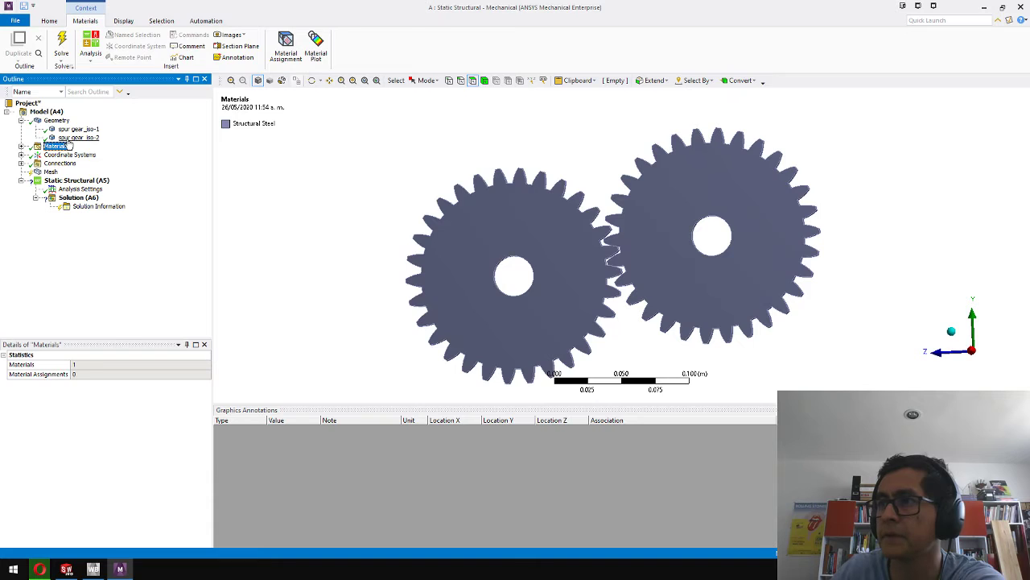
left_click(21, 120)
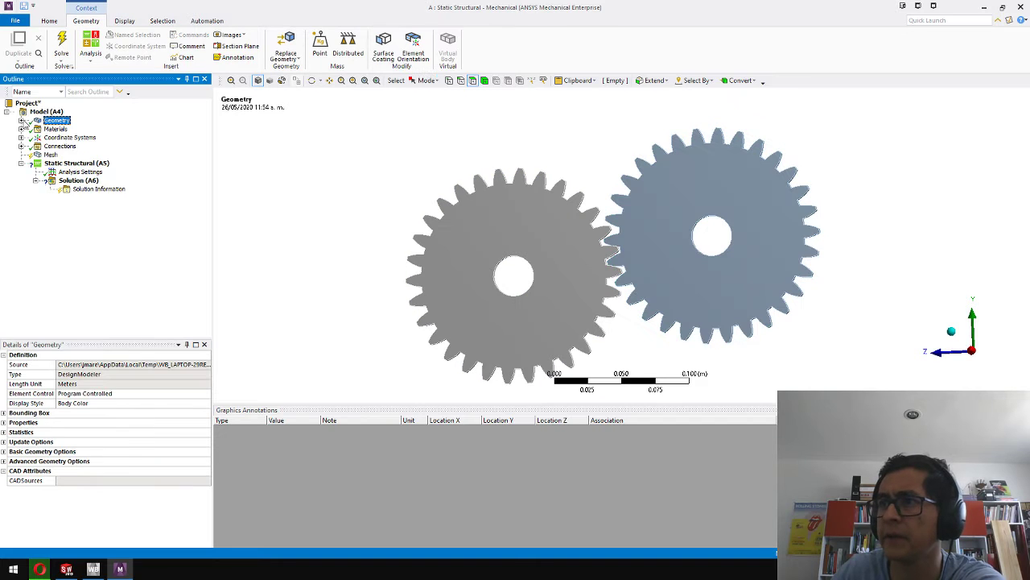
left_click(21, 146)
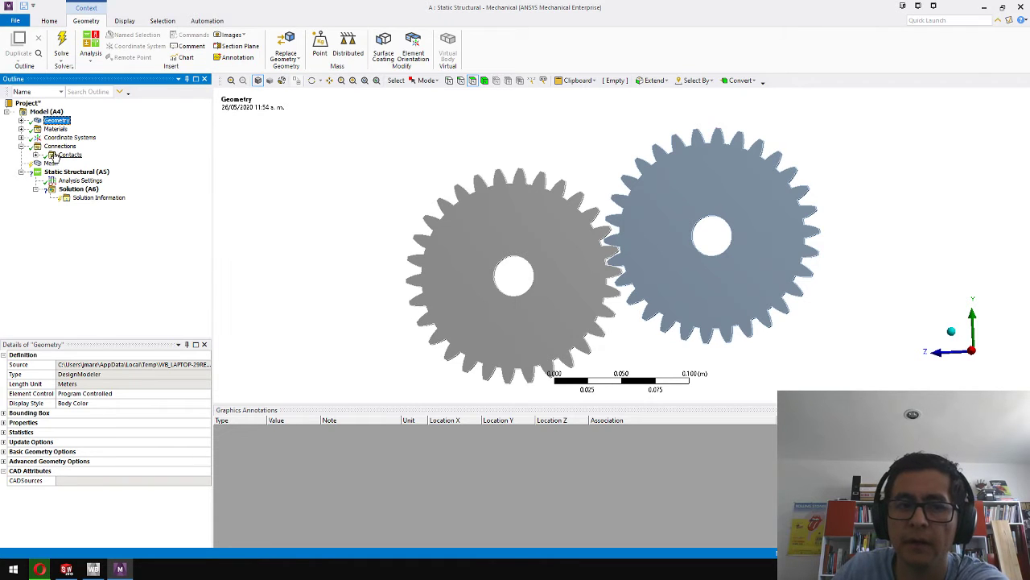
Select the contact region under Contacts and examine its contact faces on the teeth of spur gear_iso-1
left_click(36, 154)
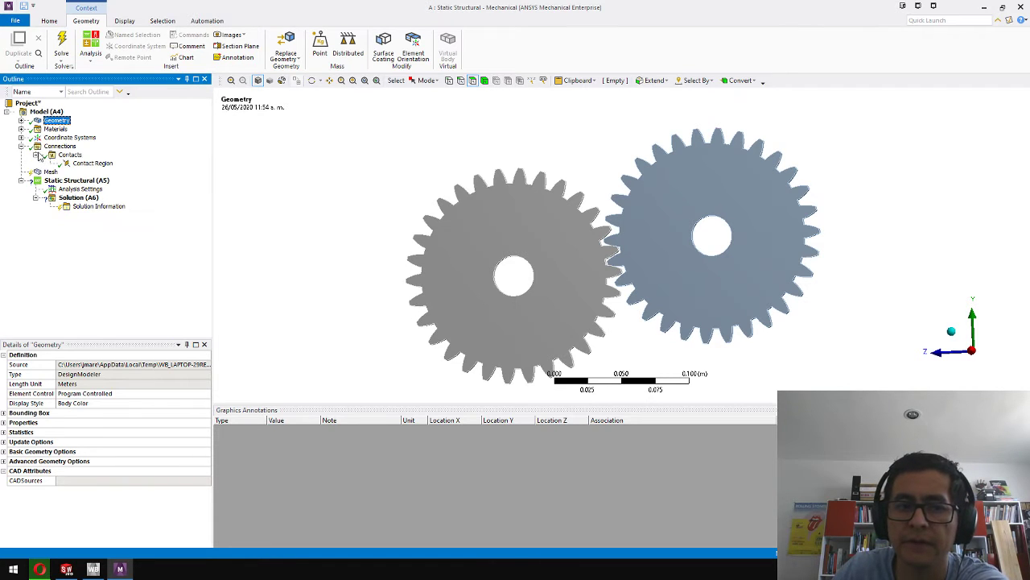
left_click(93, 163)
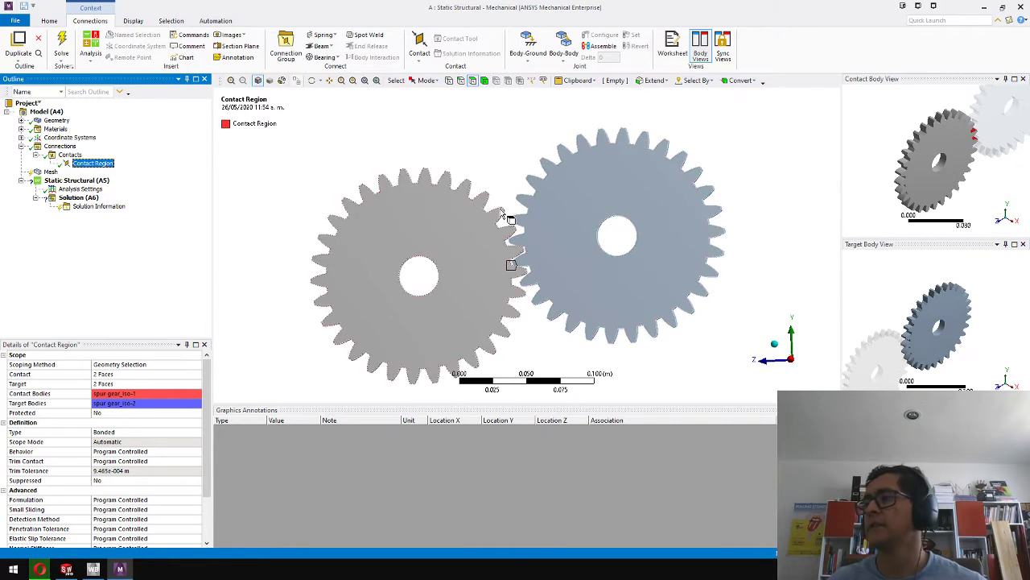
middle_click_drag(555, 222, 616, 235)
scroll(934, 158, "up", 5)
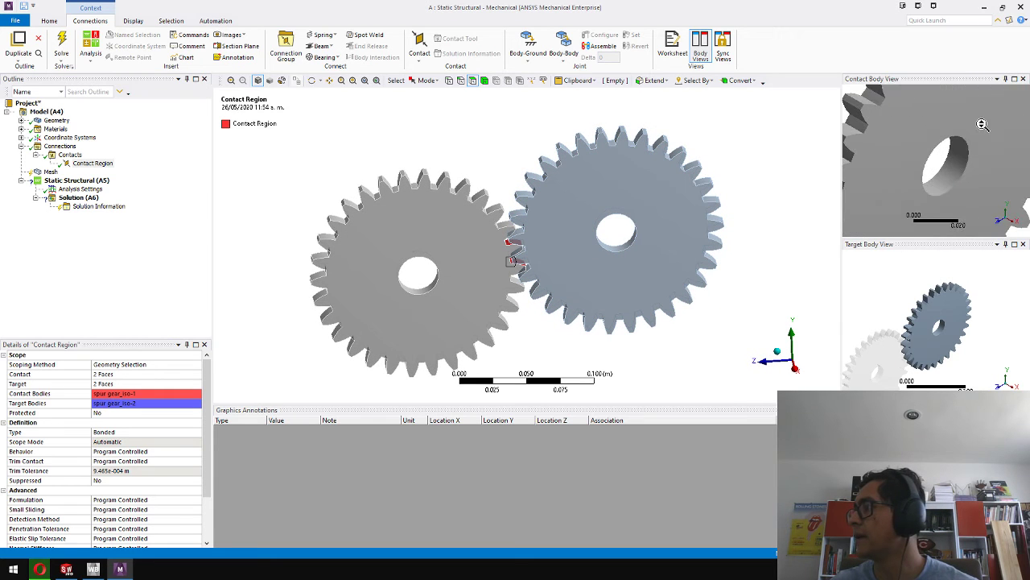
middle_click_drag(976, 127, 981, 123)
scroll(981, 123, "down", 3)
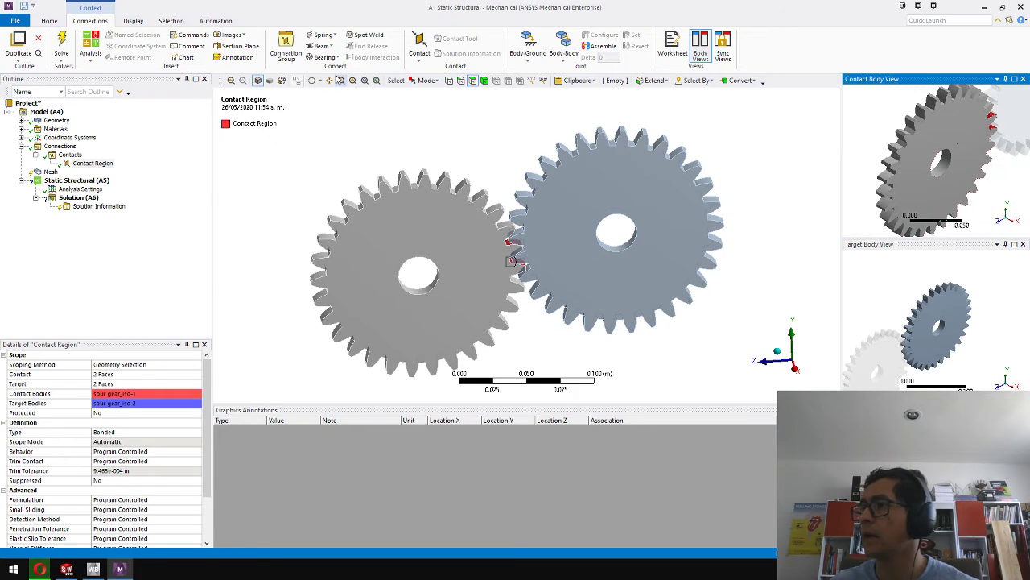
left_click(364, 80)
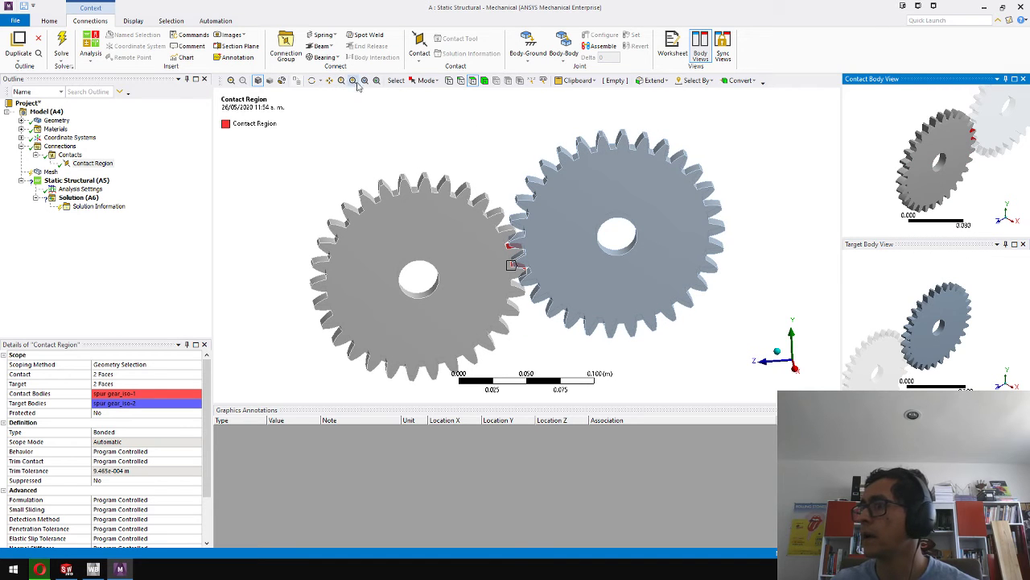
scroll(960, 143, "up", 3)
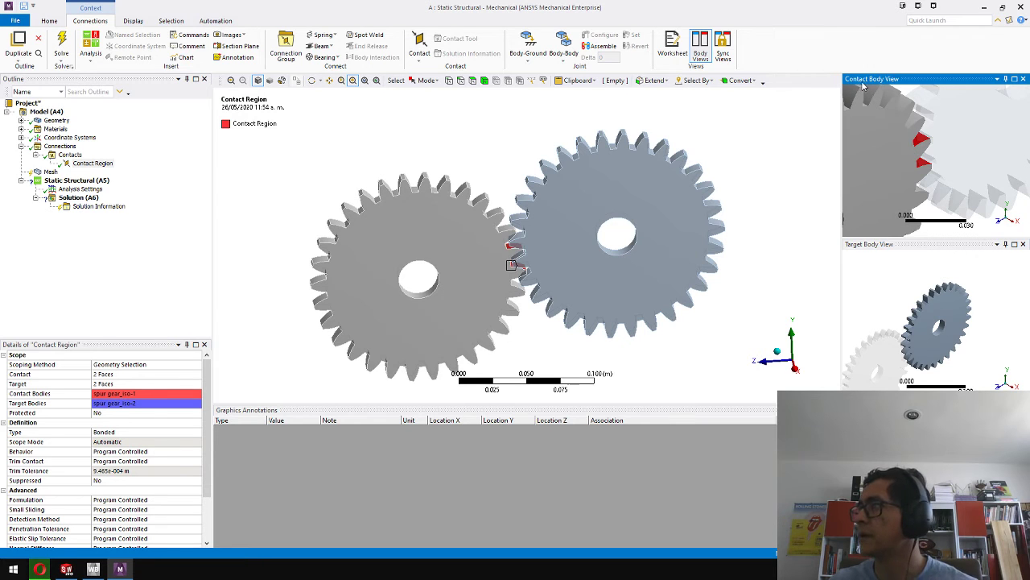
Examine the target faces on the meshing teeth of spur gear_iso-2 up close in the Target Body View
left_click(901, 282)
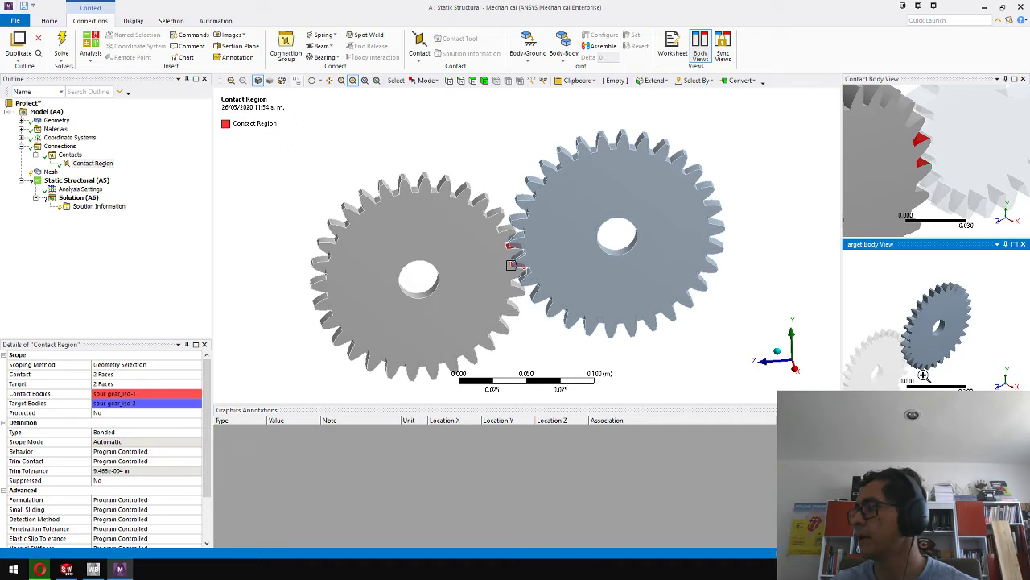
left_click_drag(926, 375, 889, 342)
middle_click_drag(890, 342, 926, 340)
scroll(924, 339, "up", 3)
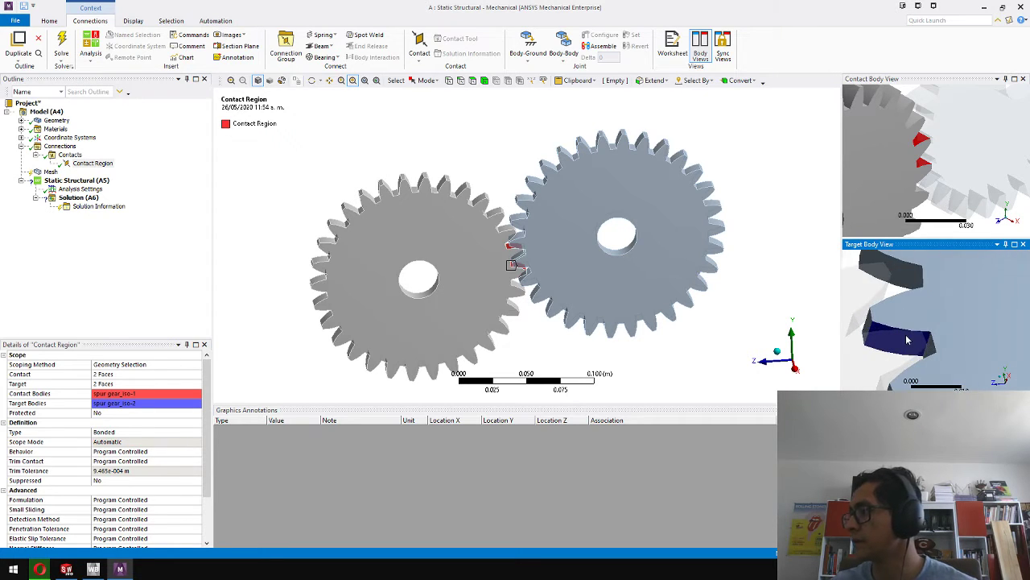
scroll(905, 338, "down", 1)
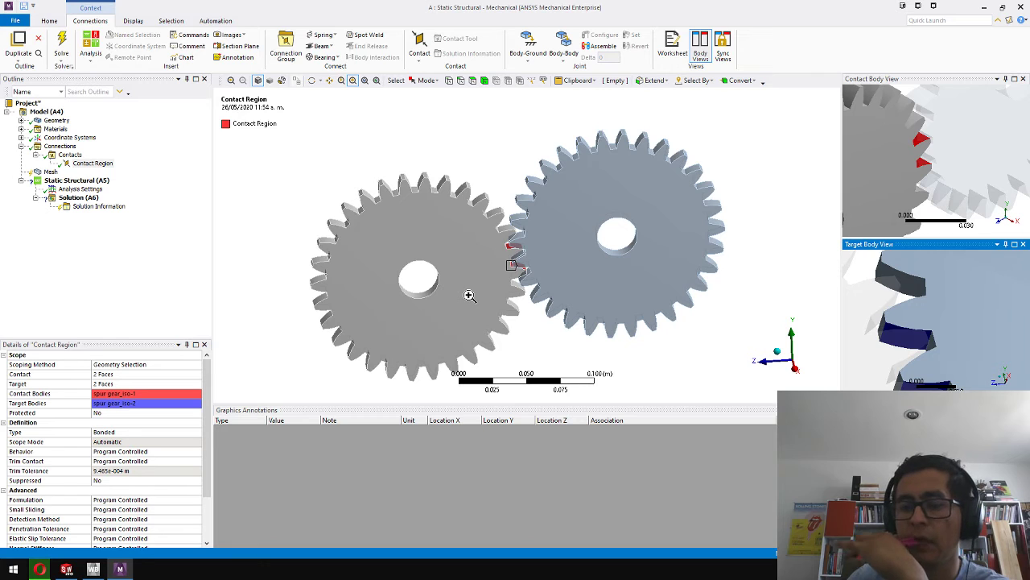
Review the contact region's scoped contact and target faces and the body assigned to each side
left_click(133, 376)
left_click(135, 384)
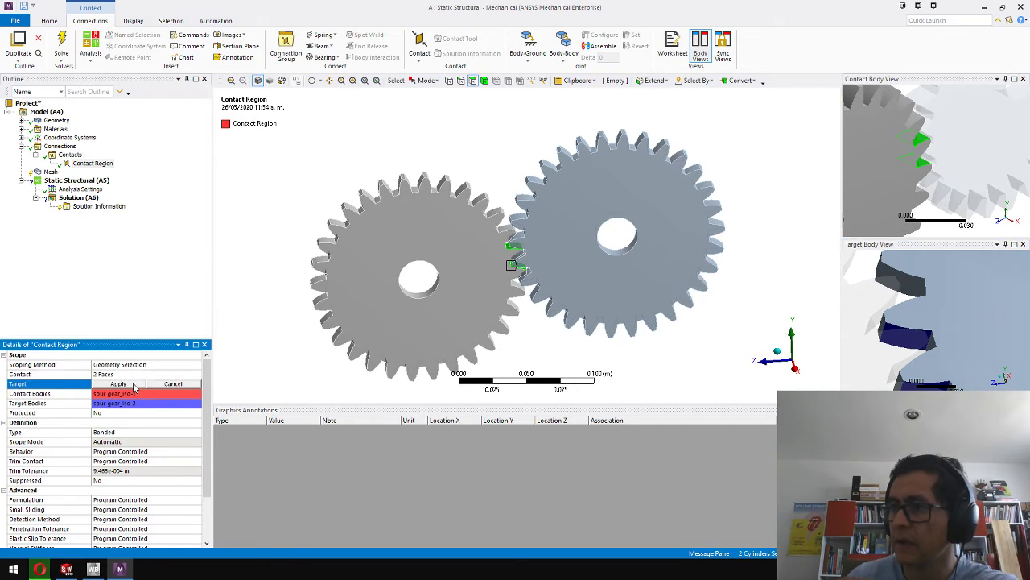
left_click(278, 339)
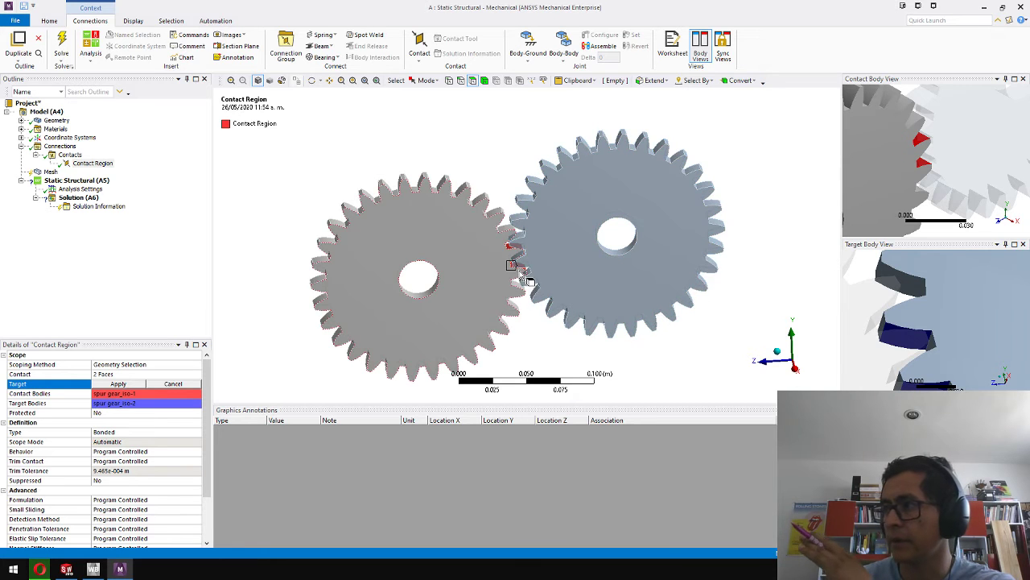
mouse_move(527, 278)
middle_mouse_down()
mouse_move(502, 239)
mouse_move(515, 274)
middle_mouse_up()
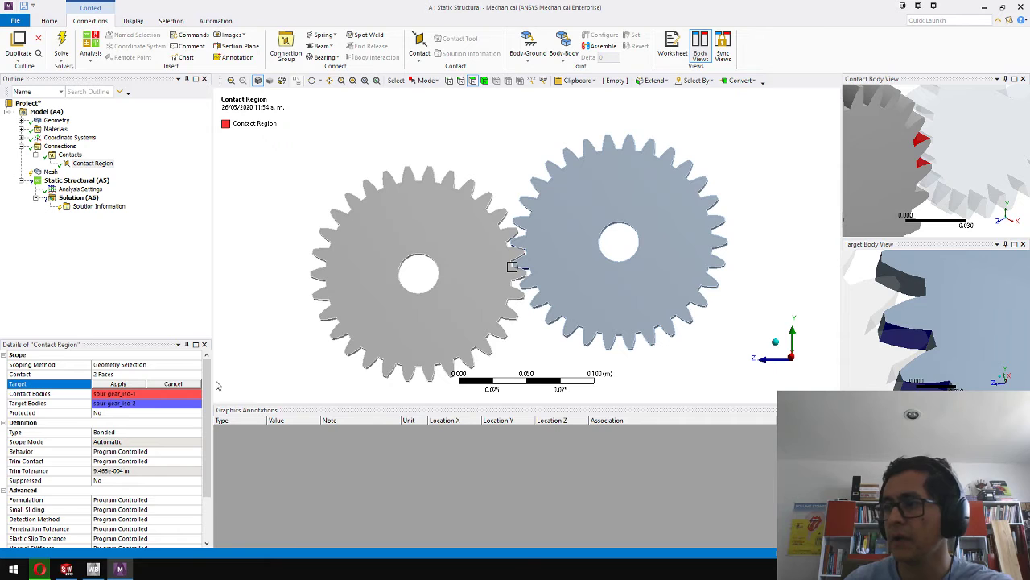
left_click(51, 394)
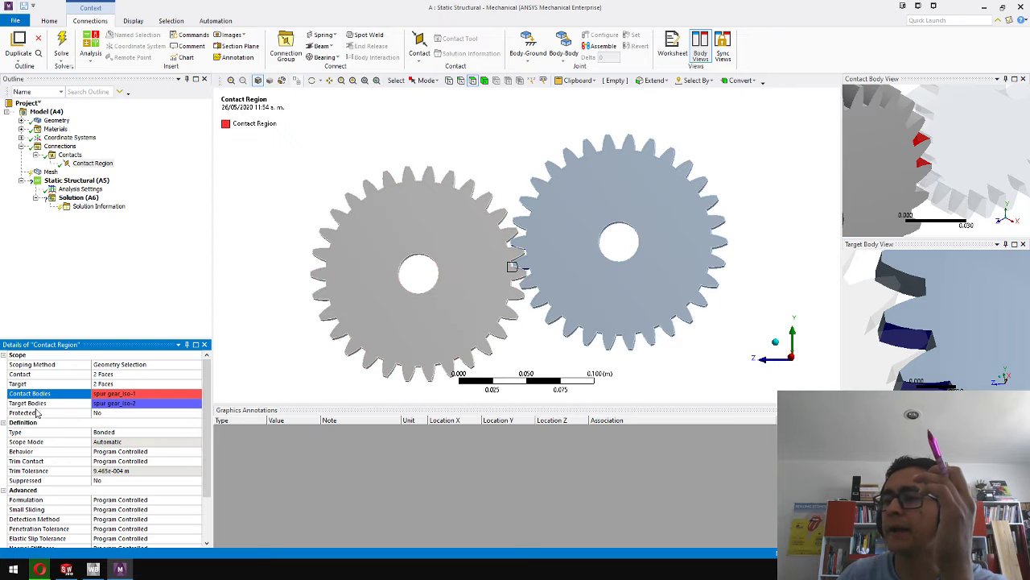
left_click(36, 403)
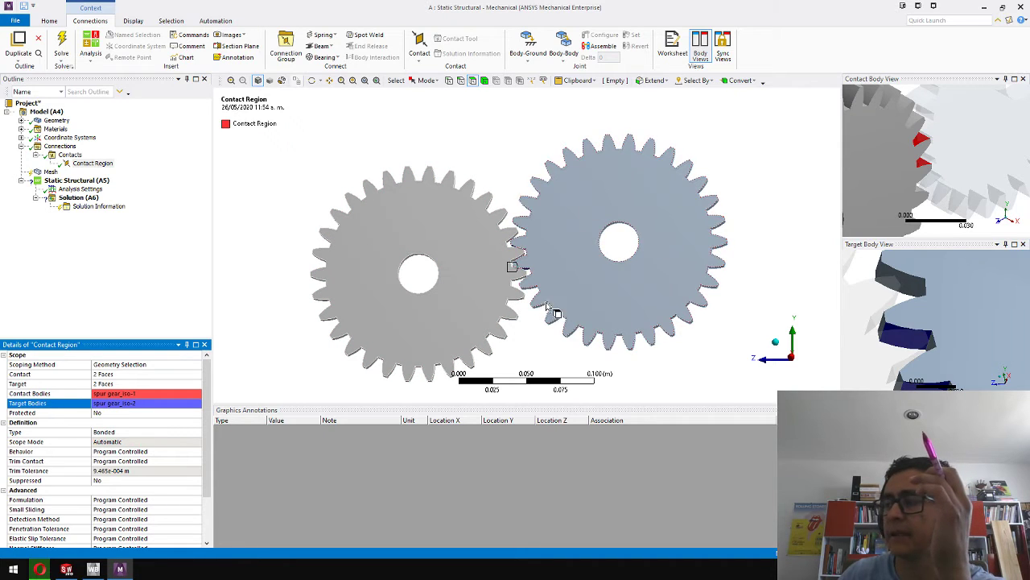
left_click(123, 427)
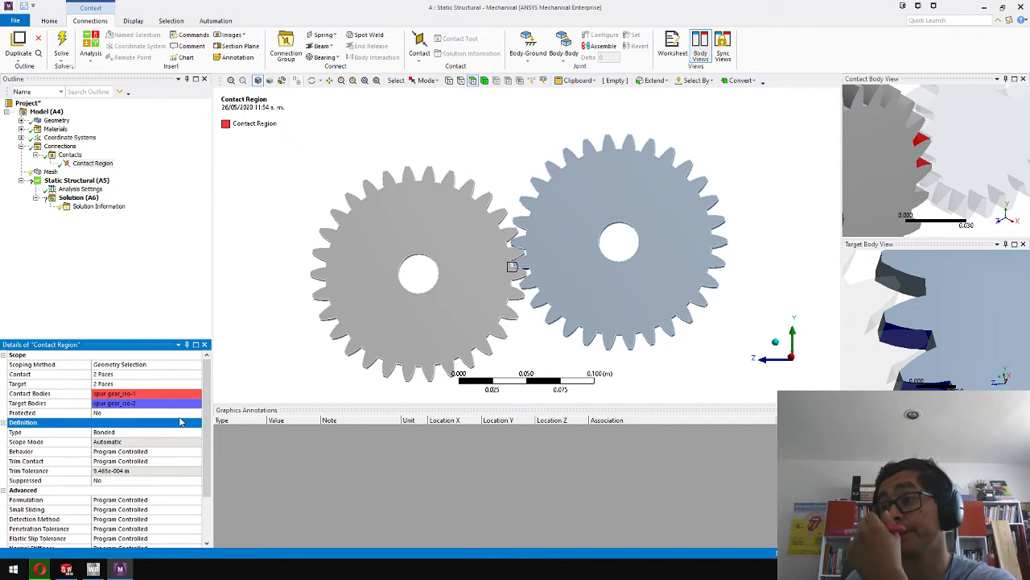
Flip the contact and target sides of the contact region between the two gears
right_click(88, 165)
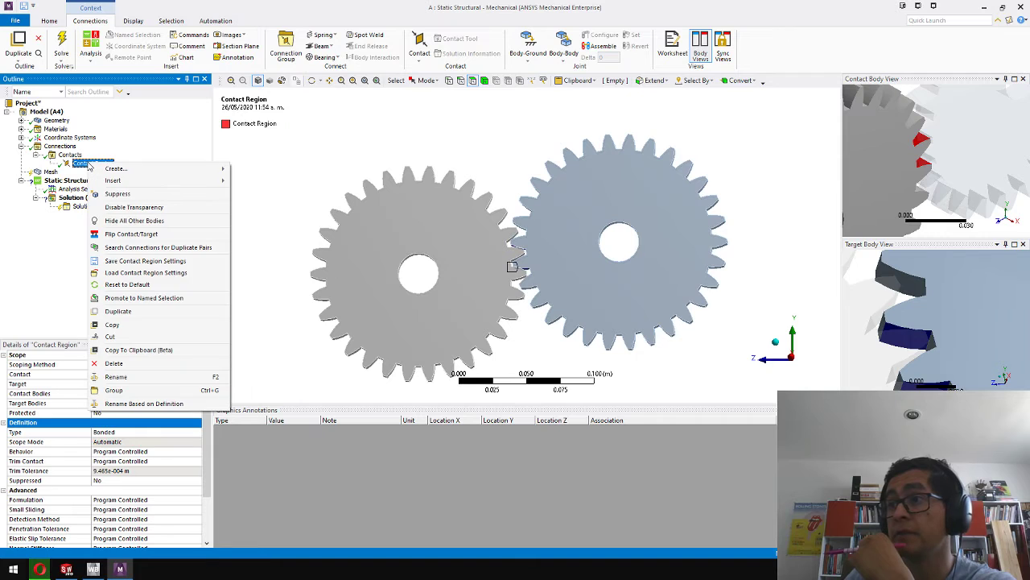
left_click(133, 235)
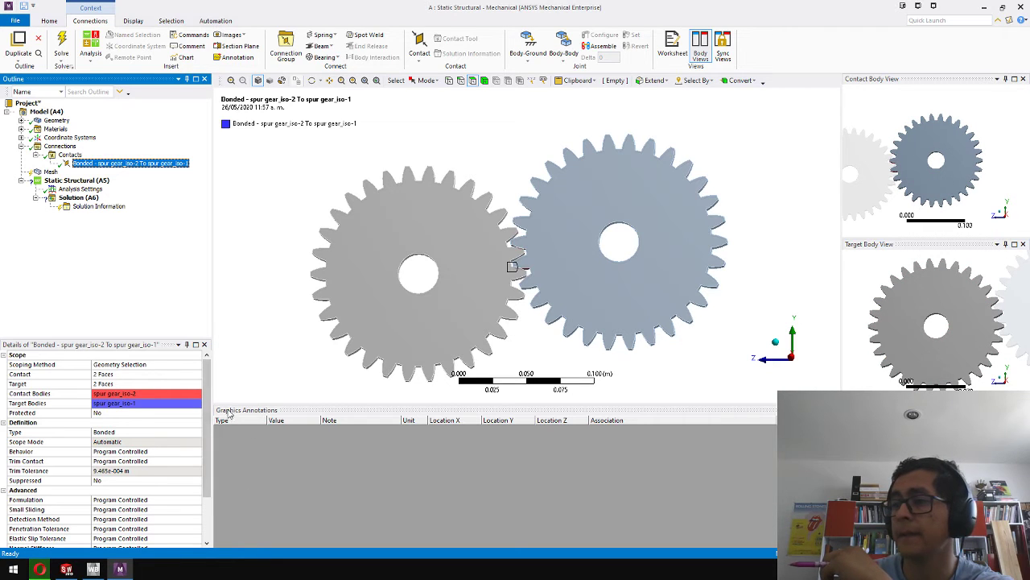
Review the contact's Type and Behavior options, keeping Bonded and Program Controlled
left_click_drag(207, 411, 219, 455)
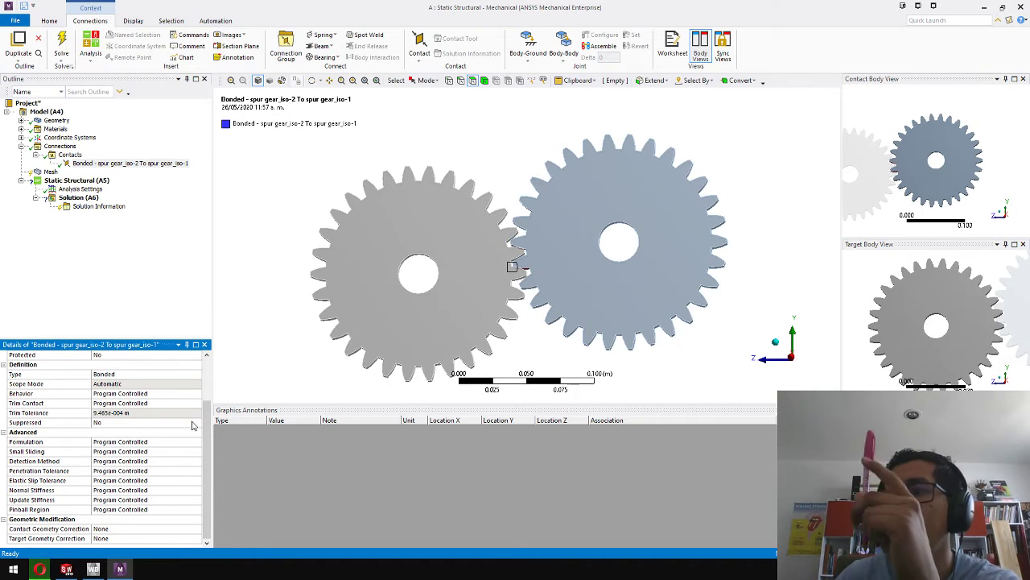
left_click(152, 377)
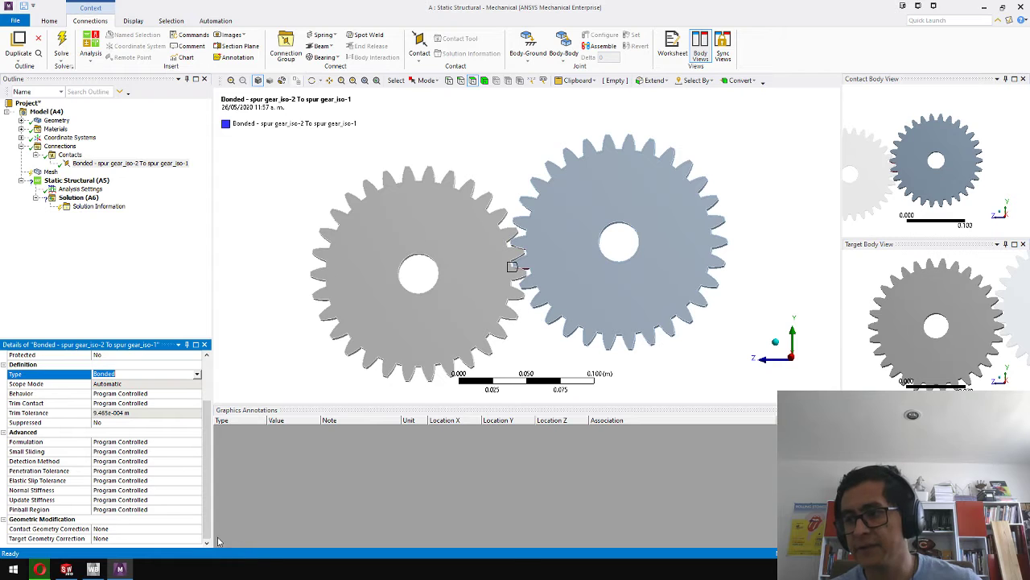
left_click(188, 374)
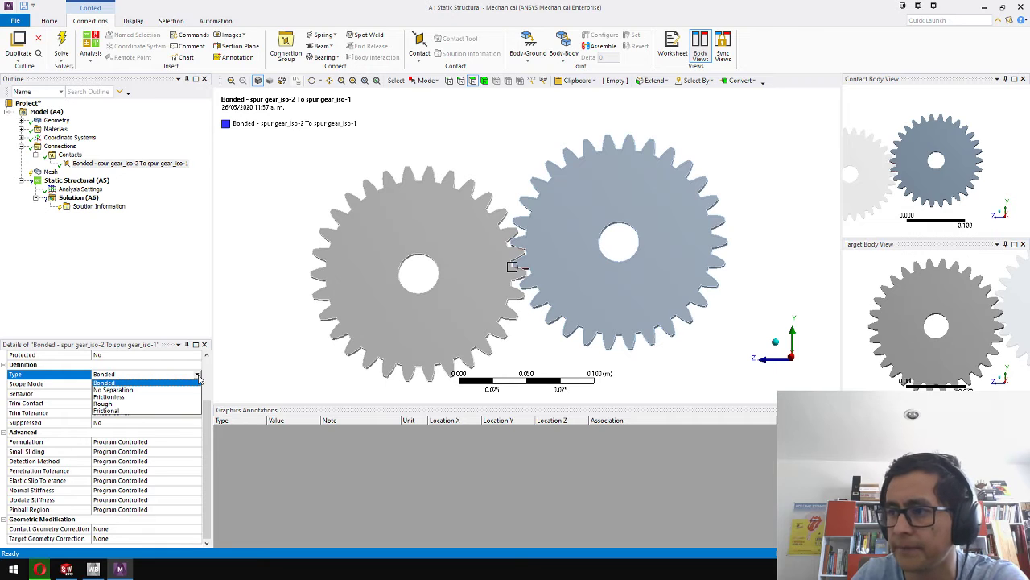
left_click(146, 384)
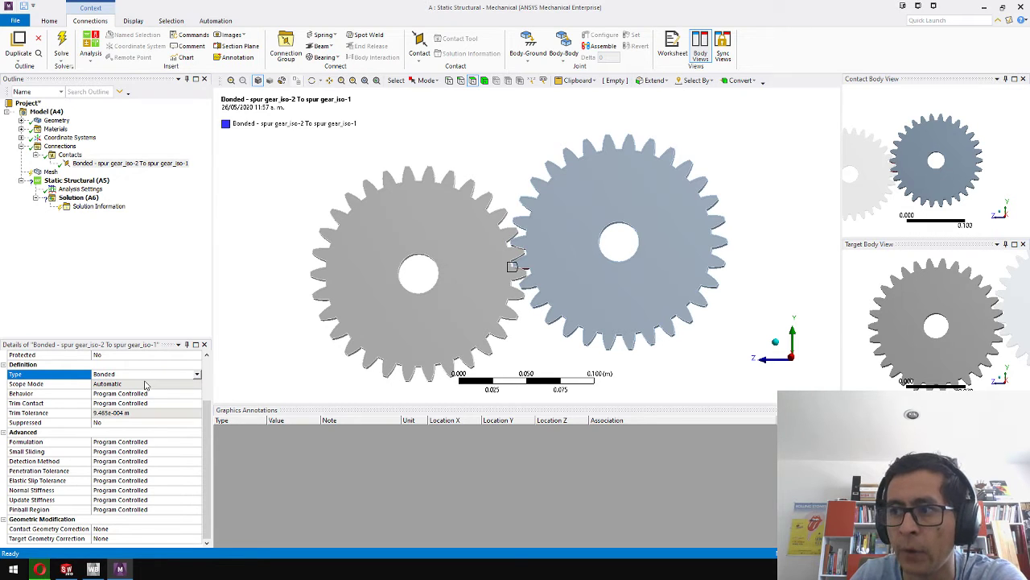
left_click(73, 393)
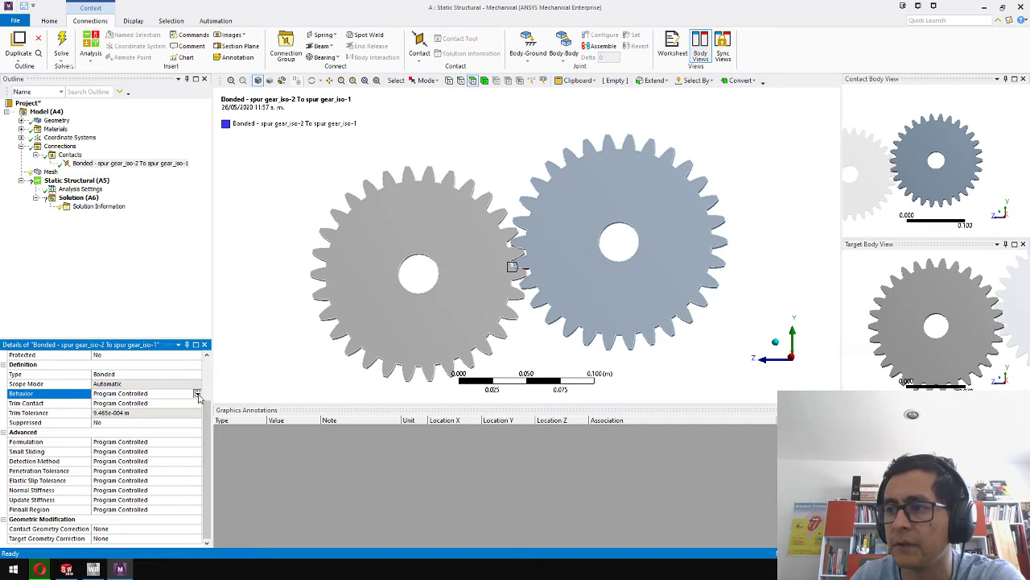
left_click(197, 393)
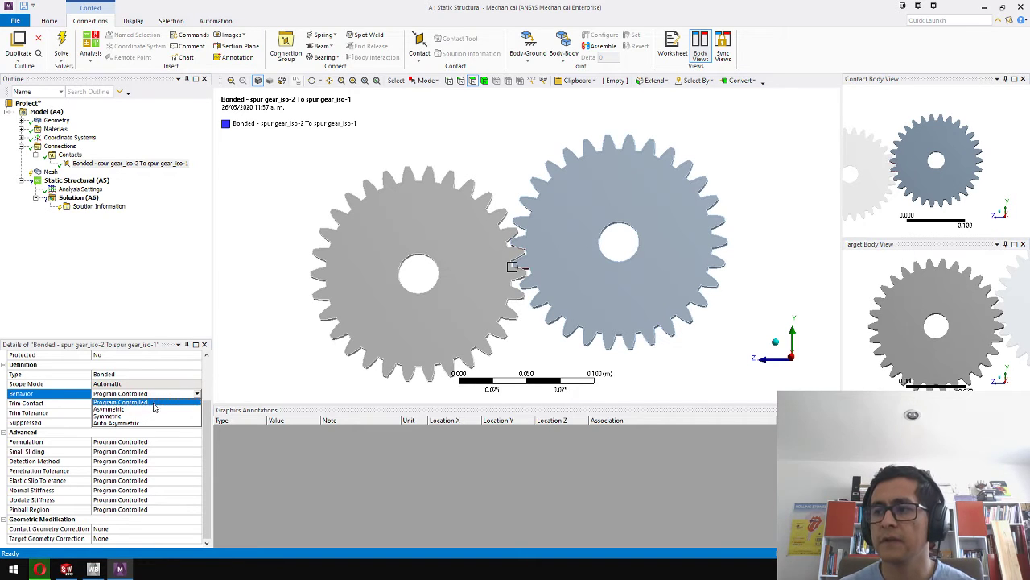
left_click(153, 402)
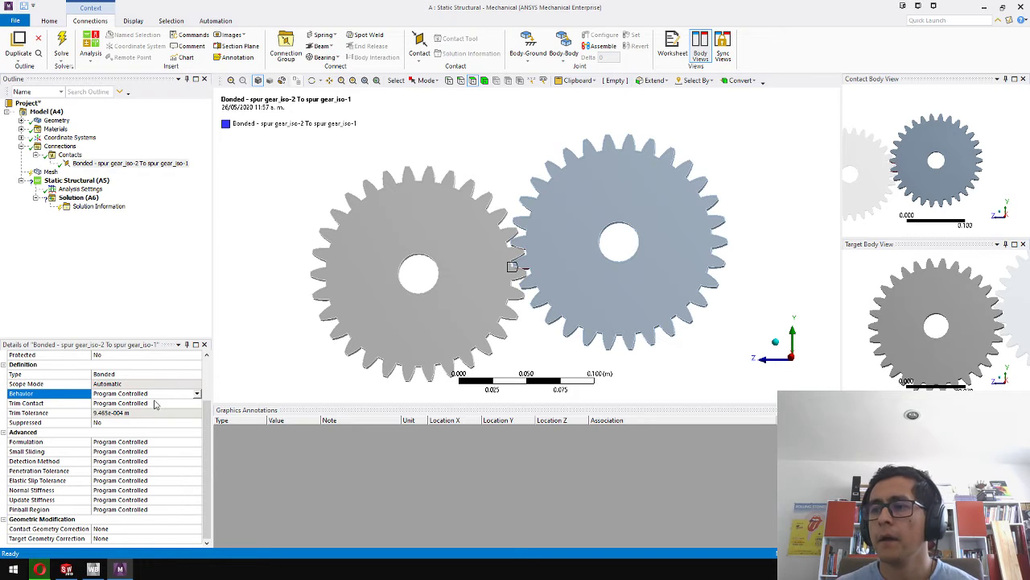
Try setting the contact's Trim Contact to On, and return it to Program Controlled
left_click(155, 404)
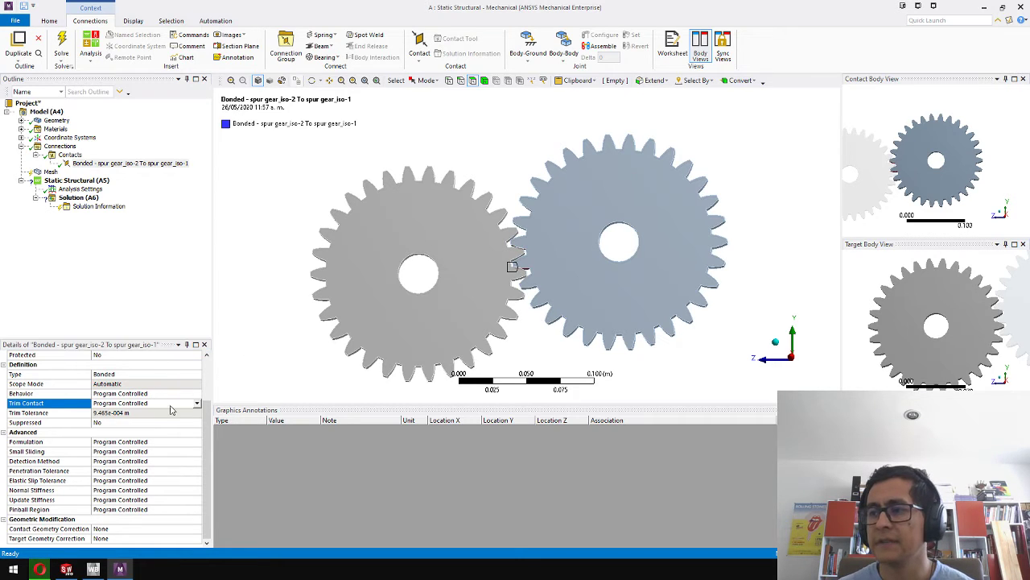
left_click(198, 404)
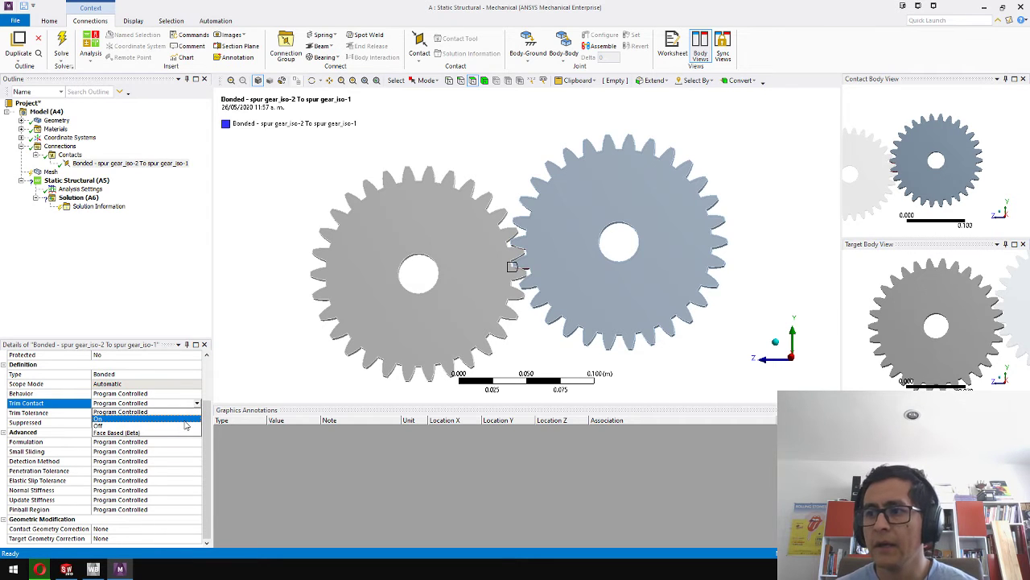
left_click(186, 419)
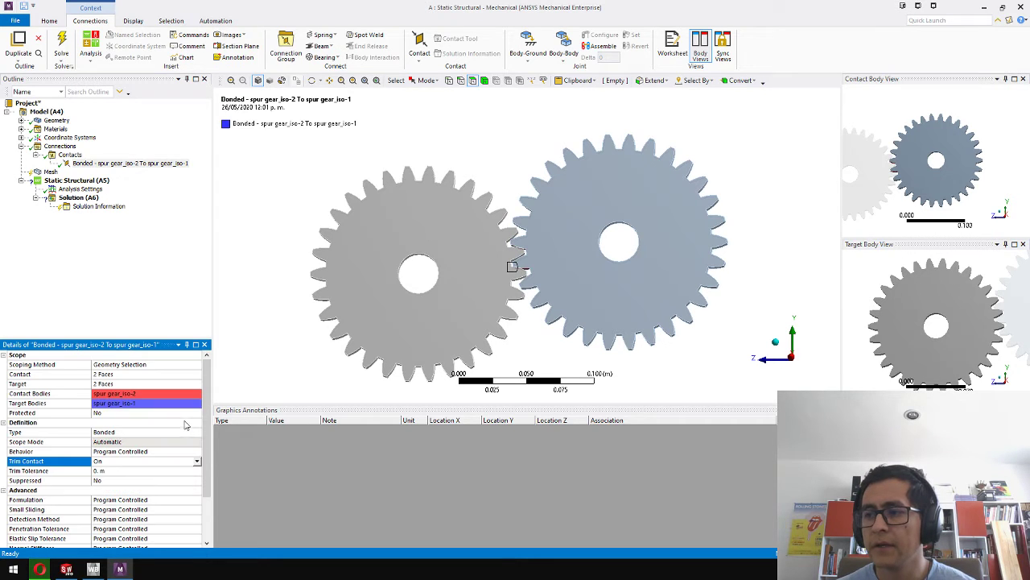
left_click(197, 465)
left_click(165, 433)
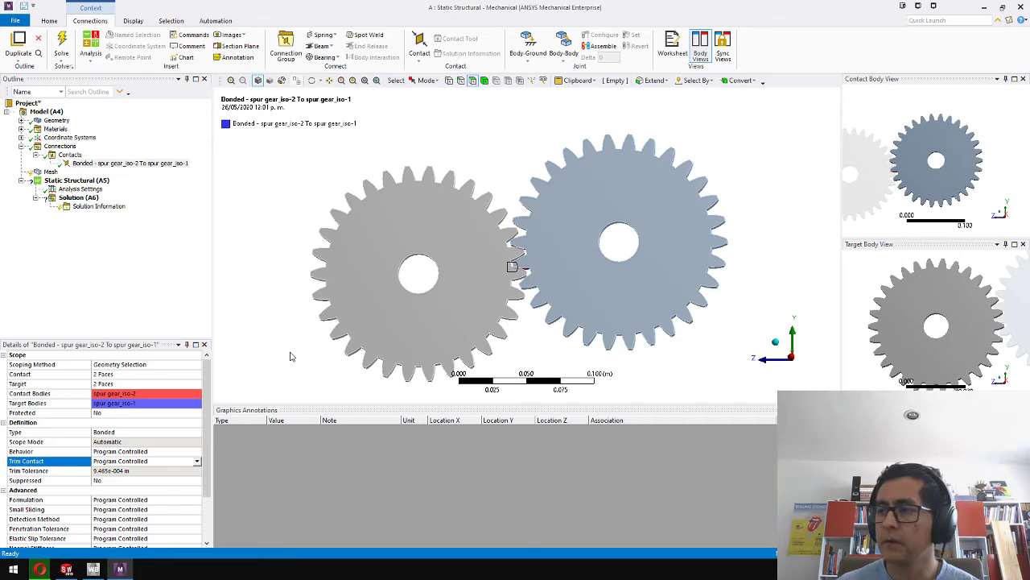
Inspect the gear mesh zone and review the Formulation options of the contact, keeping Program Controlled
scroll(291, 356, "down", 2)
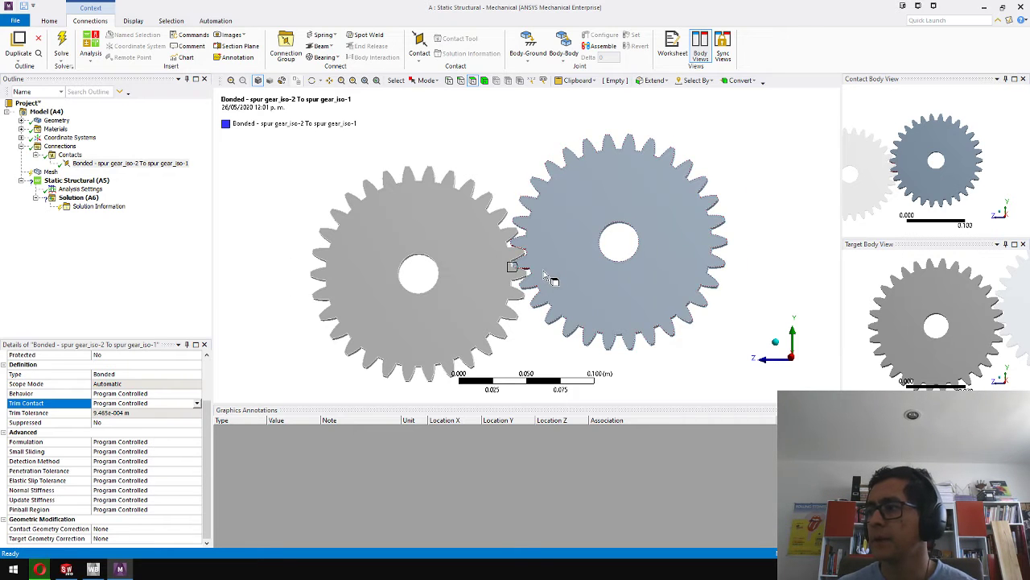
scroll(543, 278, "up", 5)
middle_click_drag(544, 292, 536, 274)
scroll(531, 300, "down", 2)
scroll(525, 295, "down", 2)
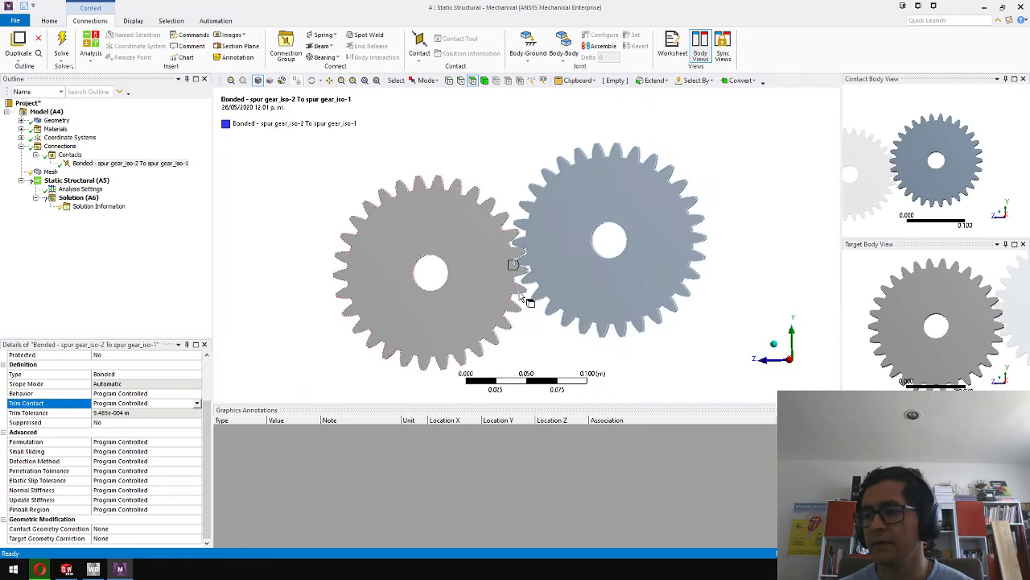
left_click(163, 443)
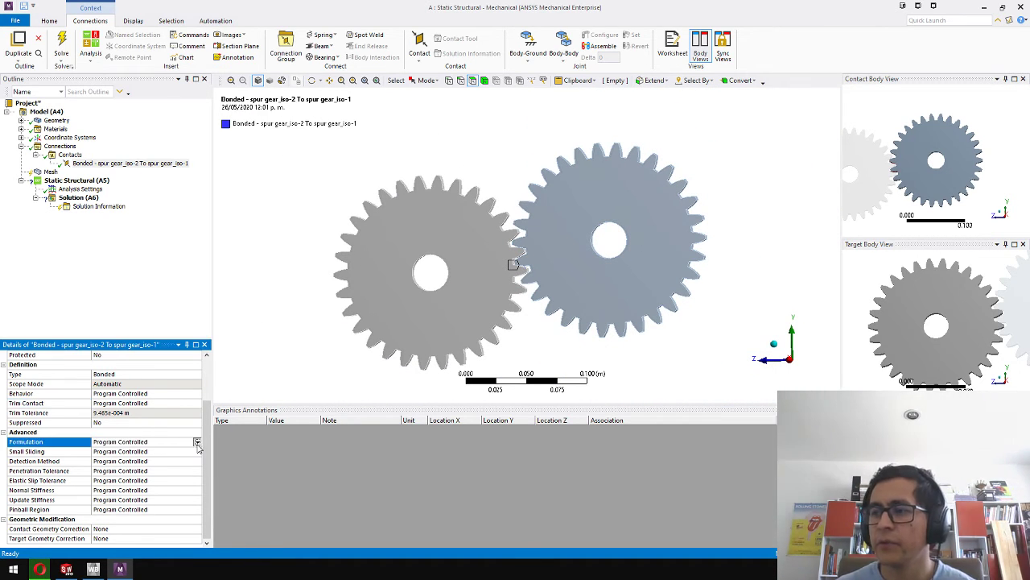
left_click(197, 442)
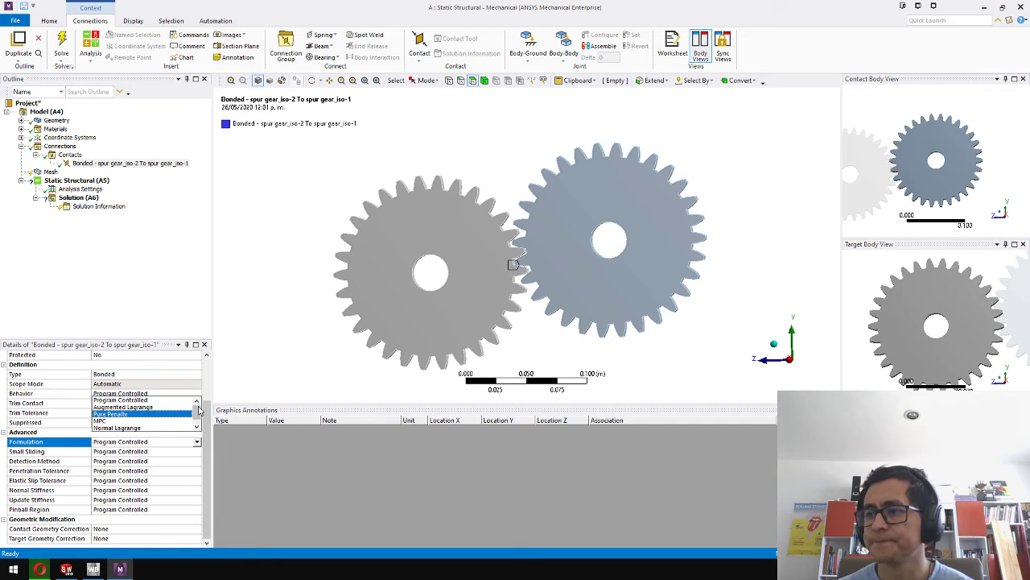
left_click_drag(199, 412, 199, 424)
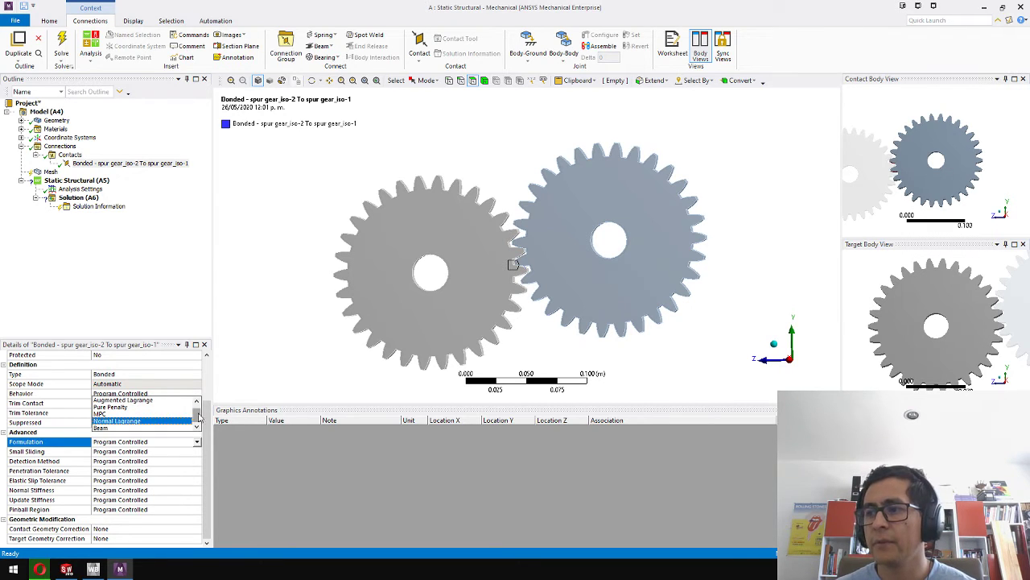
left_click(198, 402)
left_click(245, 422)
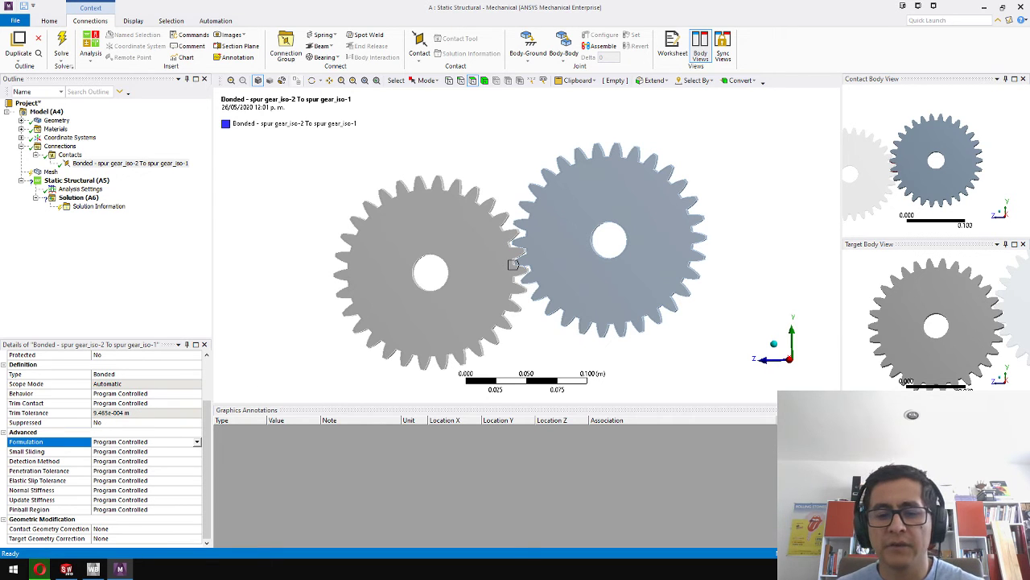
Switch to Mechanical_Intro_16.0_L05_Connections.pdf in Adobe Acrobat and read its contact slides from page 3 to page 6
key("super+e")
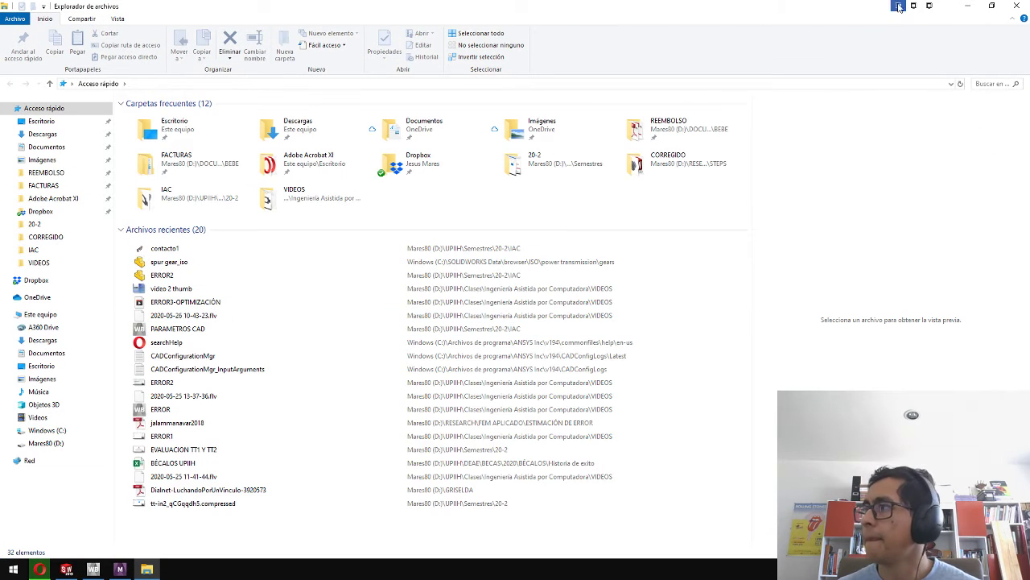
key("alt+F4")
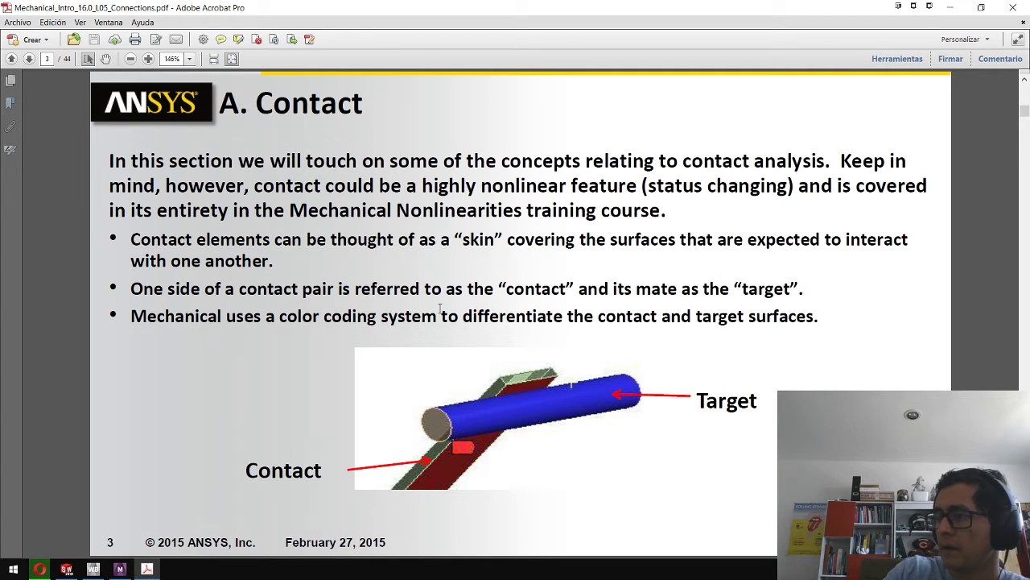
scroll(287, 345, "down", 1)
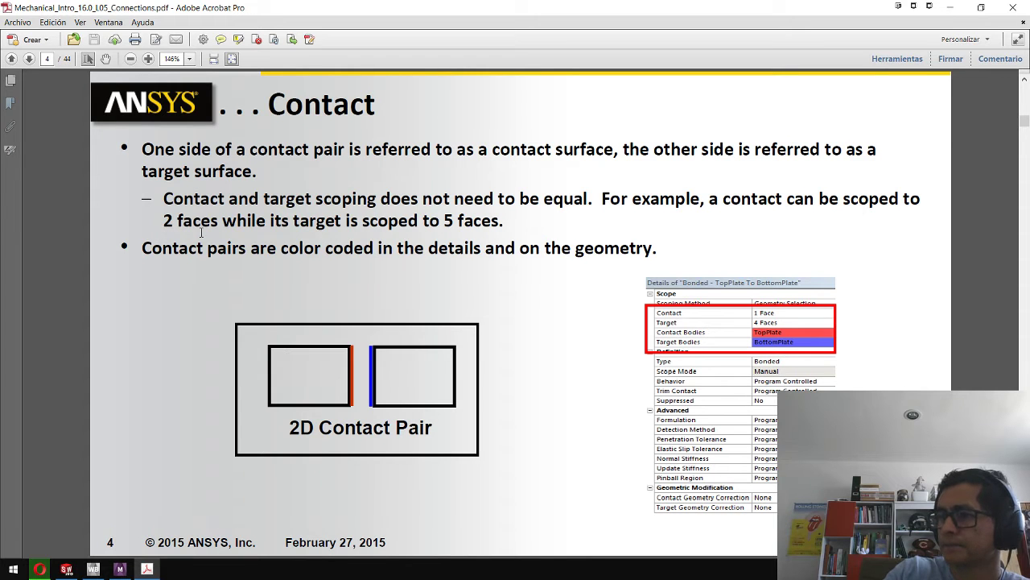
scroll(344, 263, "down", 1)
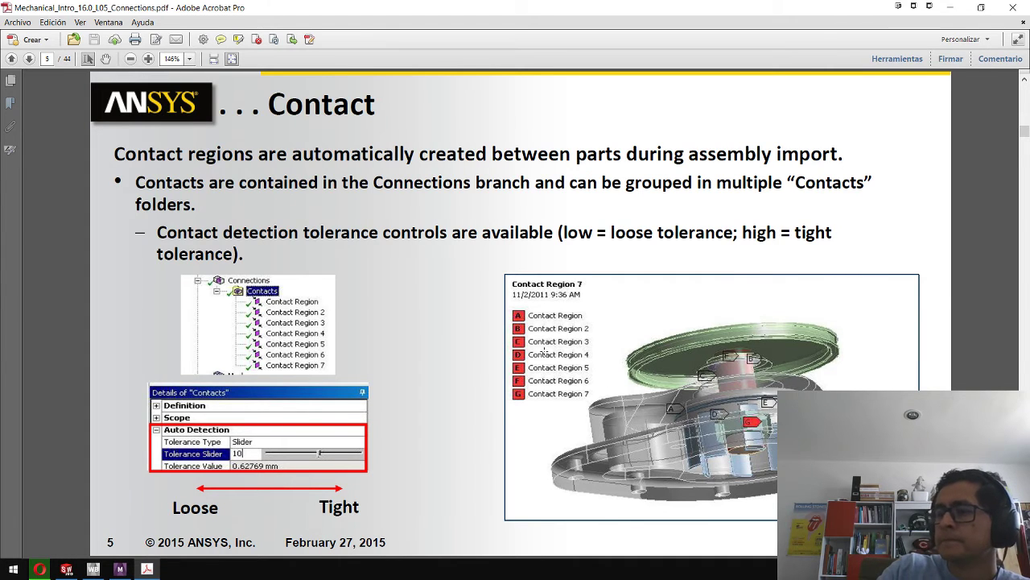
scroll(544, 352, "down", 1)
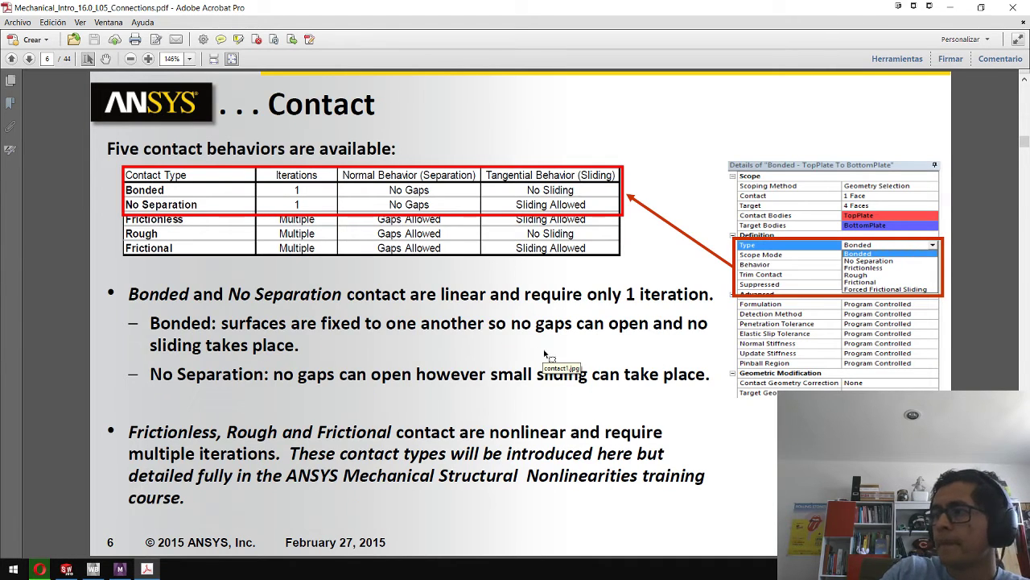
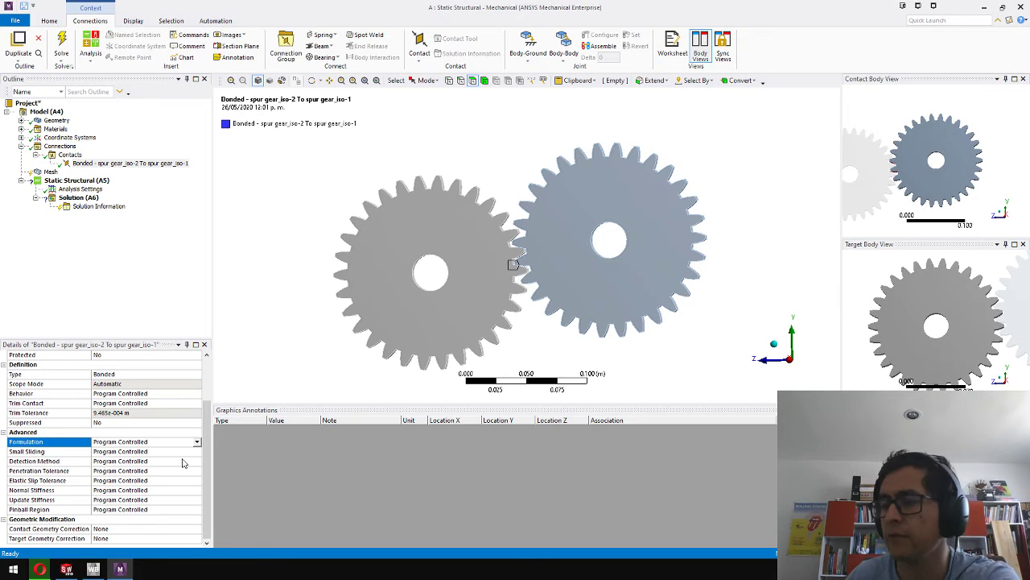
Return to ANSYS Mechanical and review the contact's Formulation options again, keeping Program Controlled
left_click(206, 436)
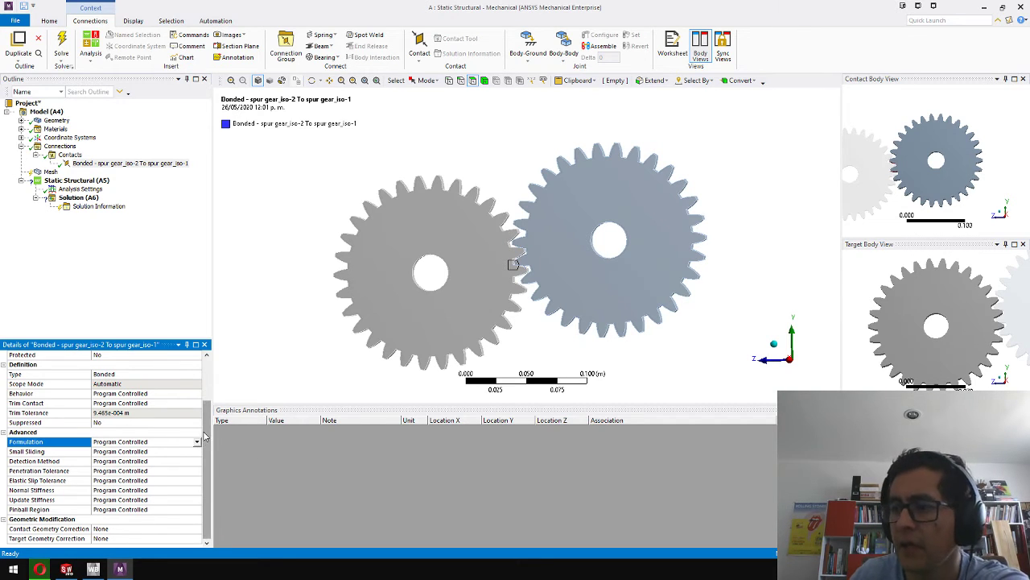
scroll(195, 464, "up", 2)
scroll(196, 466, "down", 2)
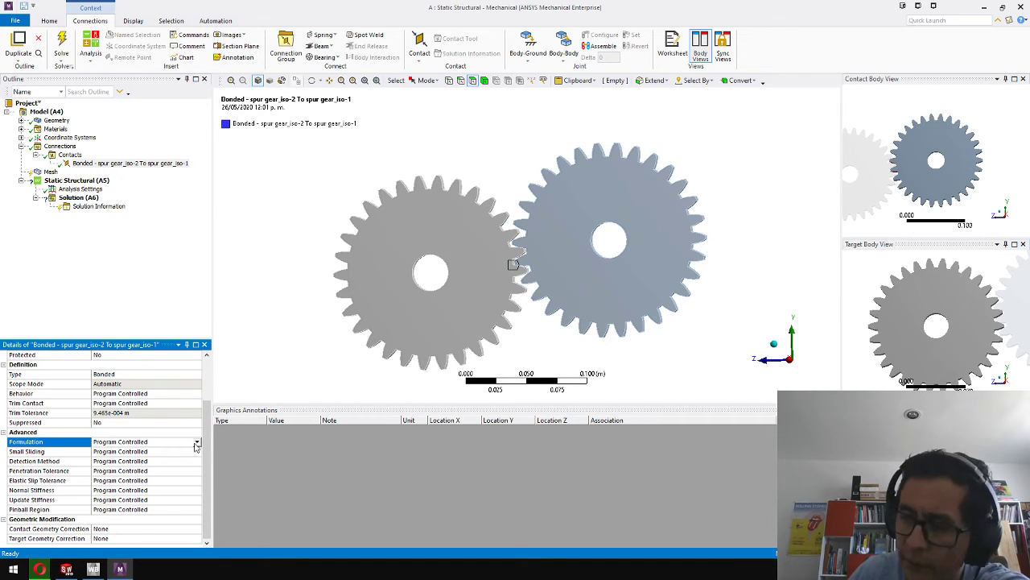
left_click(199, 451)
left_click(201, 442)
left_click(197, 442)
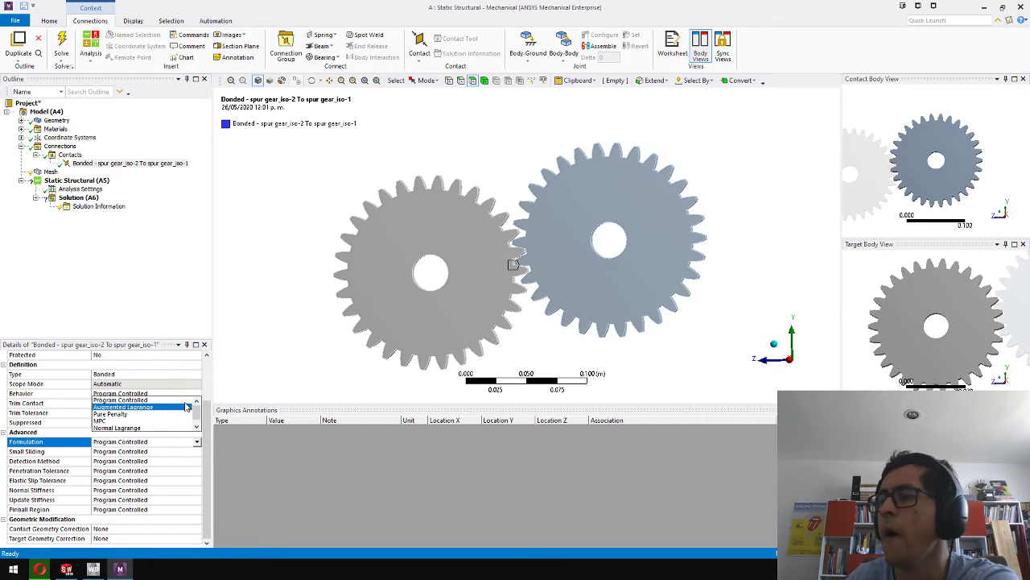
left_click(294, 312)
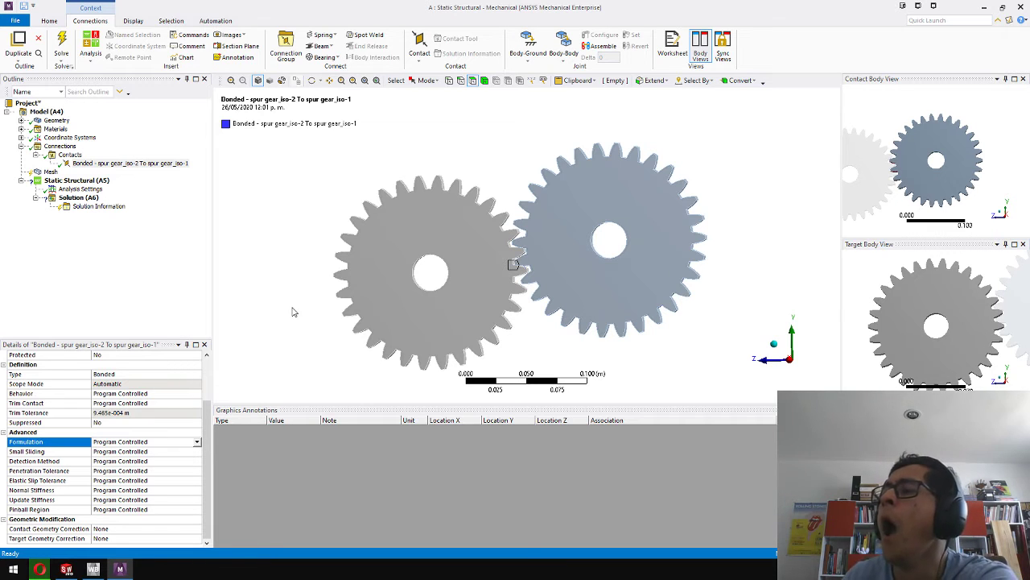
Generate the mesh of both gears with the default settings
left_click(50, 172)
right_click(46, 174)
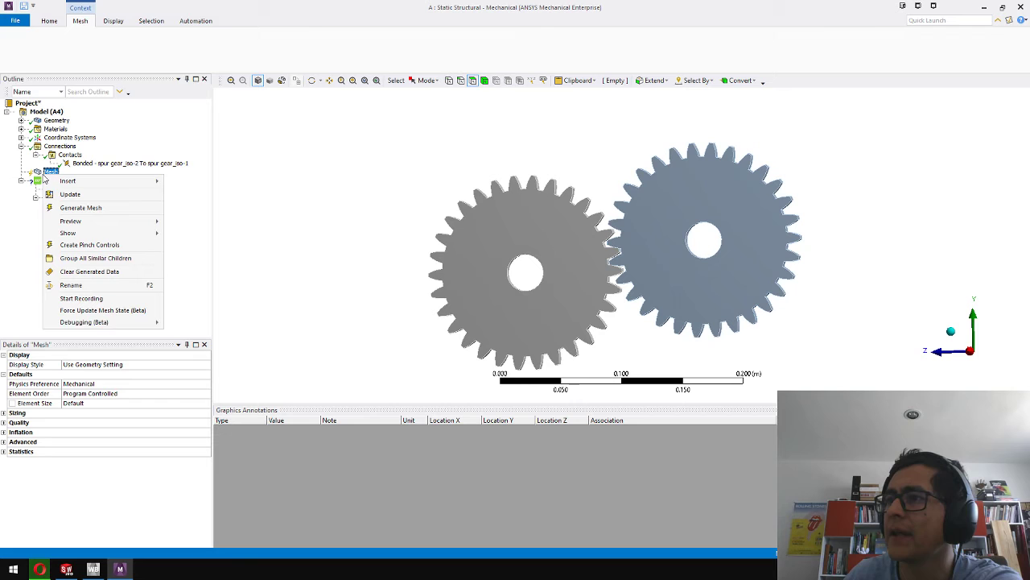
left_click(95, 209)
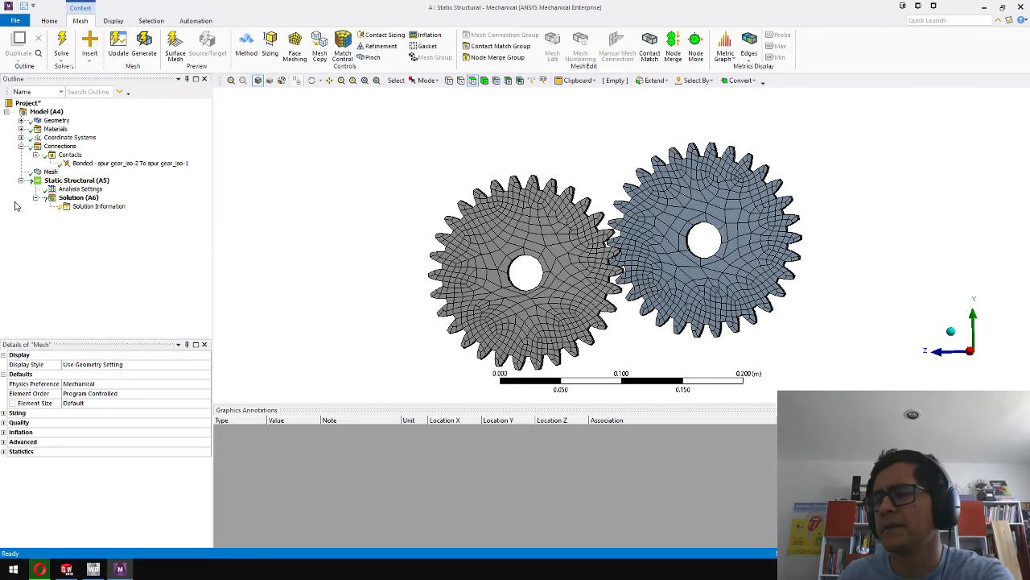
Set the mesh quality metric to Skewness and inspect the meshed gears
left_click(3, 422)
left_click(88, 470)
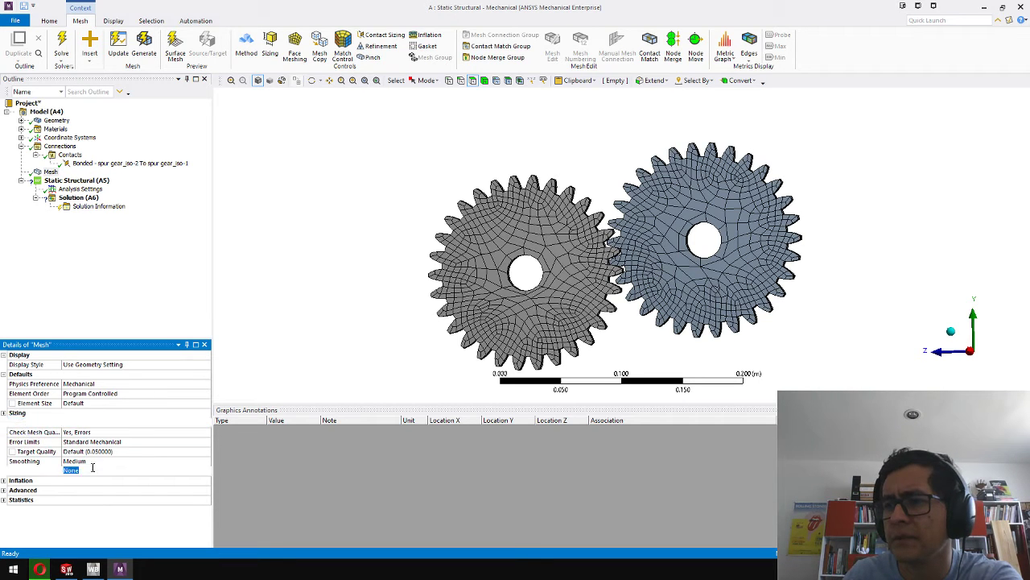
left_click(91, 470)
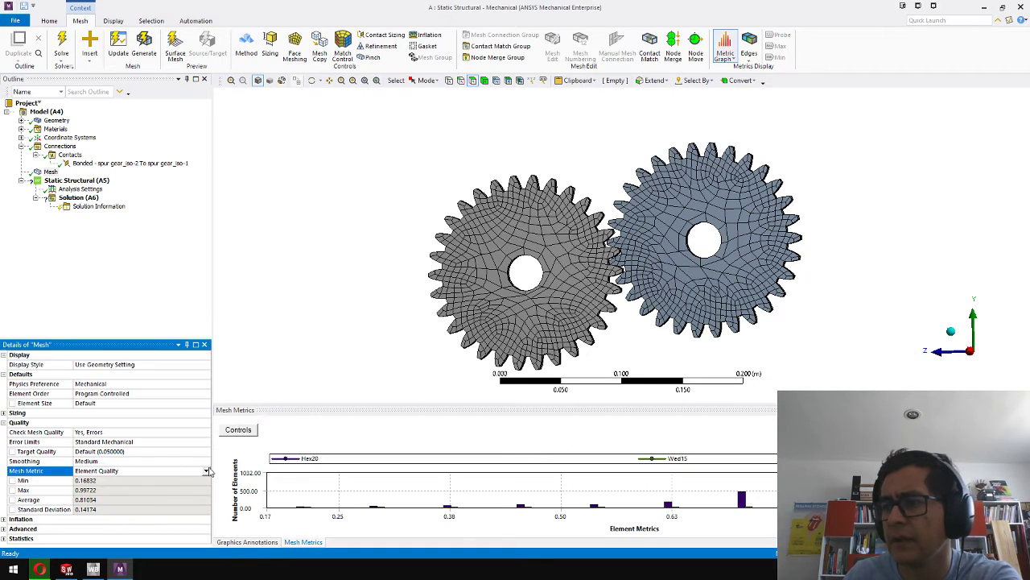
left_click(206, 470)
left_click(139, 450)
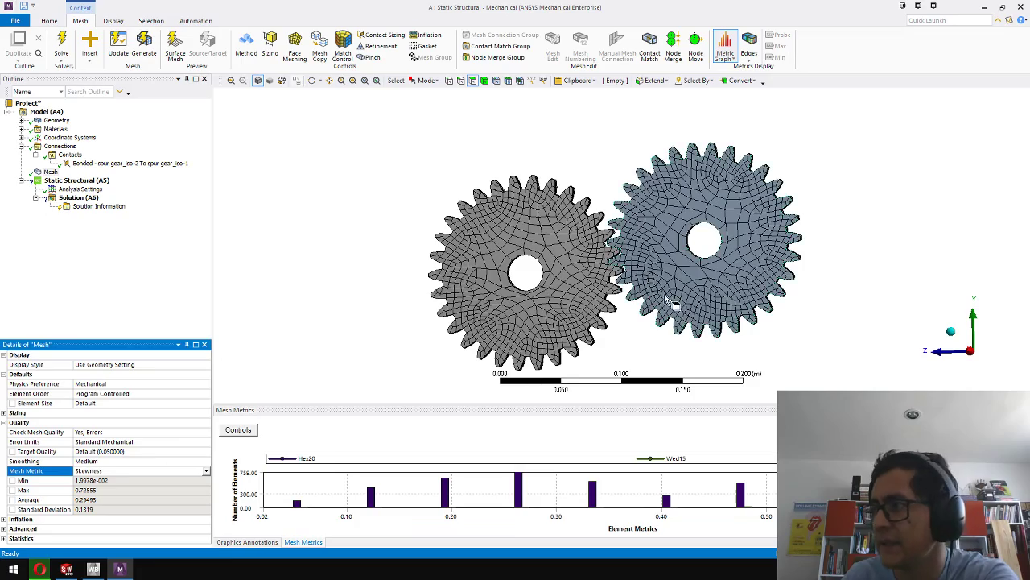
middle_click_drag(667, 301, 666, 294)
left_click(197, 285)
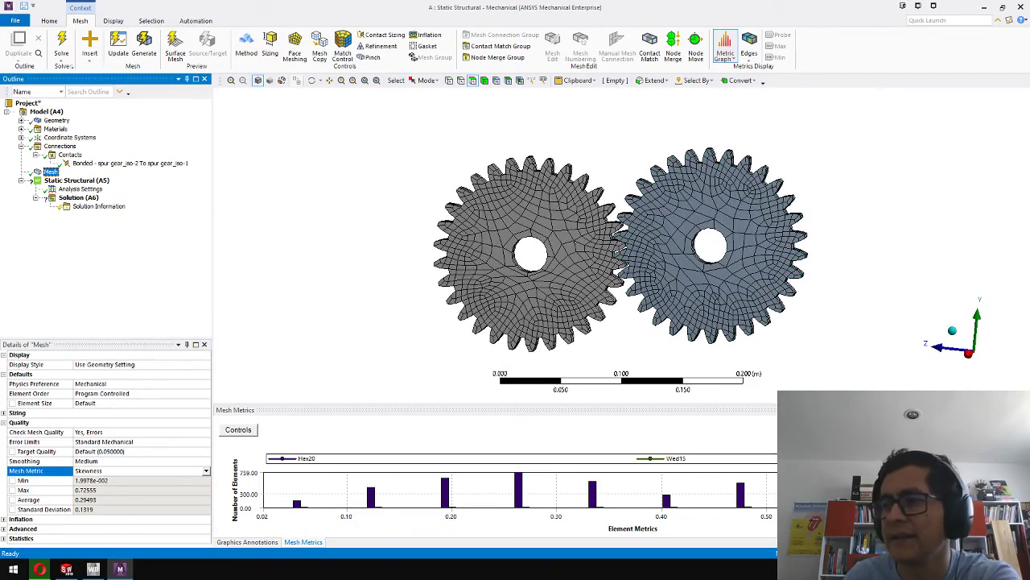
left_click(5, 422)
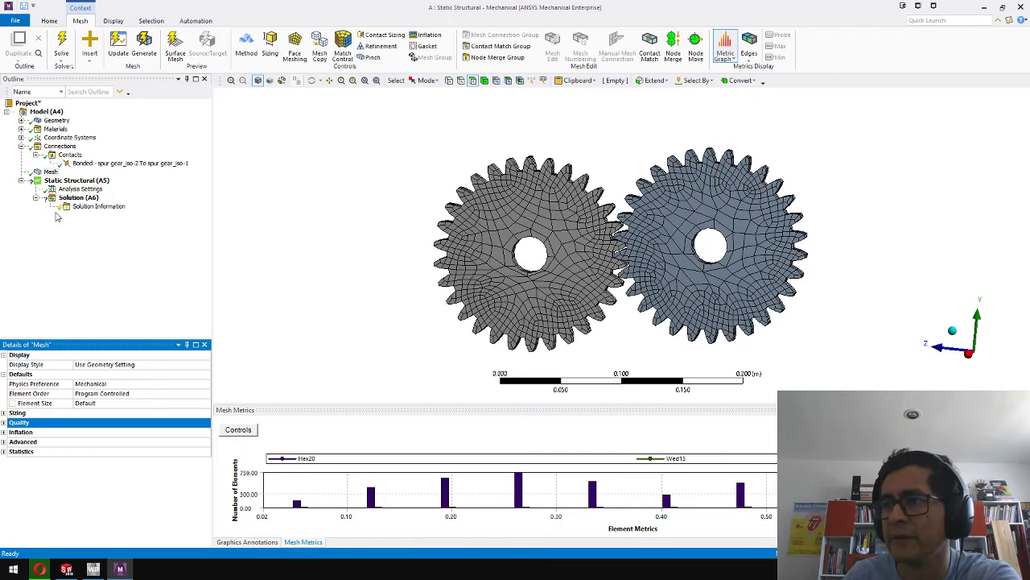
Add a Fixed Support to the static structural analysis on the bore face of the blue gear
left_click(60, 184)
right_click(61, 182)
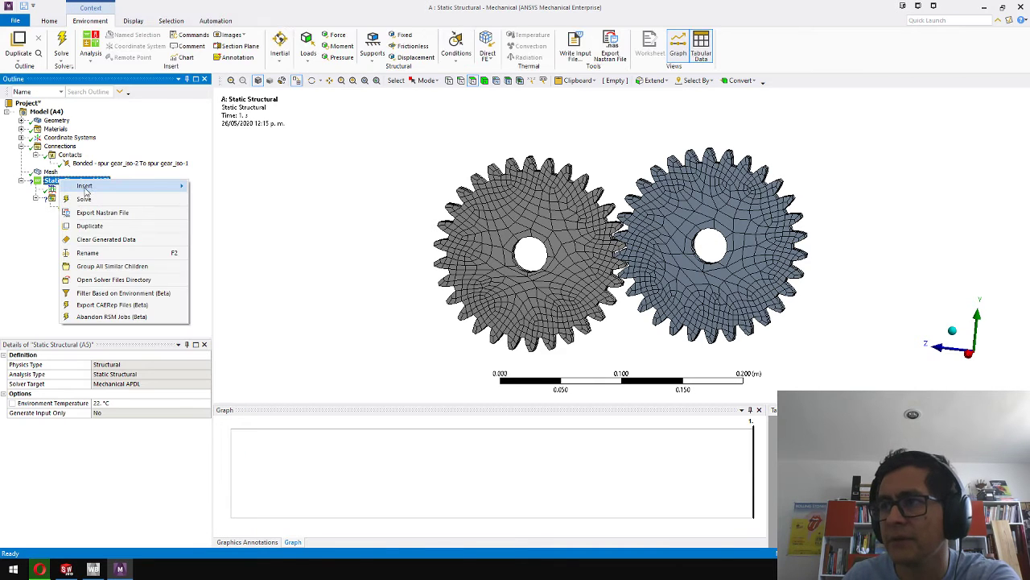
mouse_move(85, 189)
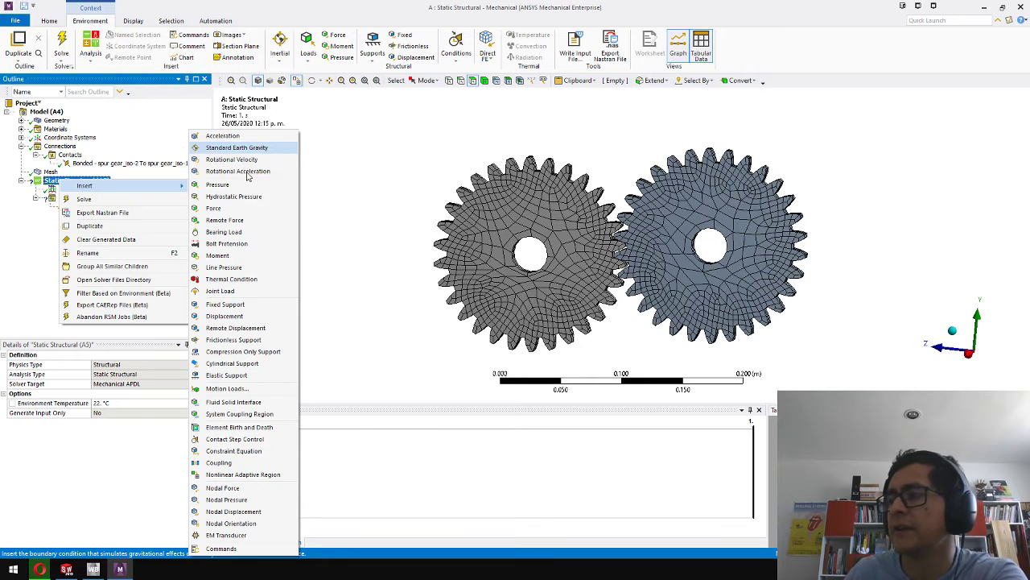
left_click(244, 306)
middle_click_drag(715, 243, 703, 263)
left_click(702, 264)
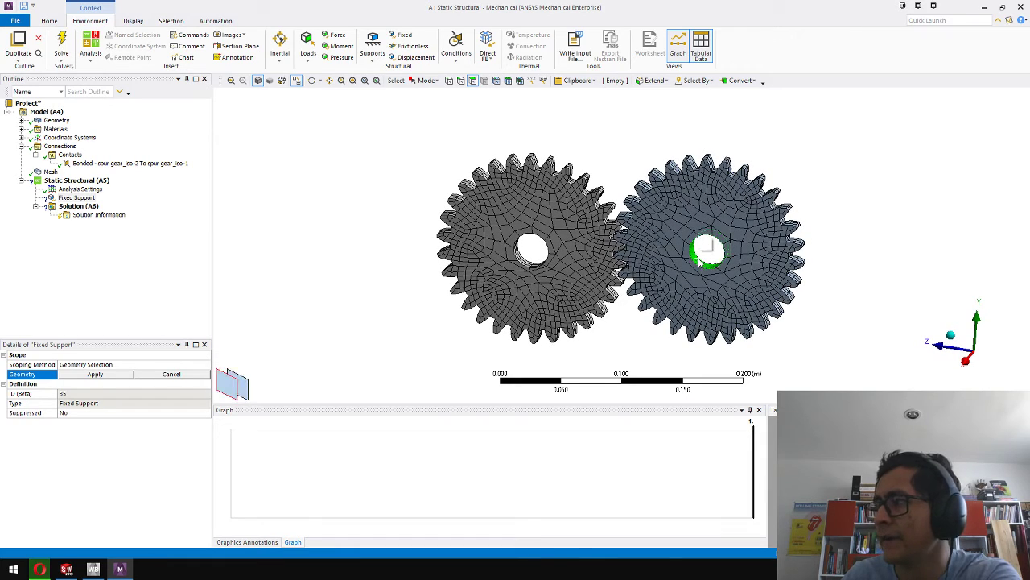
left_click(65, 377)
Turn off the mesh display on the gears and inspect the fixed bore
middle_click_drag(593, 290, 616, 314)
left_click(297, 81)
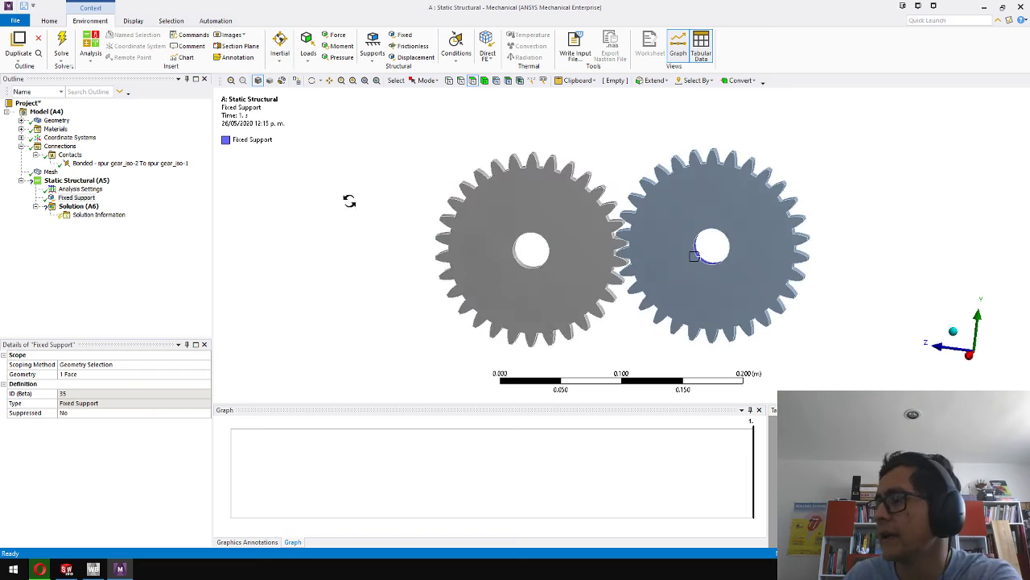
mouse_move(346, 201)
middle_mouse_down()
mouse_move(334, 214)
mouse_move(352, 215)
middle_mouse_up()
scroll(808, 275, "up", 1)
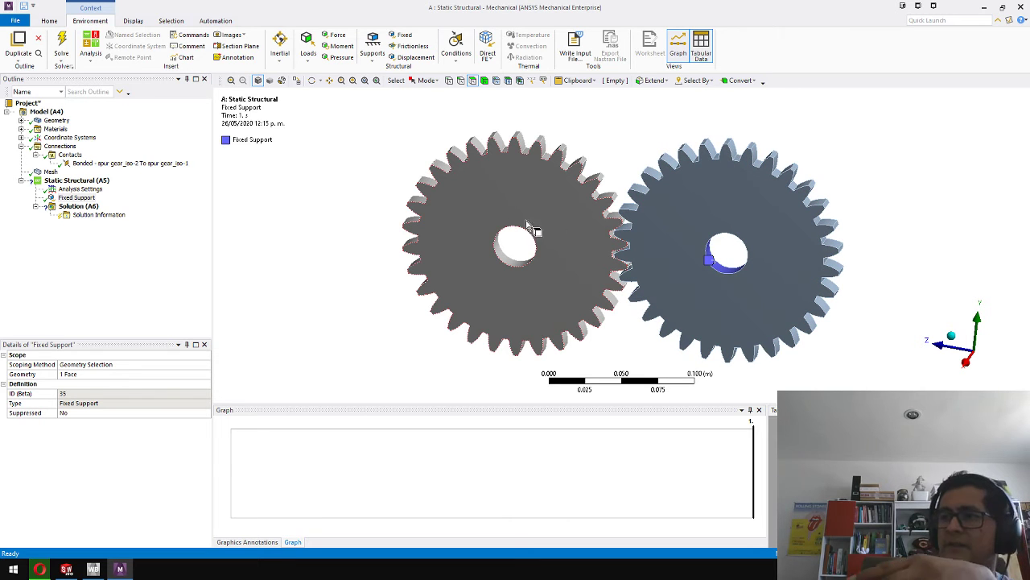
Add a Frictionless Support on the bore face of the grey gear
right_click(90, 181)
mouse_move(134, 188)
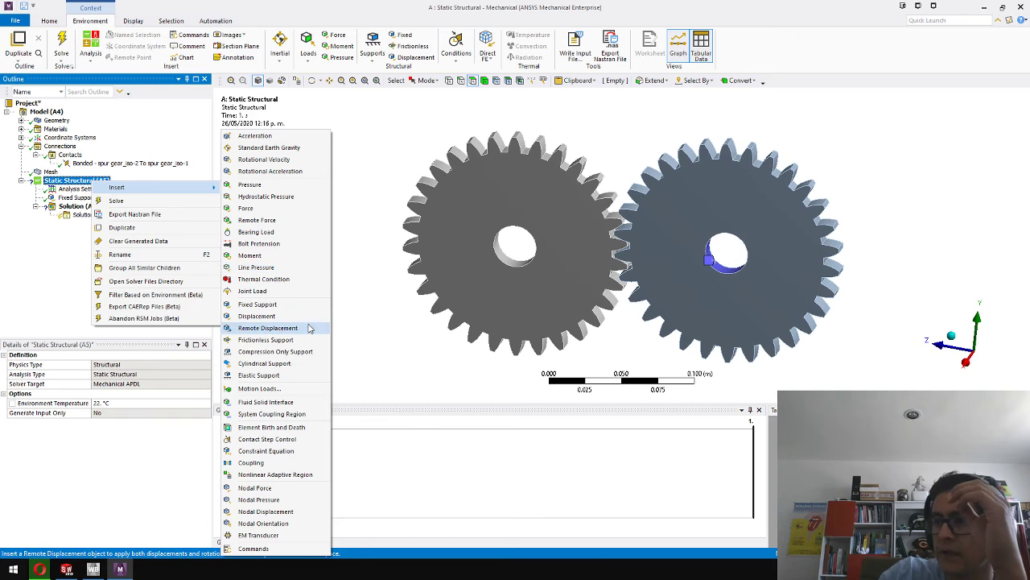
left_click(266, 340)
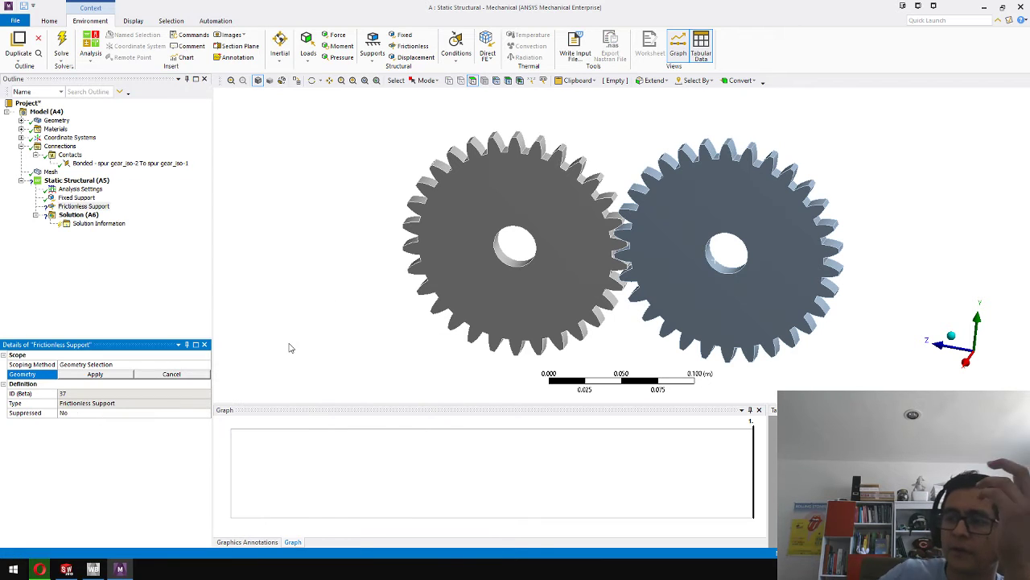
left_click(512, 264)
left_click(96, 375)
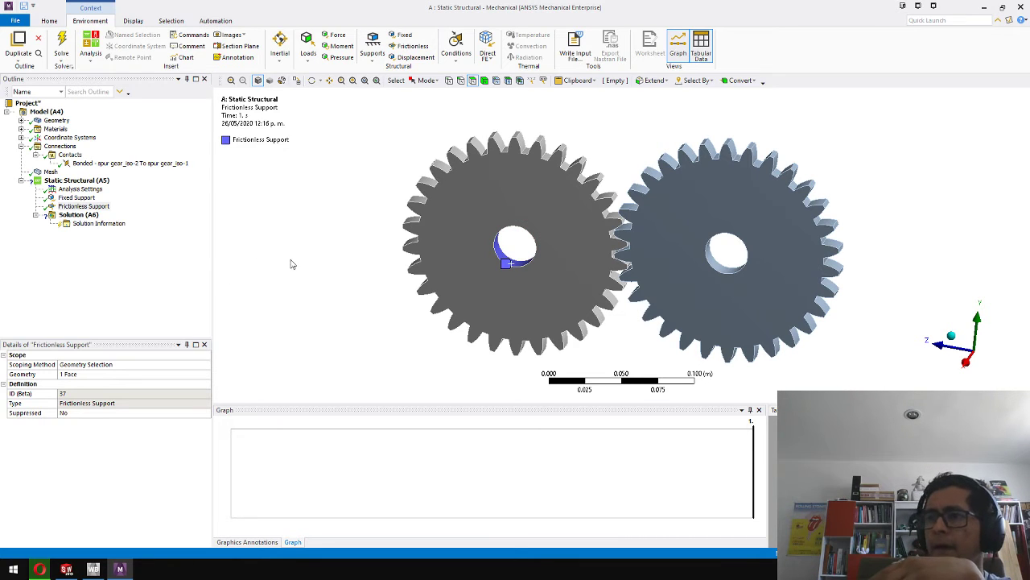
Add a Moment load scoped to the bore face of the grey gear
left_click(81, 180)
right_click(76, 183)
mouse_move(161, 192)
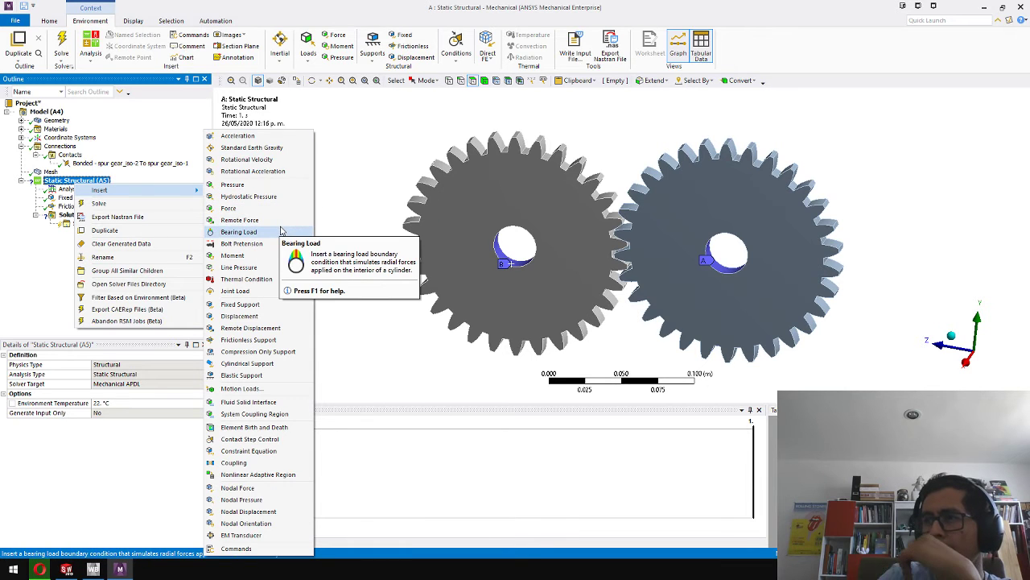
left_click(233, 256)
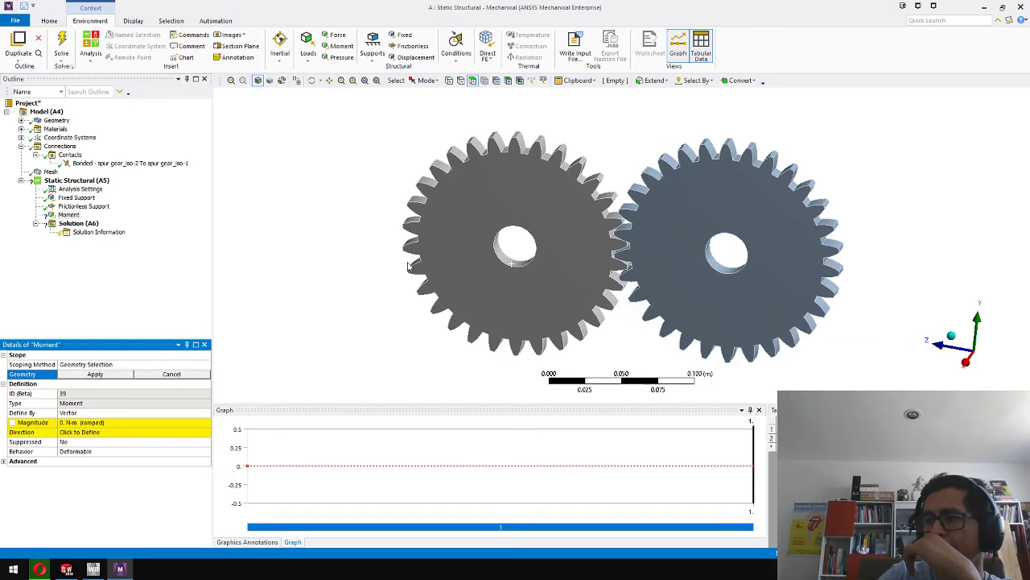
left_click(508, 252)
left_click(135, 374)
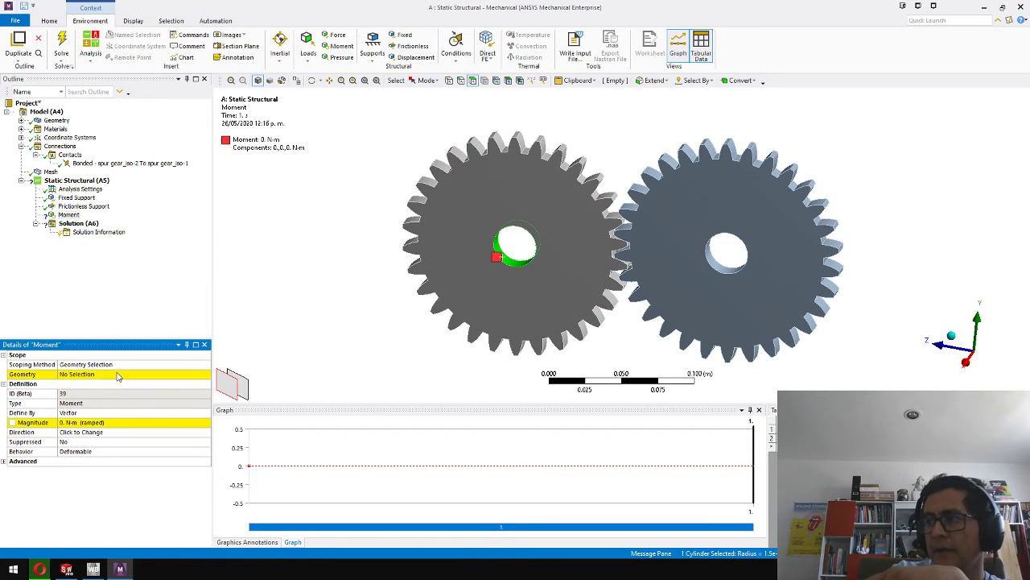
Set the moment's magnitude to 5 N·m and check its direction of rotation on the grey gear
left_click(97, 422)
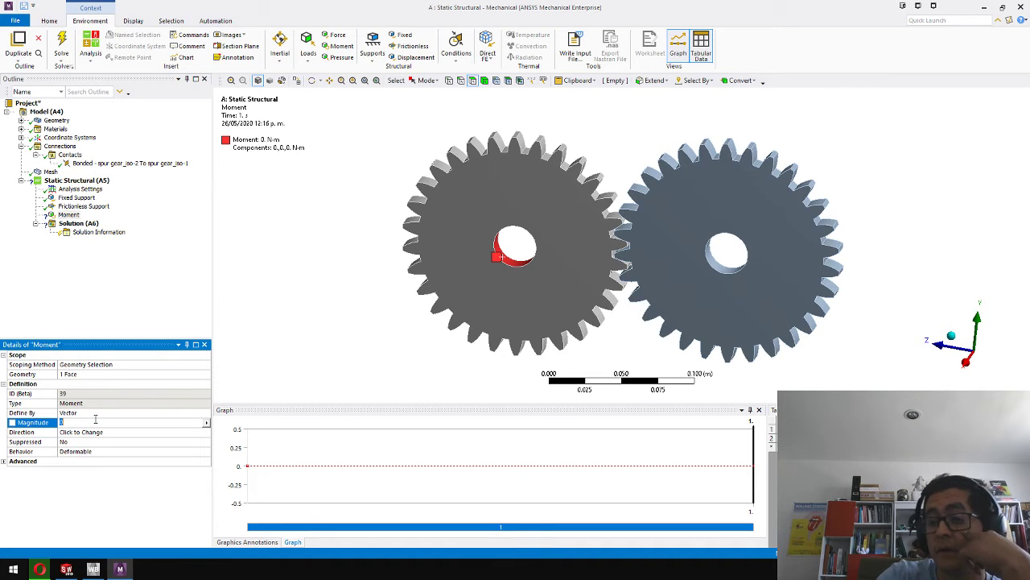
type("5")
key("Return")
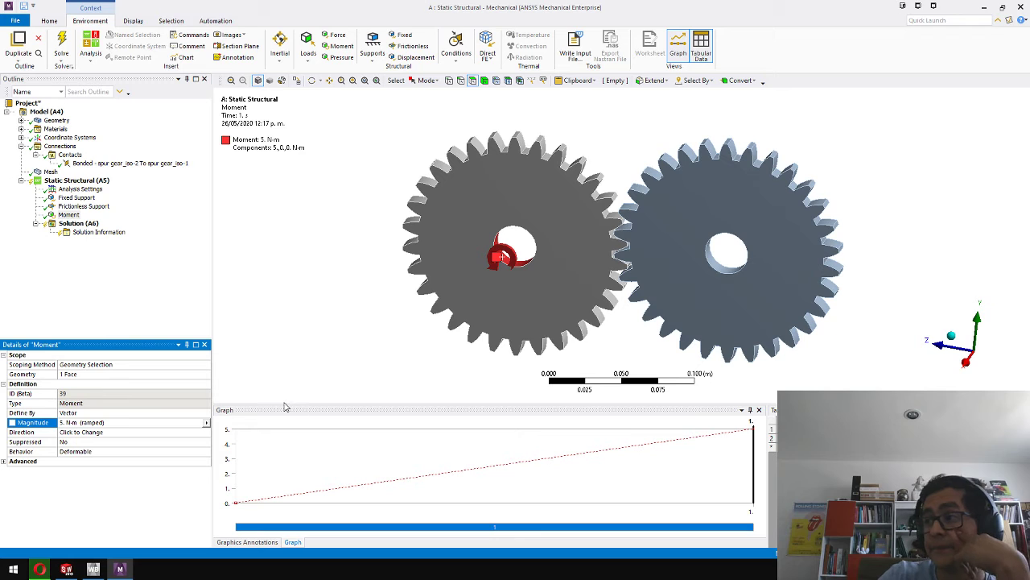
middle_click_drag(378, 383, 578, 371)
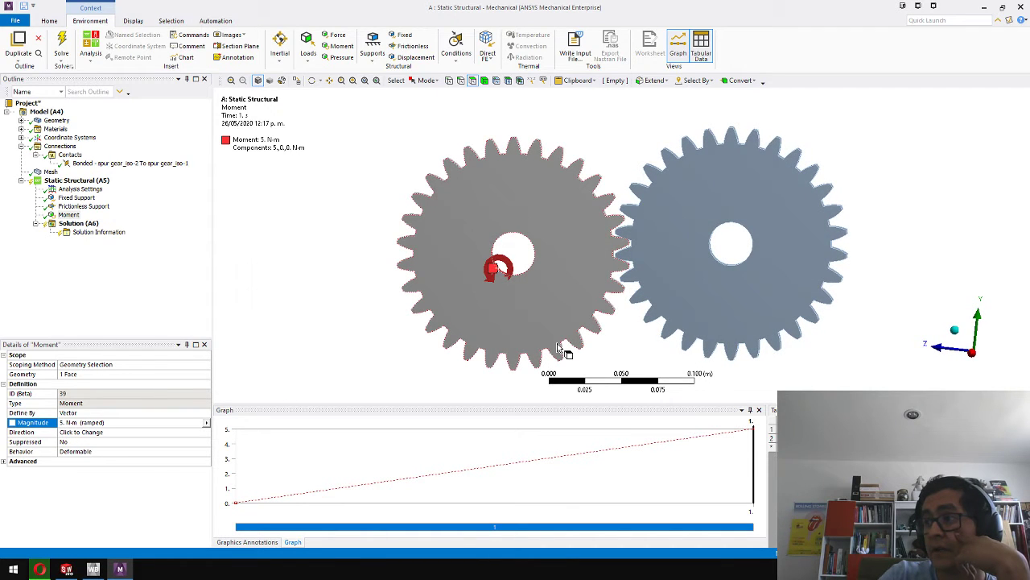
middle_click_drag(299, 287, 308, 327)
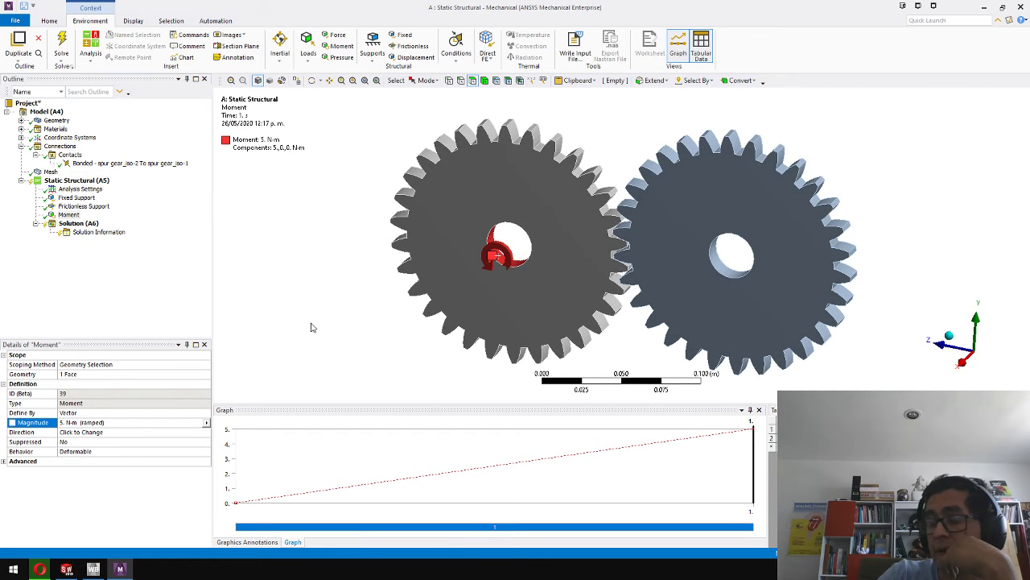
Solve the static structural analysis
right_click(91, 224)
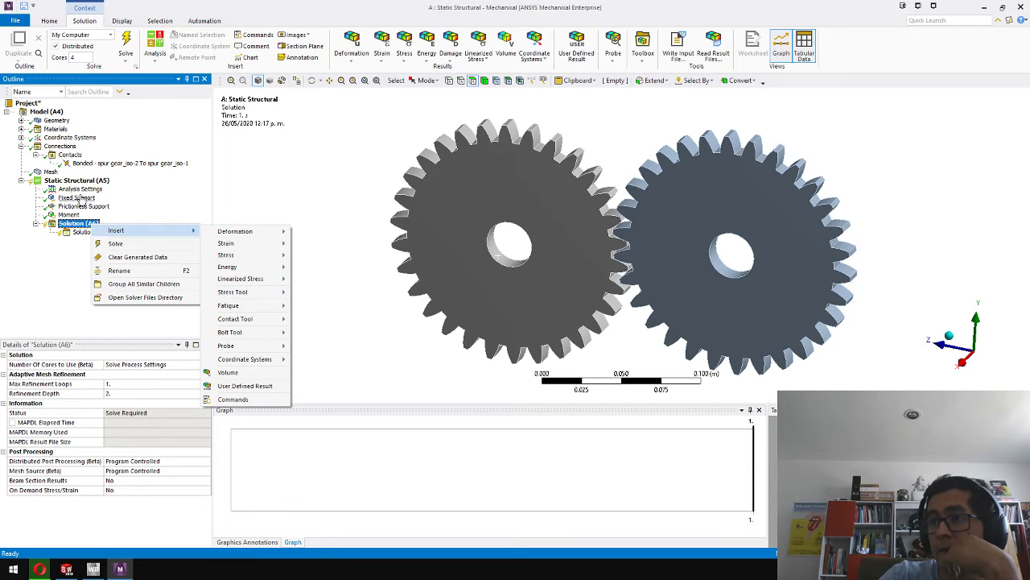
right_click(74, 182)
left_click(111, 206)
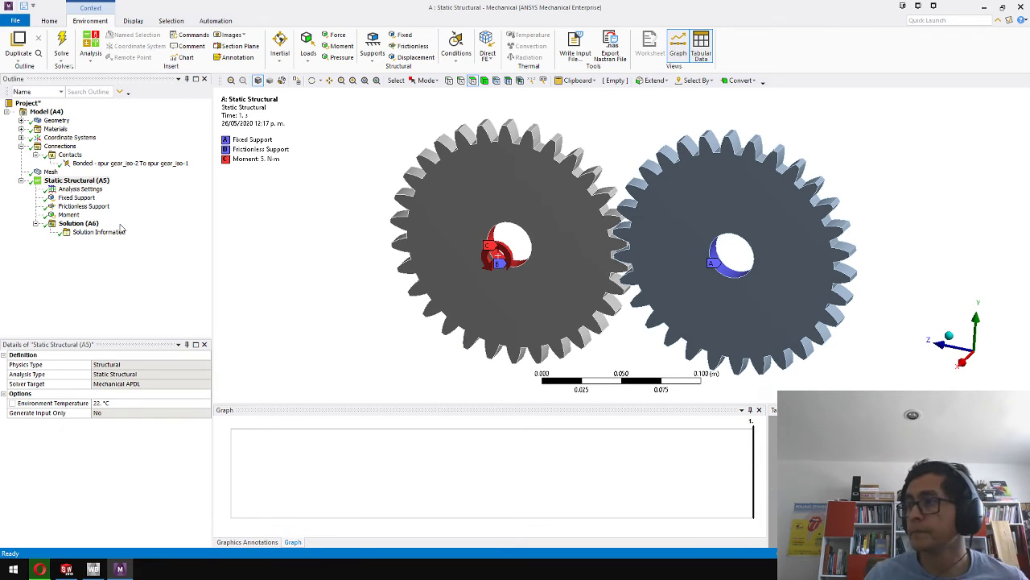
Add Equivalent (von-Mises) Stress and Total Deformation results for all bodies to the solution
right_click(78, 223)
mouse_move(98, 232)
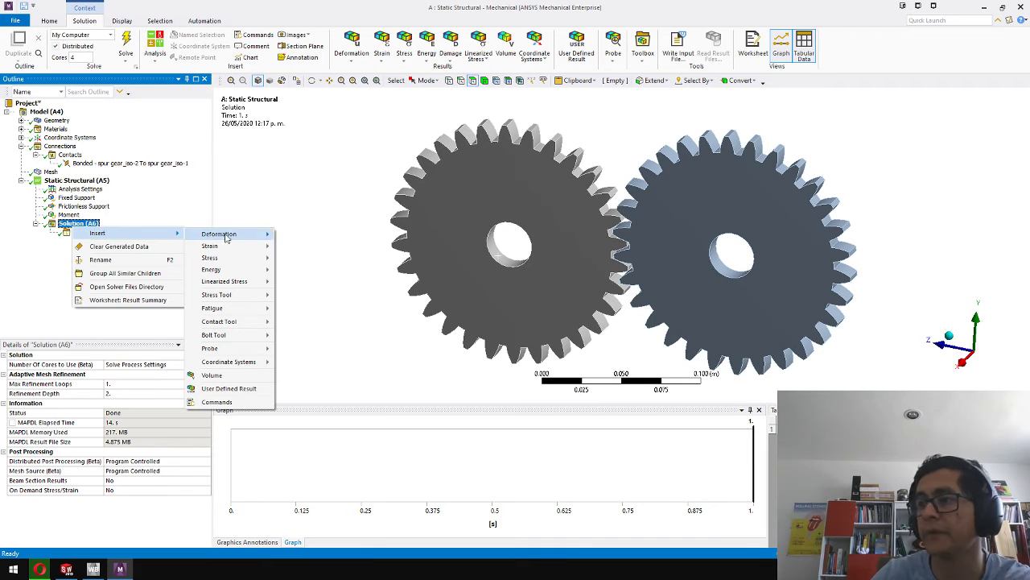
mouse_move(239, 256)
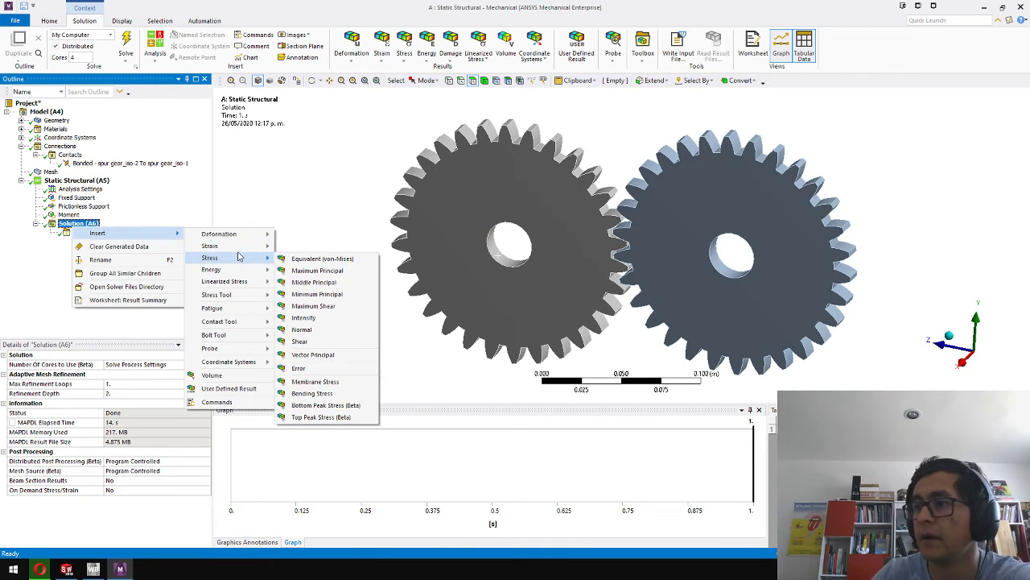
left_click(314, 258)
right_click(91, 223)
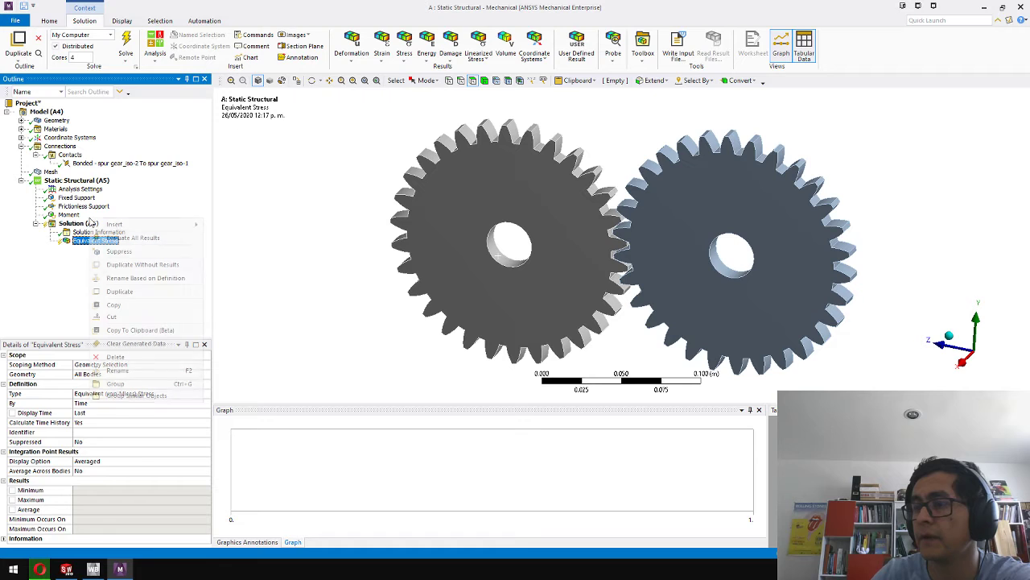
right_click(82, 224)
mouse_move(158, 229)
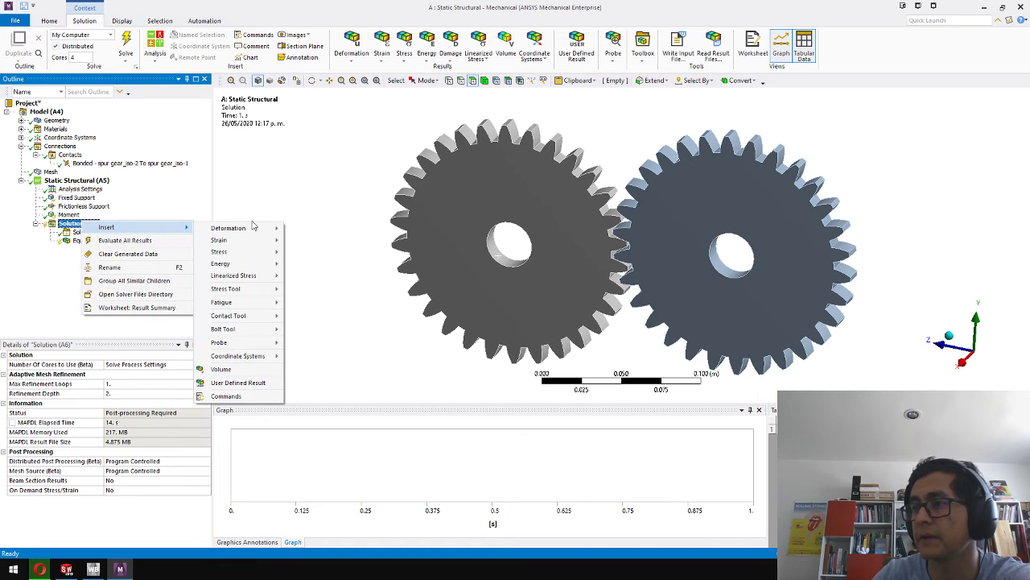
mouse_move(252, 228)
left_click(304, 229)
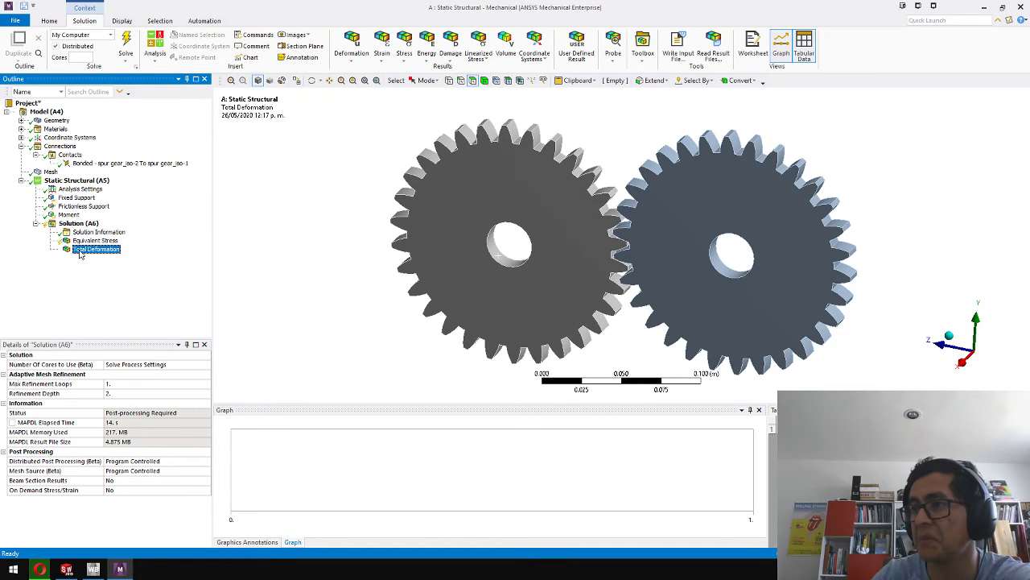
Add an Equivalent (von-Mises) elastic strain result and a structural Error result to the solution
right_click(69, 225)
mouse_move(169, 231)
mouse_move(259, 244)
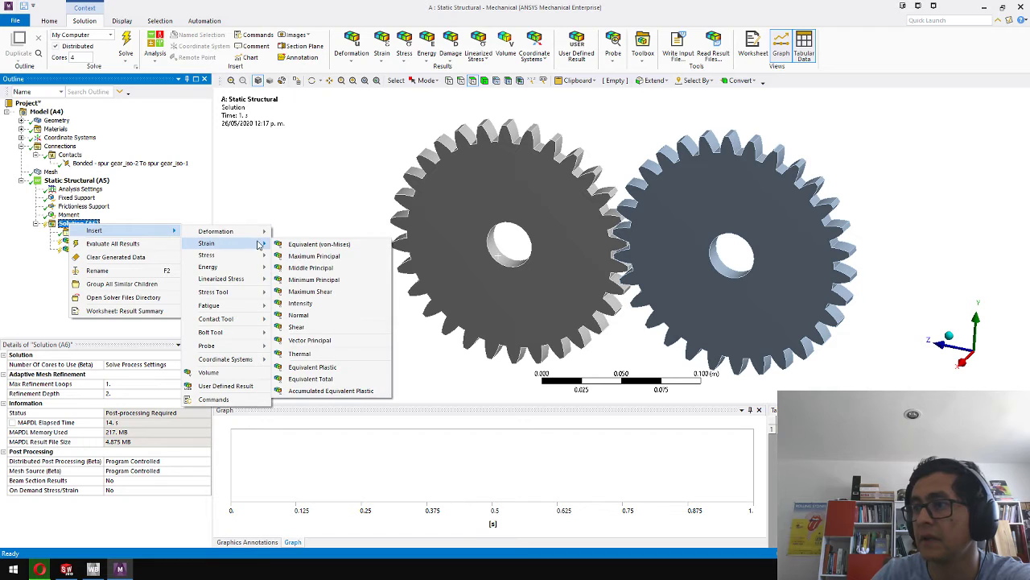
left_click(316, 244)
right_click(85, 228)
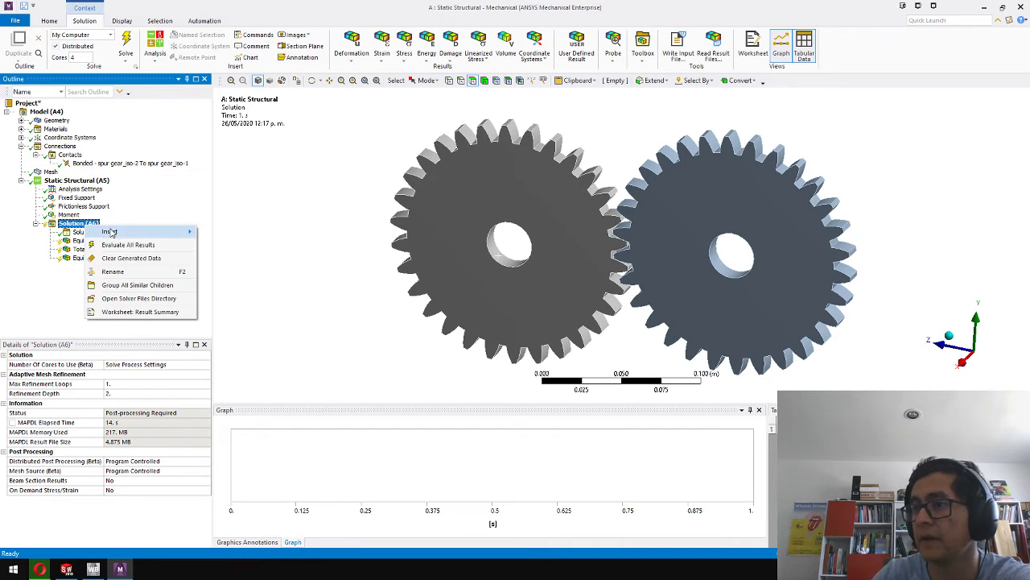
mouse_move(161, 231)
mouse_move(284, 294)
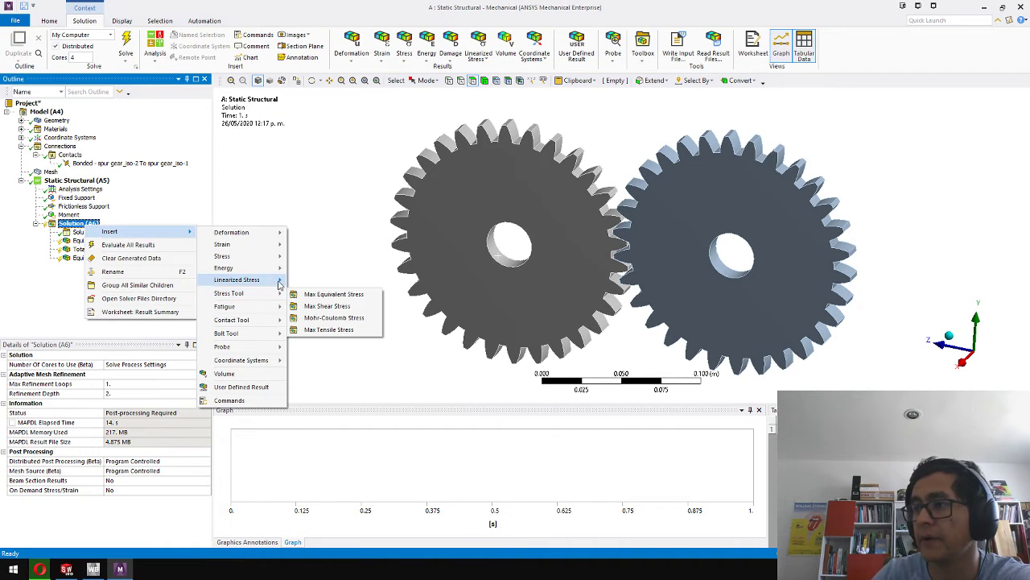
mouse_move(276, 259)
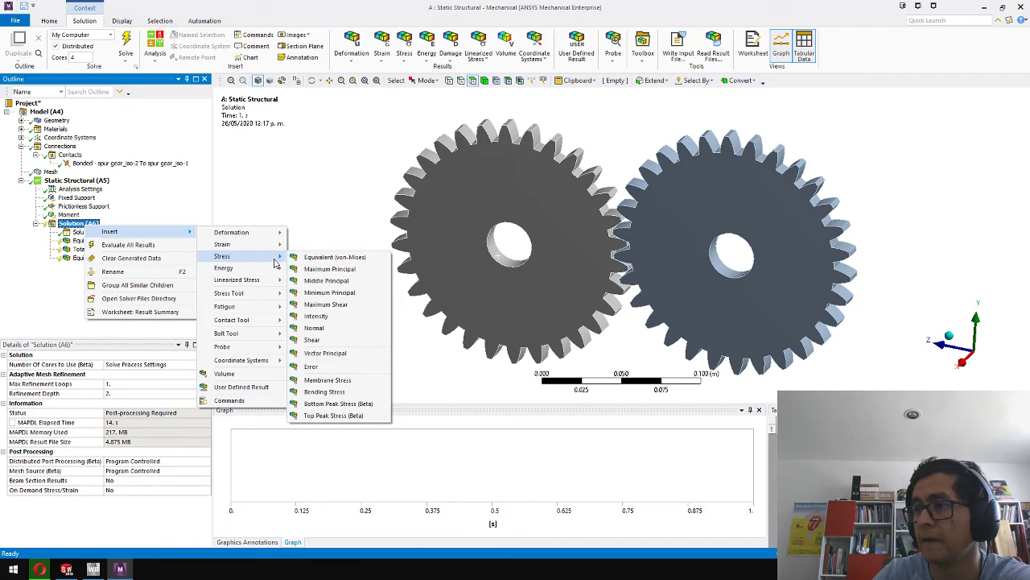
left_click(311, 366)
Add a Strain Energy result to the solution and evaluate all results
right_click(83, 224)
mouse_move(133, 233)
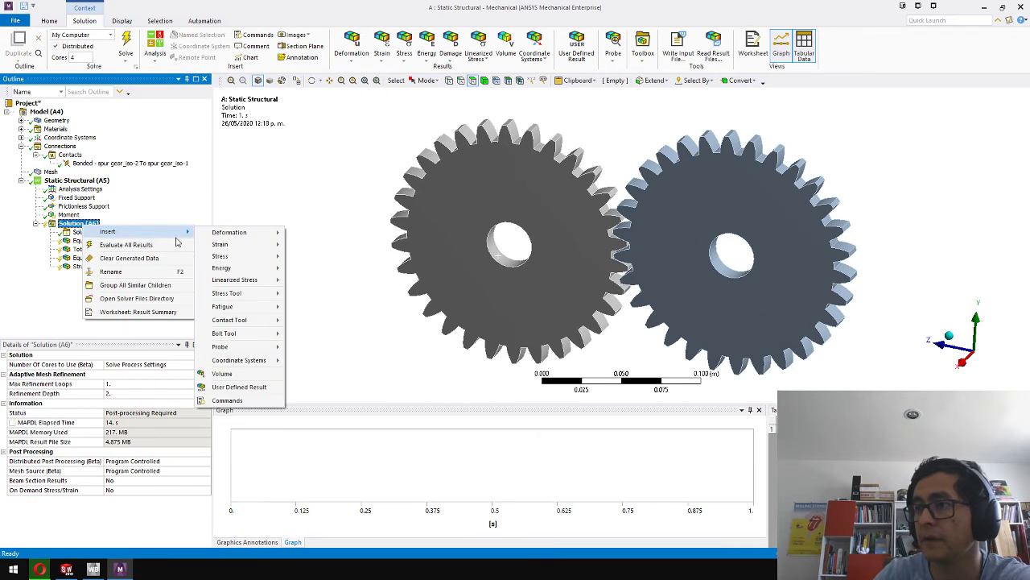
left_click(291, 272)
left_click(96, 248)
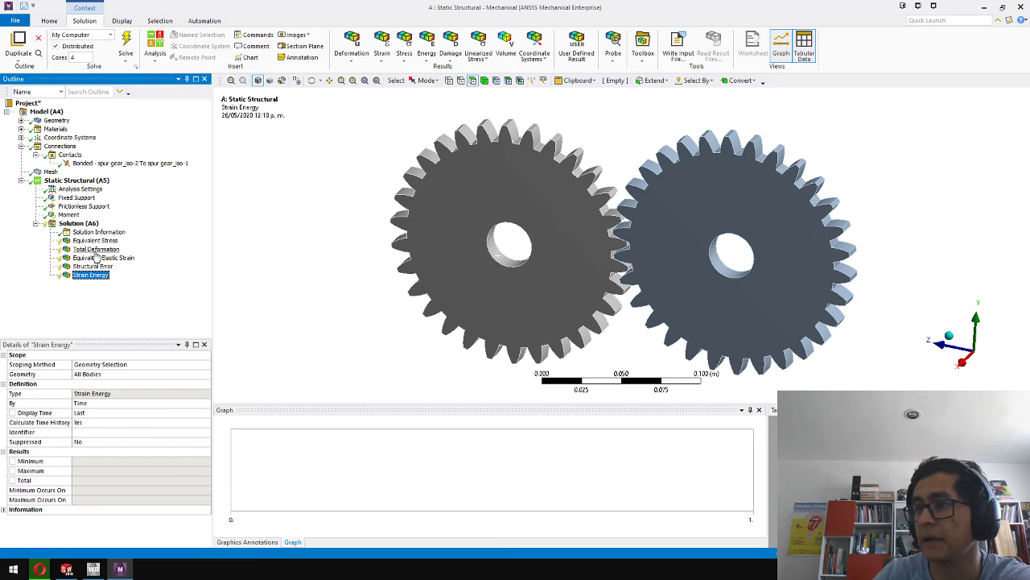
right_click(97, 249)
left_click(146, 271)
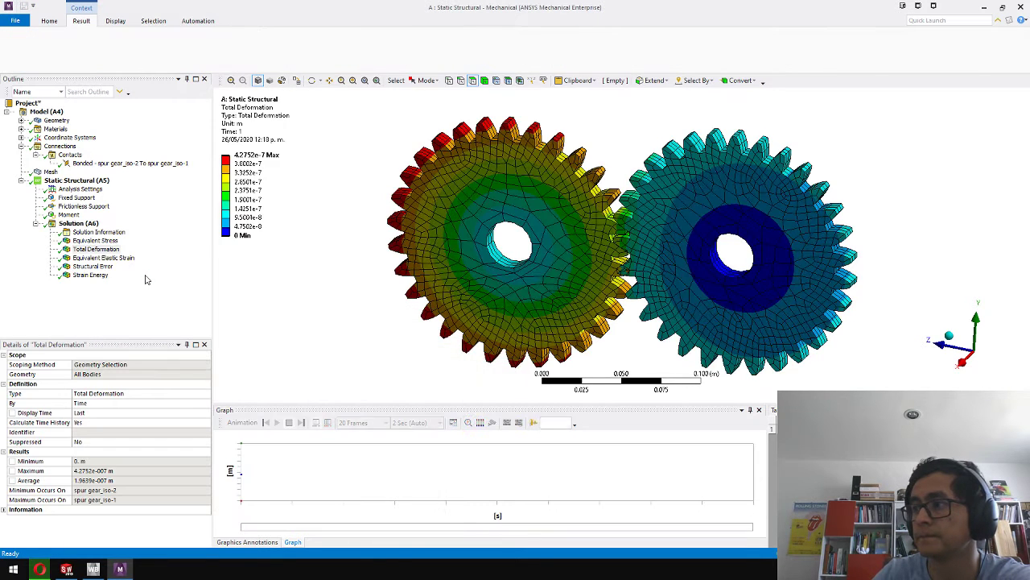
Display the Total Deformation contours of both gears, play the deformation animation and stop it
left_click_drag(368, 288, 406, 272)
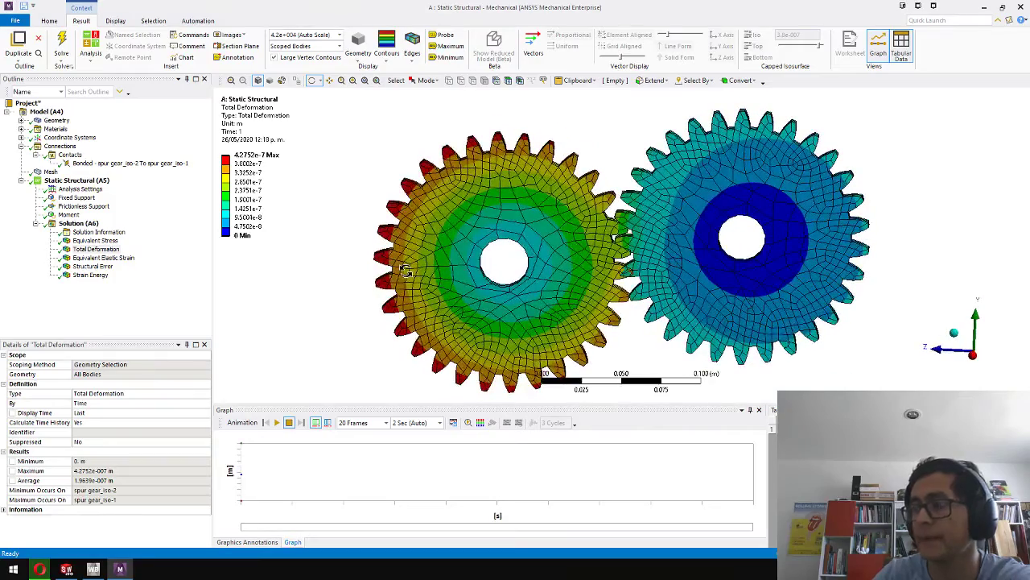
left_click(96, 249)
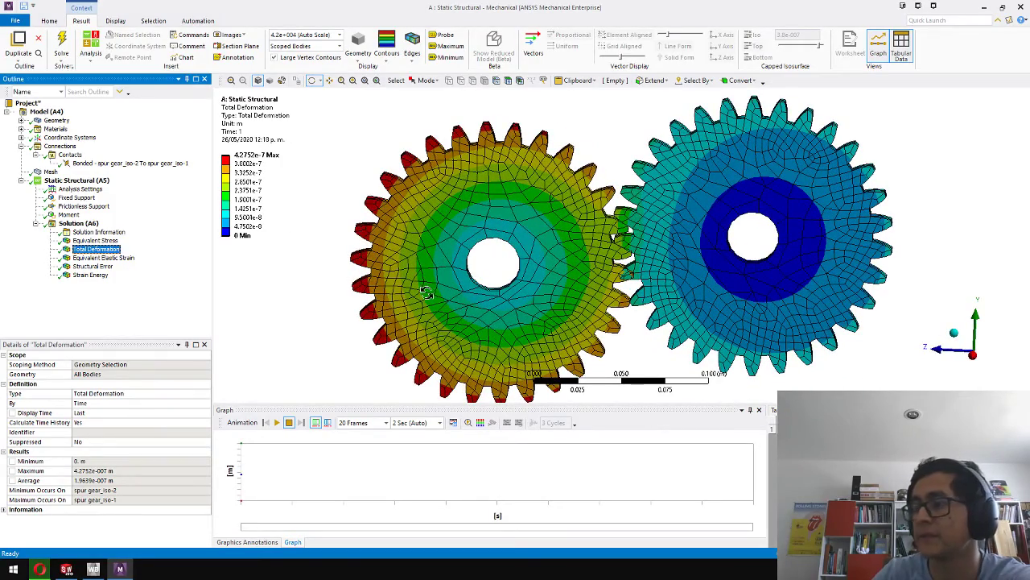
left_click(278, 424)
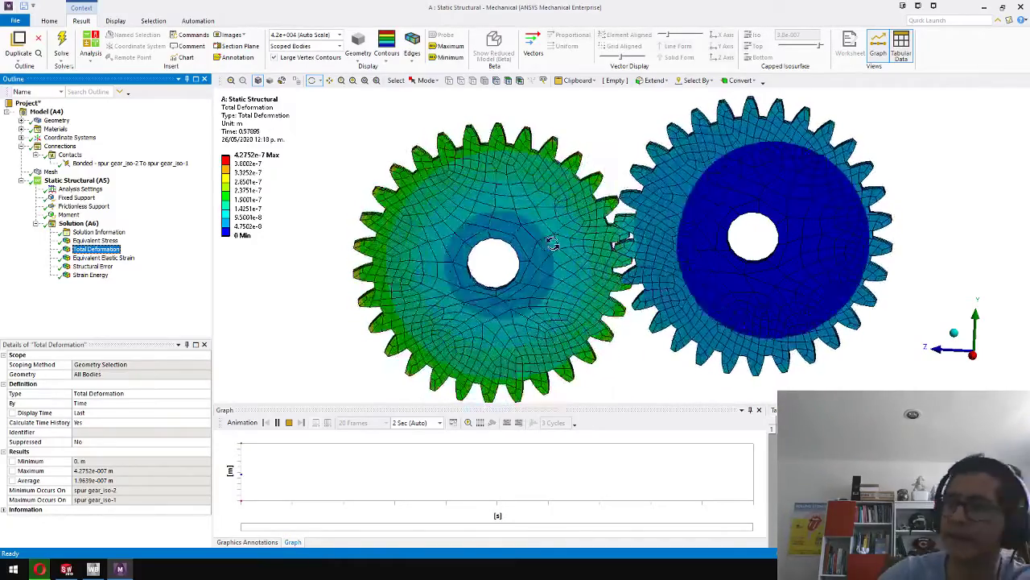
left_click(289, 424)
Examine the Equivalent Stress contours up close at the meshing teeth and around both bores
left_click(95, 240)
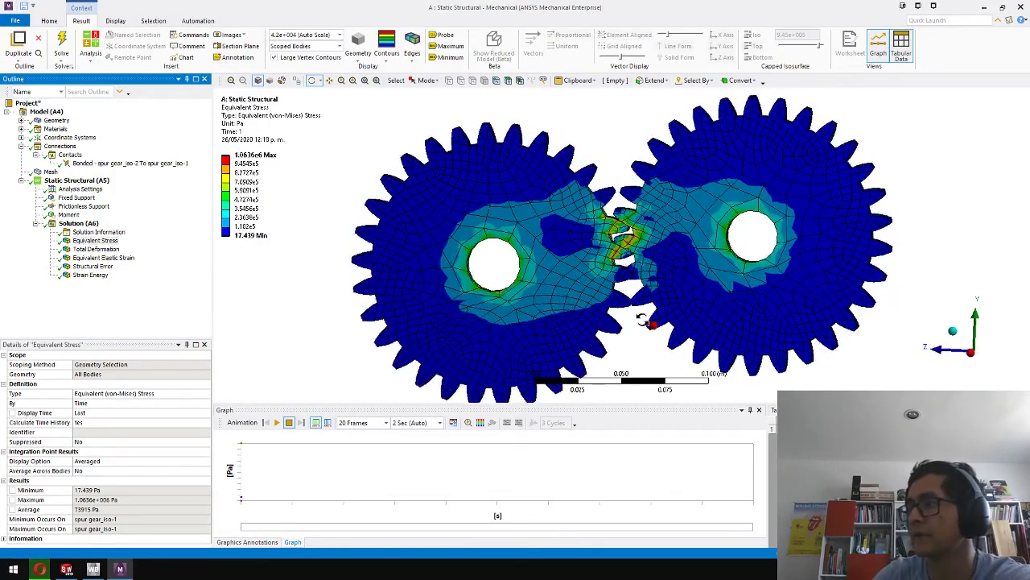
scroll(648, 251, "up", 8)
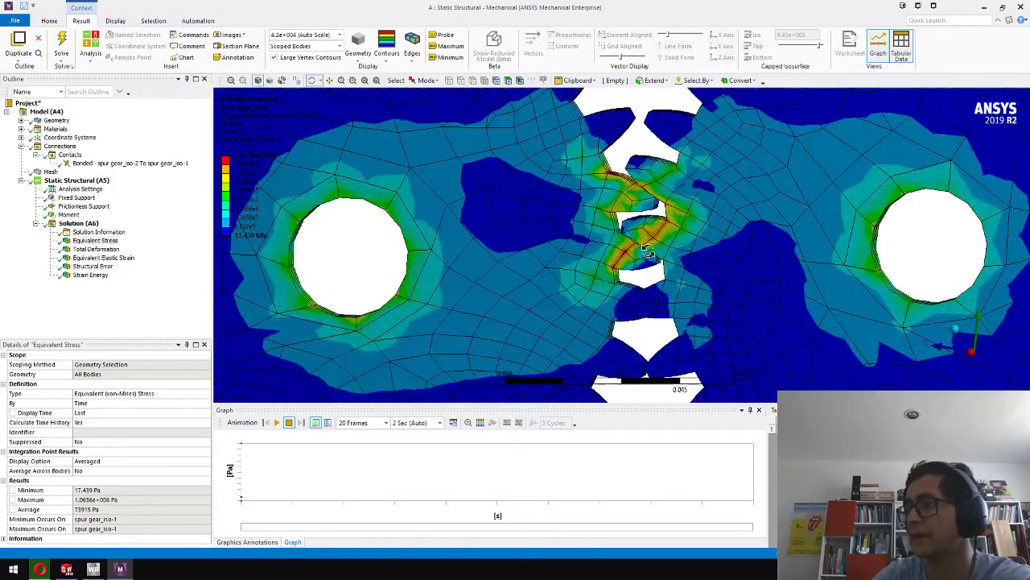
scroll(648, 251, "up", 4)
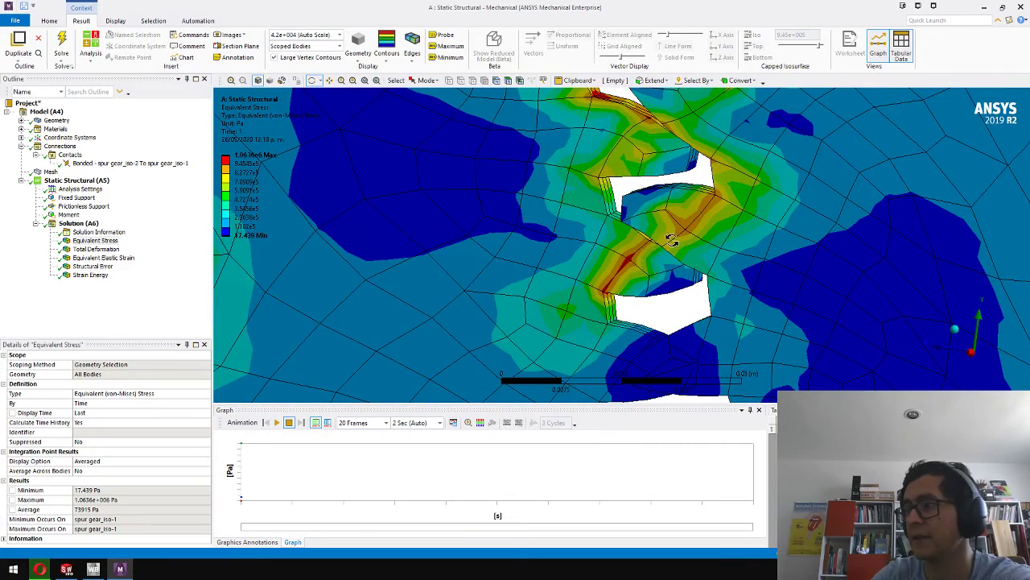
scroll(637, 256, "up", 5)
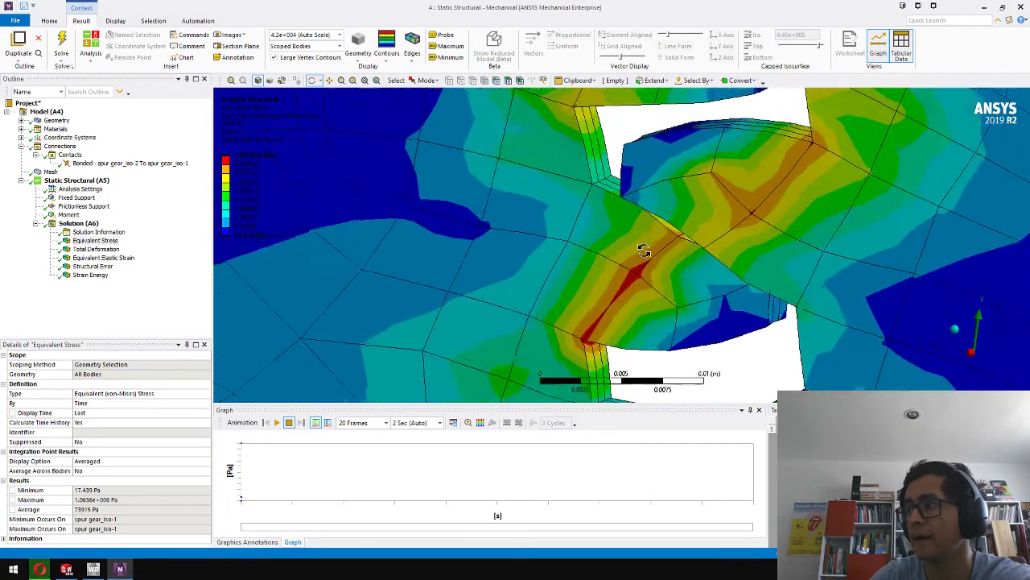
scroll(662, 256, "down", 5)
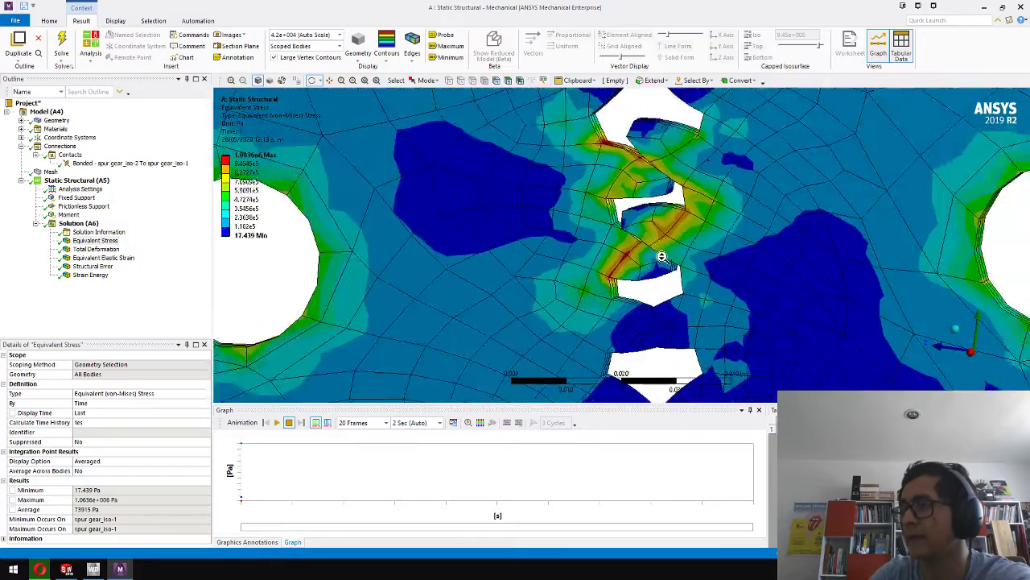
scroll(662, 256, "down", 8)
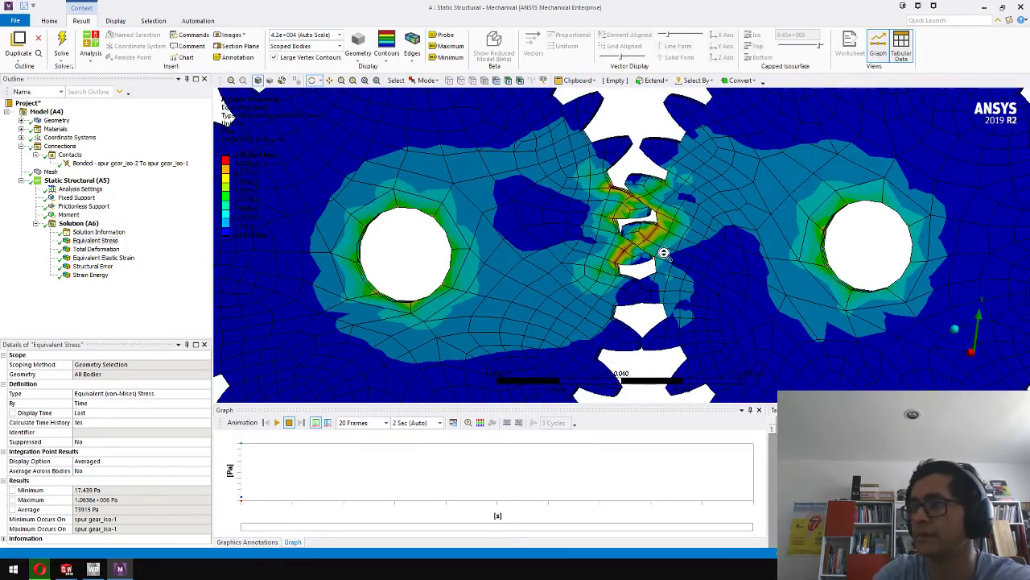
middle_click_drag(581, 231, 581, 236)
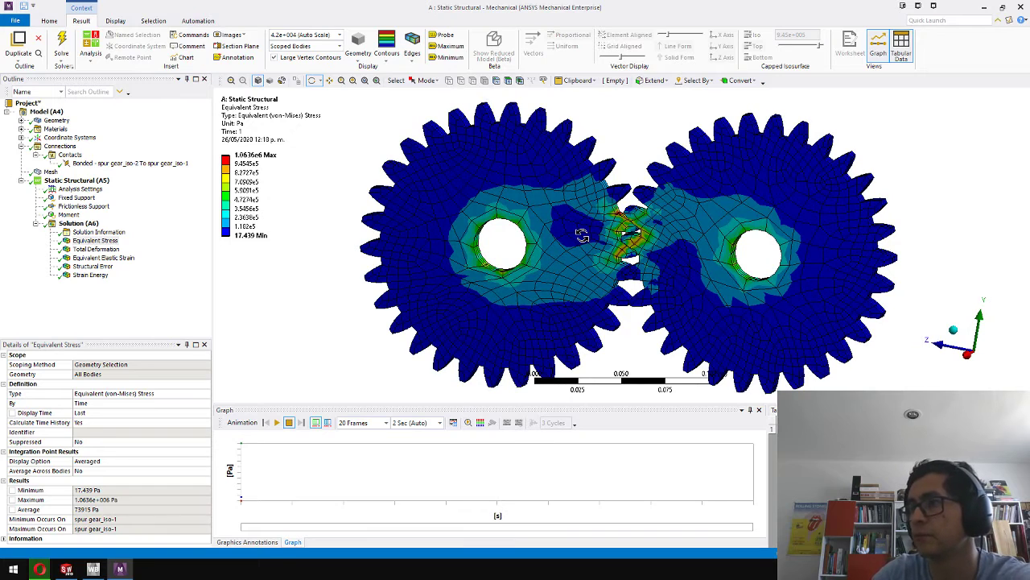
Examine the Equivalent Elastic Strain distribution around the meshing teeth
left_click(101, 258)
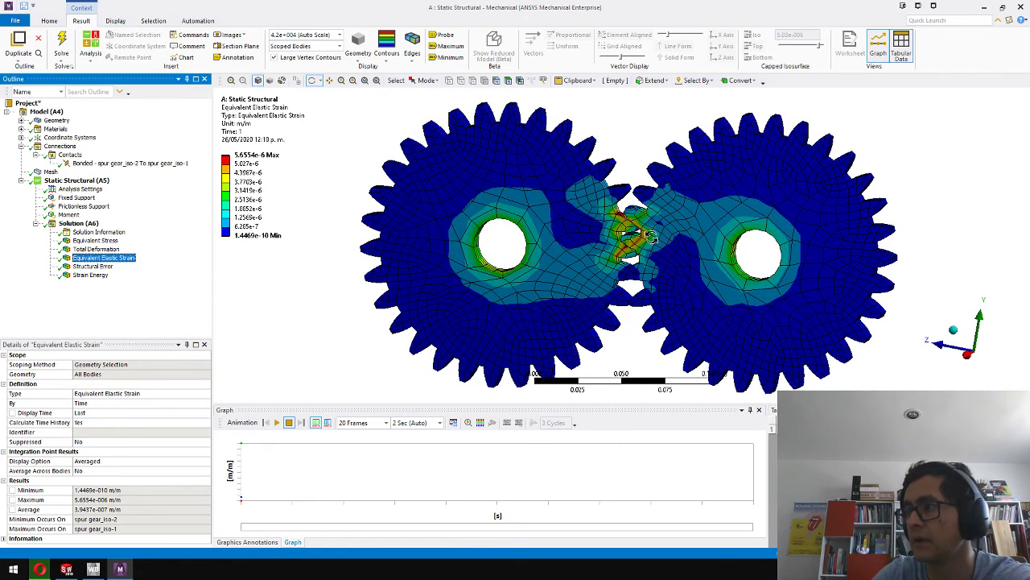
scroll(636, 236, "up", 3)
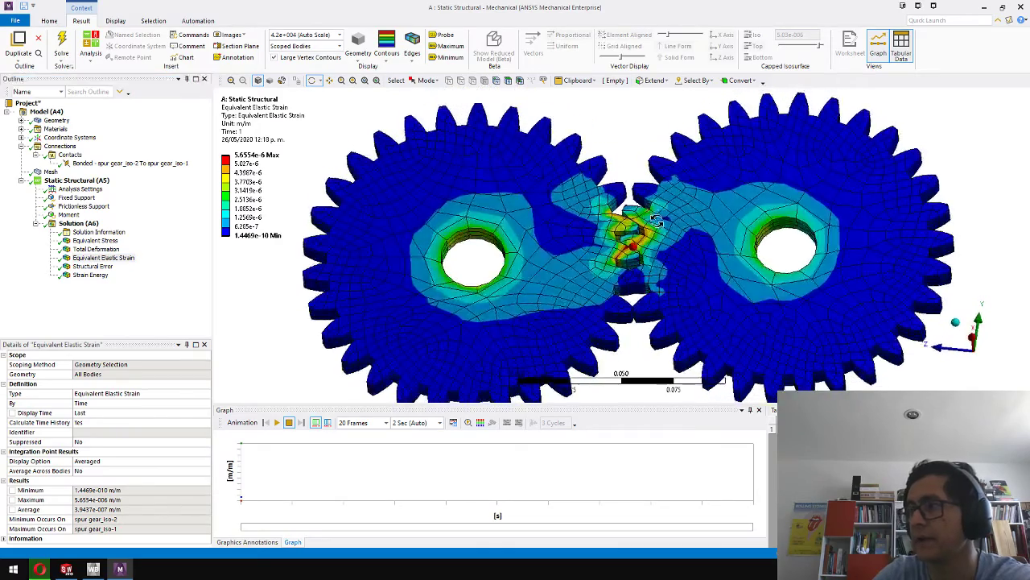
middle_click_drag(649, 253, 644, 259)
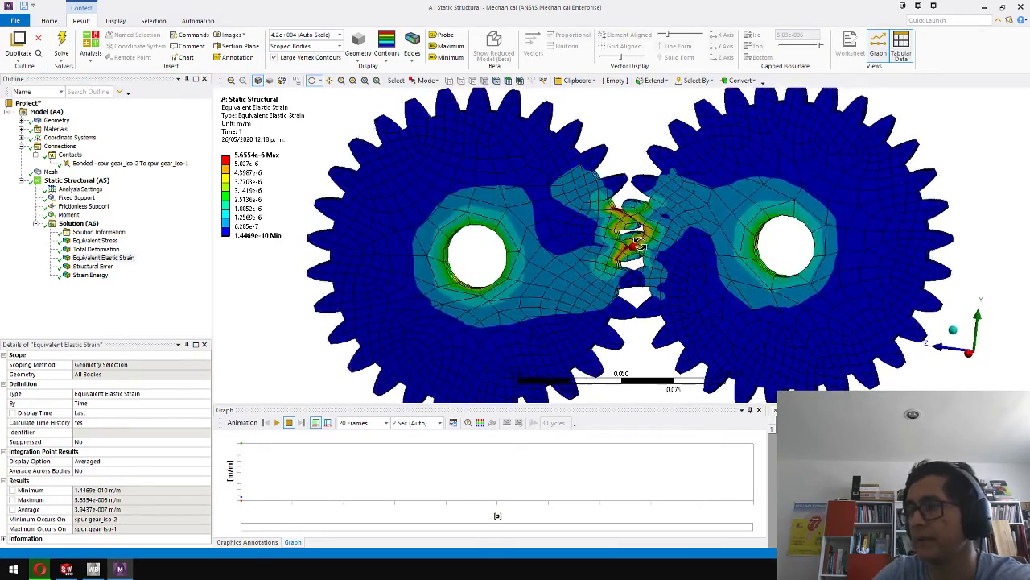
Examine the Structural Error and Strain Energy contours at the tooth contact and the gear bores
left_click(93, 267)
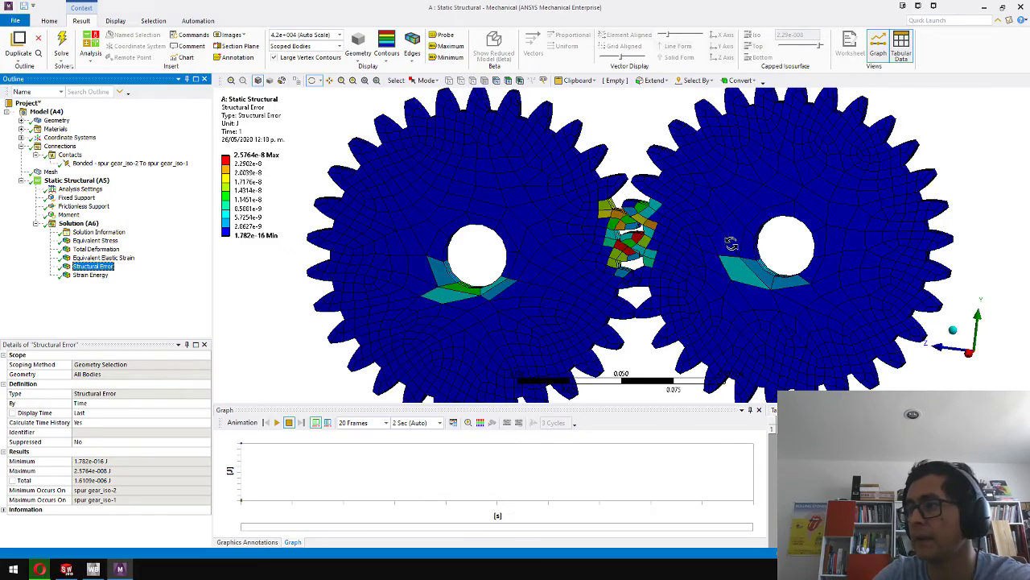
scroll(621, 275, "up", 3)
left_click_drag(621, 274, 612, 275)
scroll(611, 275, "down", 3)
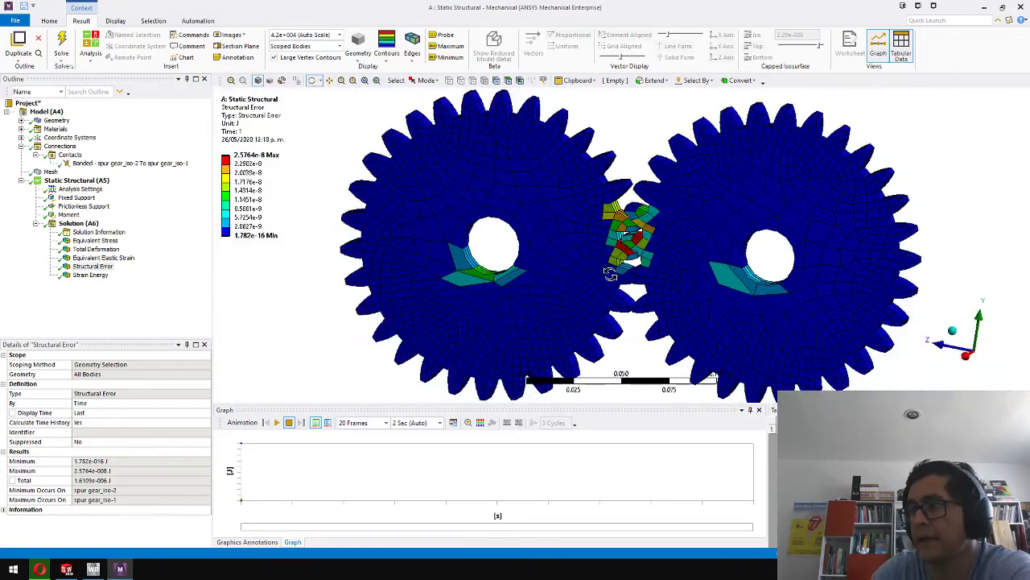
left_click(91, 275)
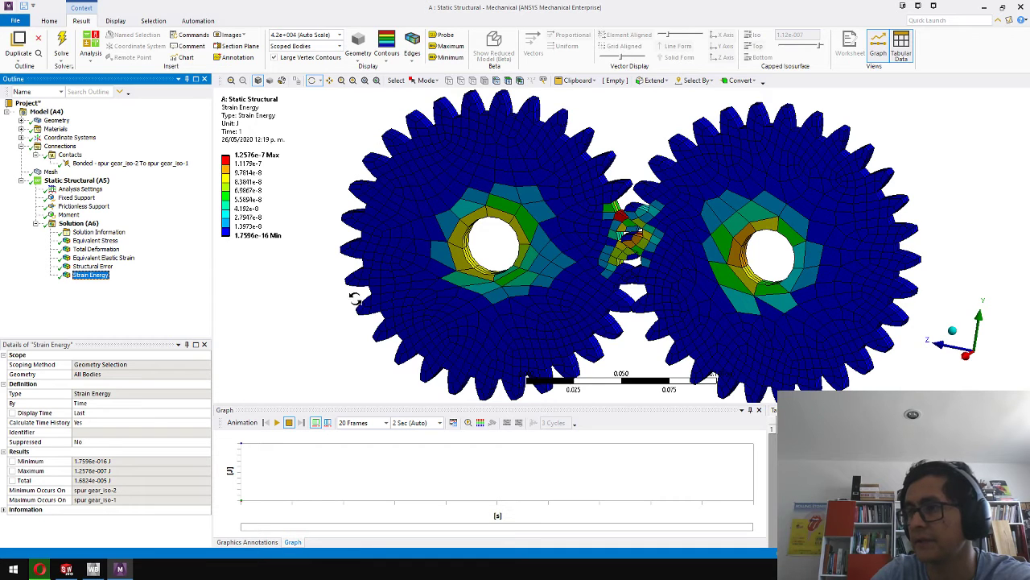
Add a User Defined Result to the solution with the expression (SERR/ENERGYPOTENTIAL)*100
right_click(82, 225)
mouse_move(106, 229)
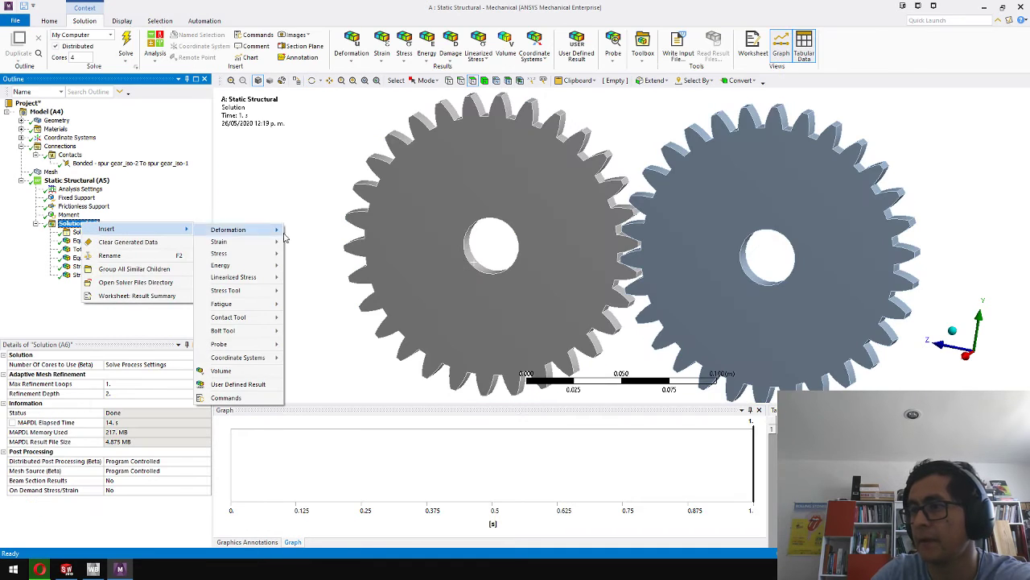
left_click(239, 384)
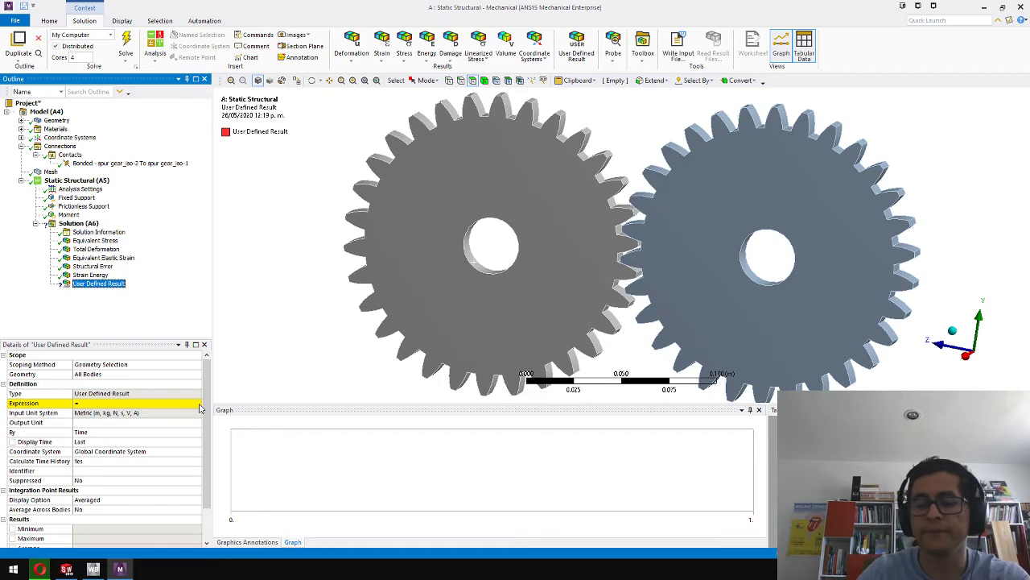
left_click(198, 403)
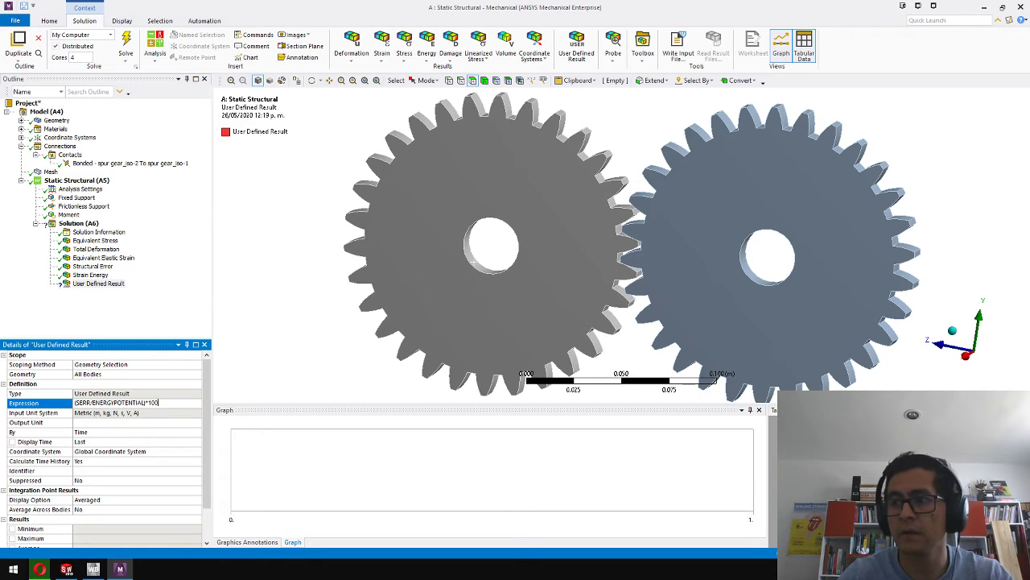
key("Return")
Evaluate the User Defined Result and examine its error-to-energy percentage contours at the meshing teeth
left_click(98, 284)
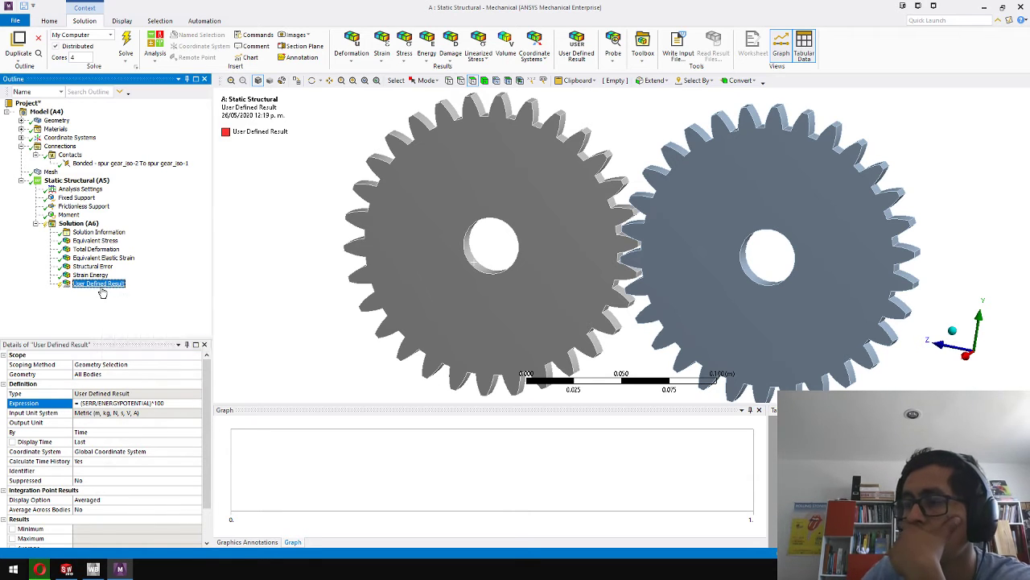
right_click(100, 288)
left_click(142, 308)
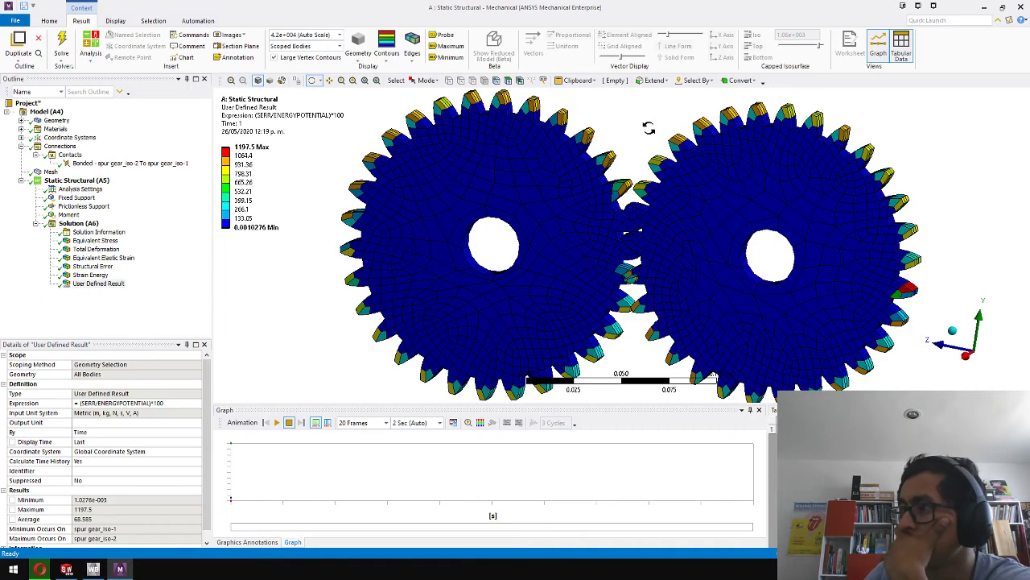
scroll(665, 220, "up", 5)
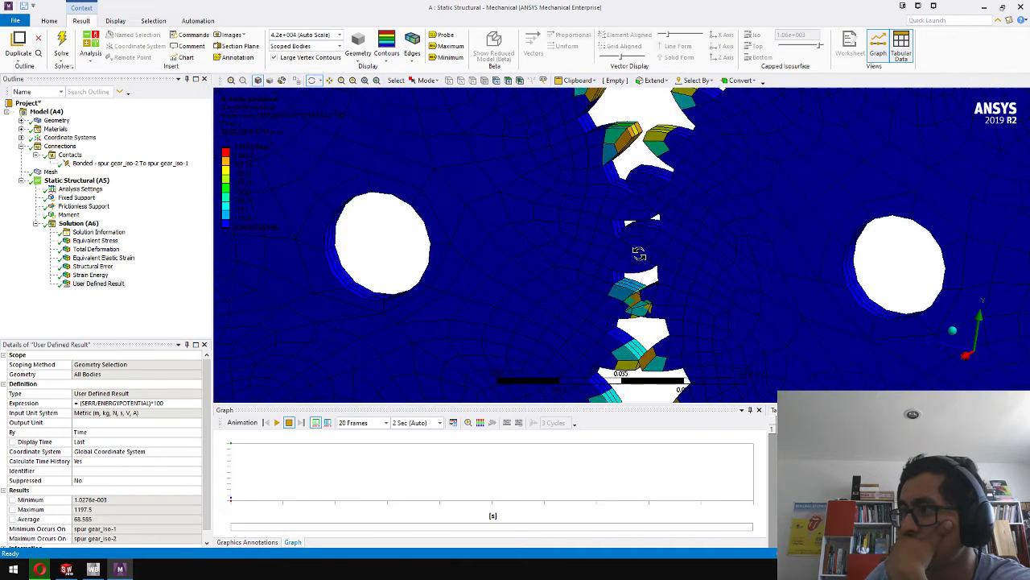
scroll(639, 253, "down", 5)
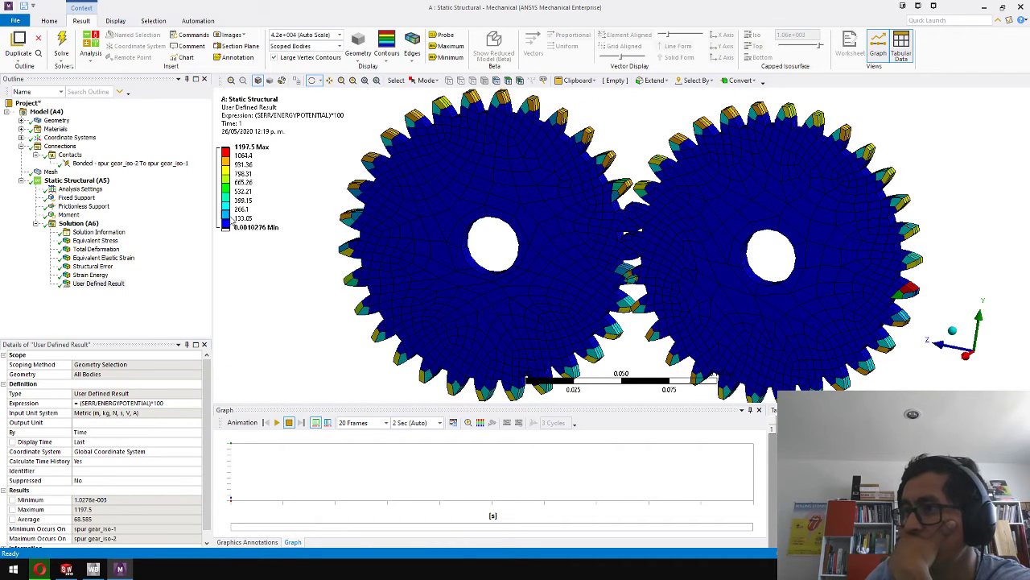
Probe User Defined Result values on the gear body and at the meshing teeth, and check the gear mesh
left_click(442, 34)
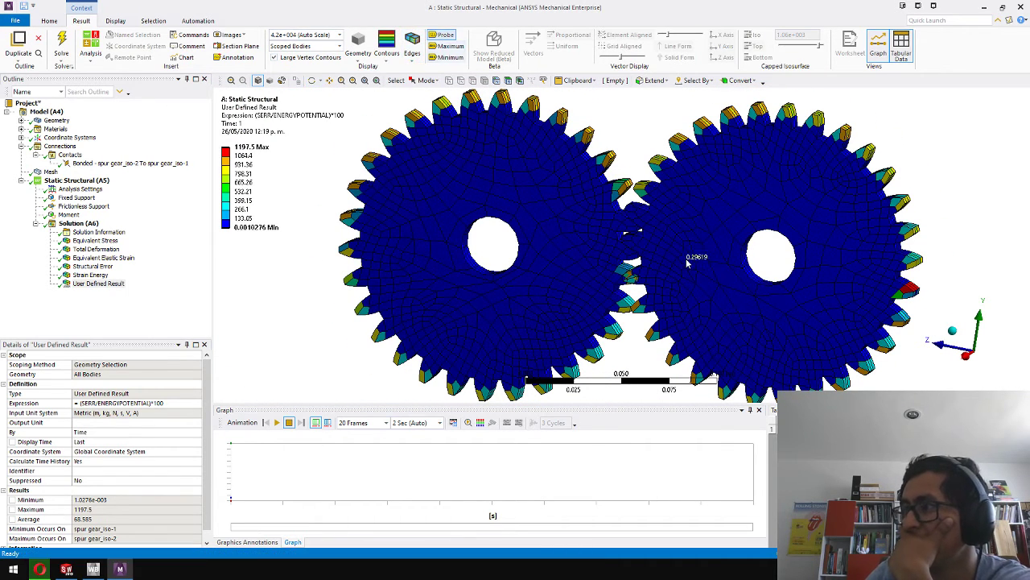
scroll(633, 253, "up", 3)
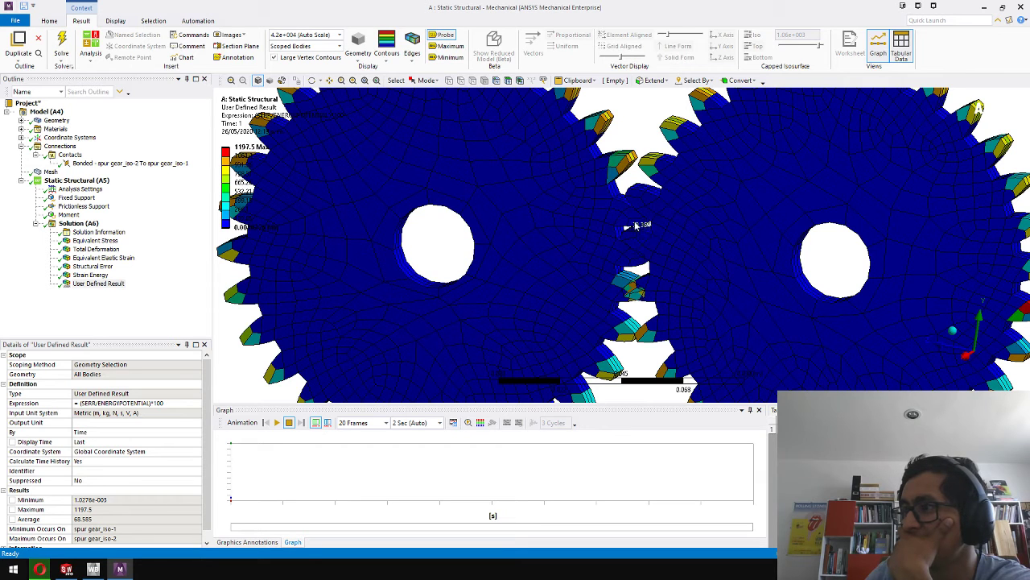
scroll(633, 217, "down", 5)
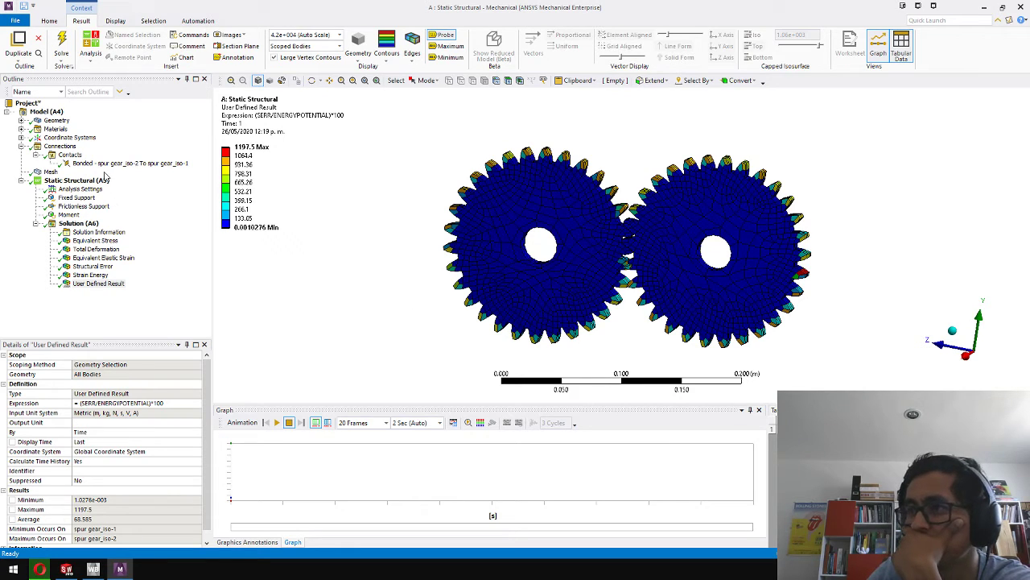
left_click(58, 180)
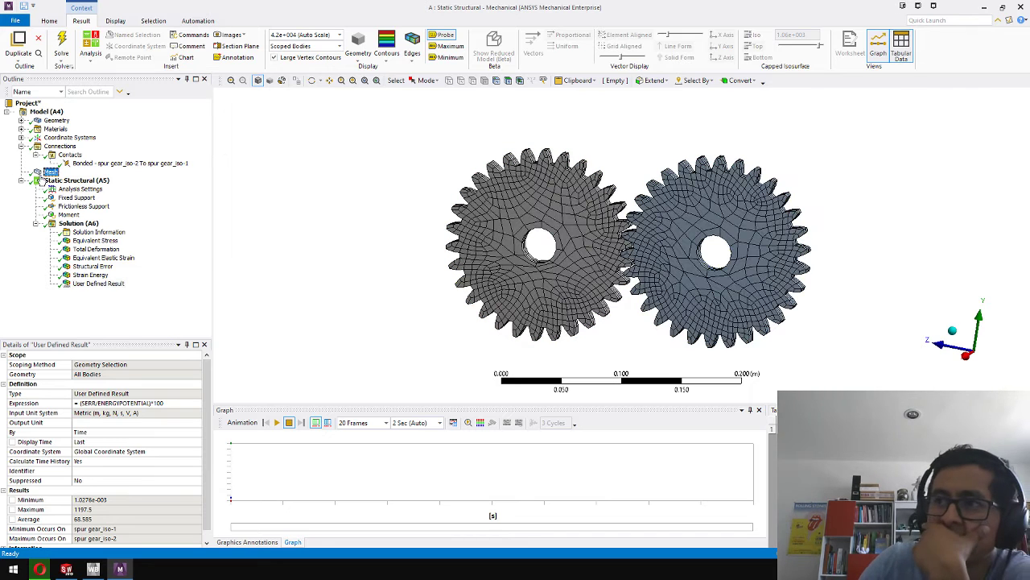
left_click(38, 172)
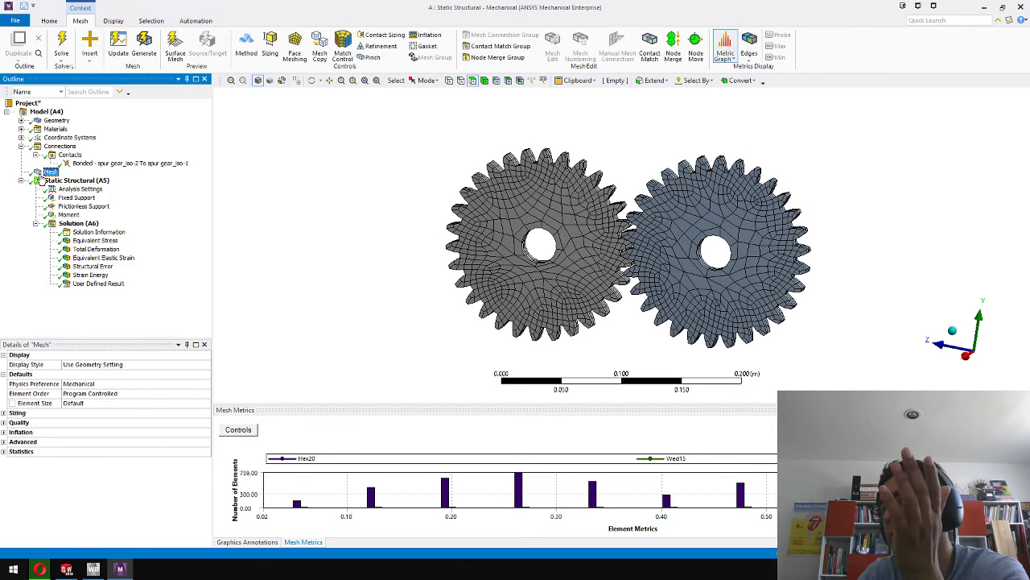
Insert a Contact Tool into the solution covering all contacts
left_click(84, 225)
right_click(85, 225)
mouse_move(113, 228)
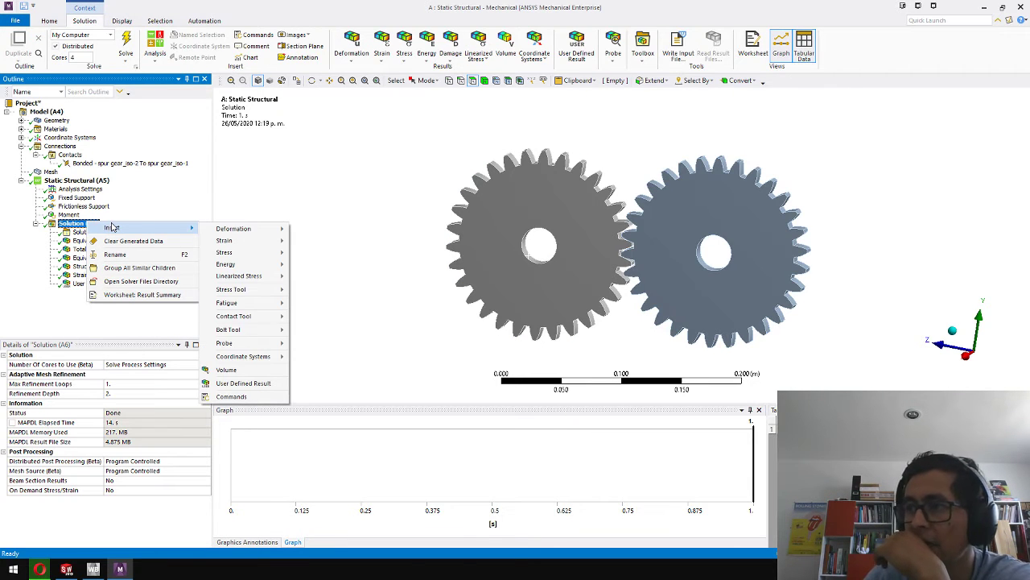
mouse_move(283, 318)
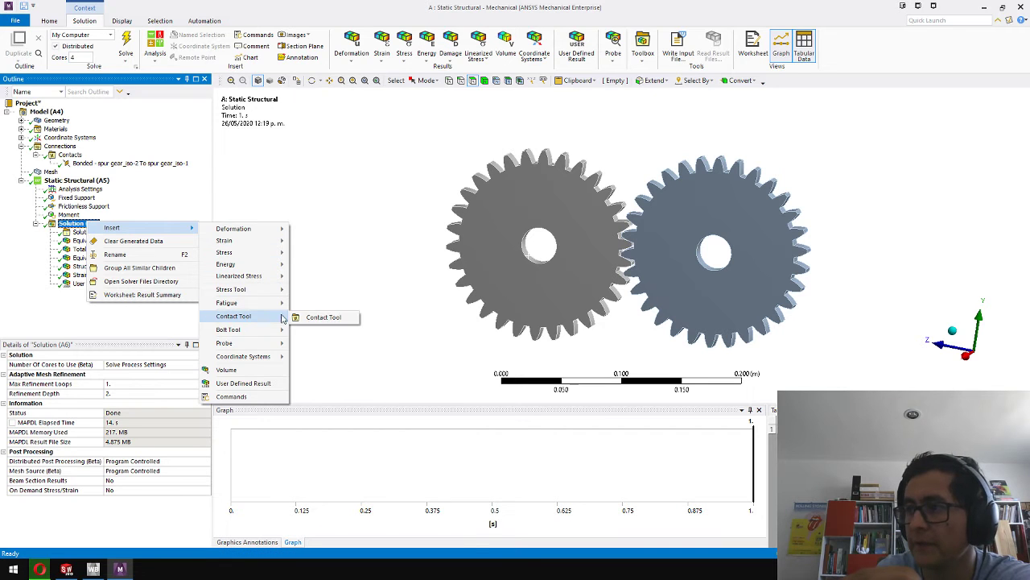
left_click(323, 318)
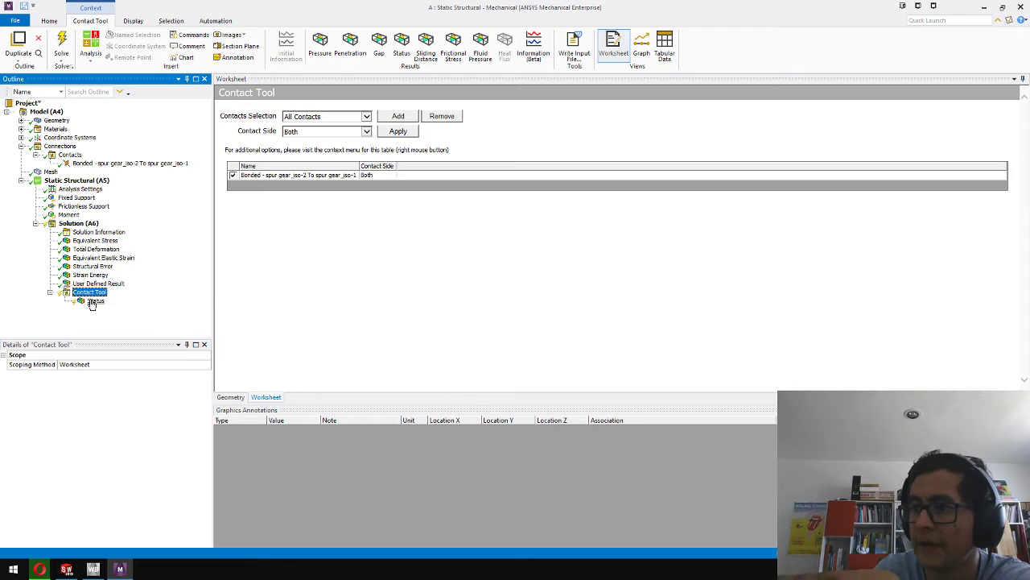
Add a Pressure result to the Contact Tool and evaluate all of its results
right_click(88, 292)
mouse_move(149, 297)
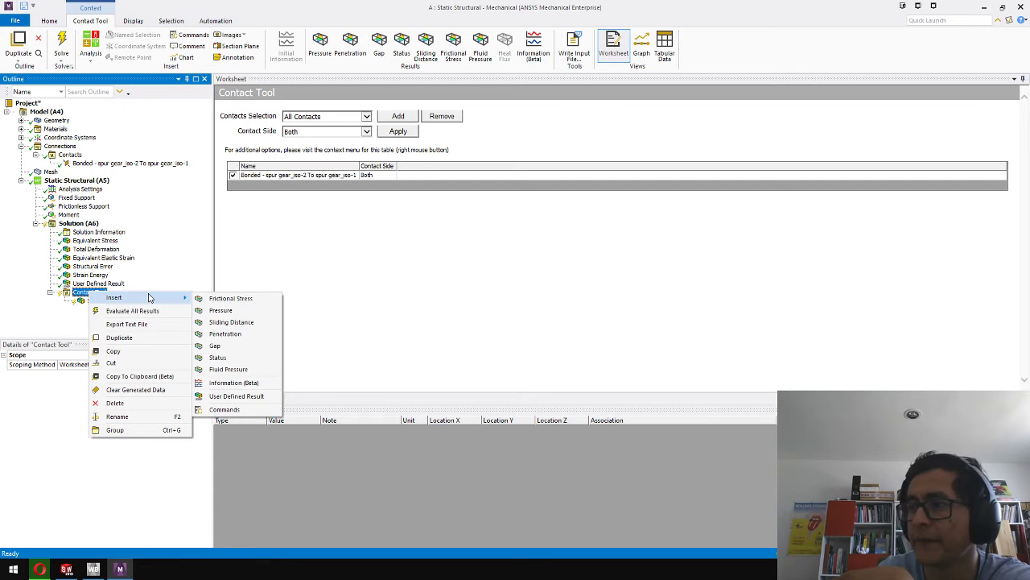
left_click(202, 310)
left_click(89, 293)
right_click(89, 292)
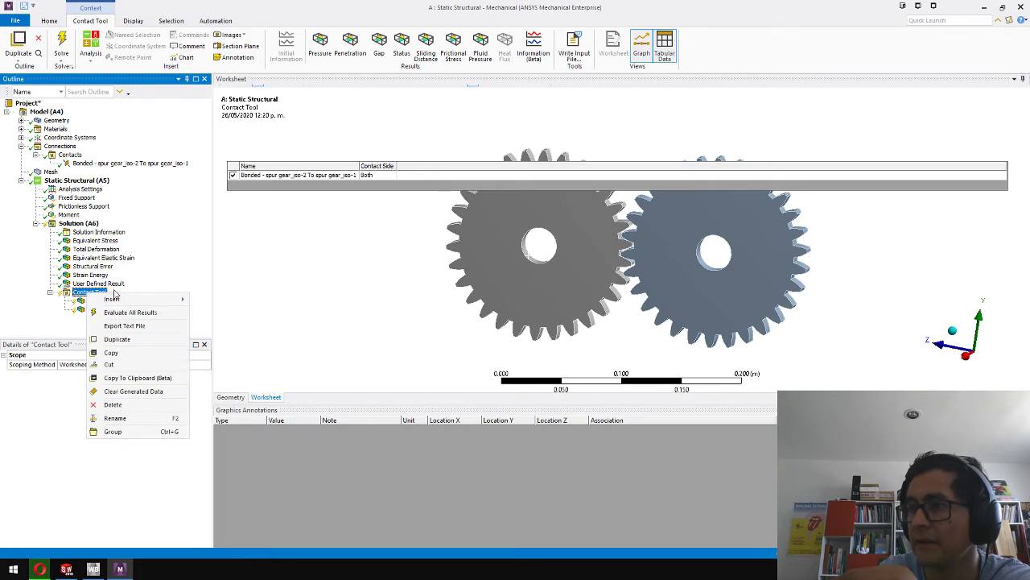
mouse_move(170, 302)
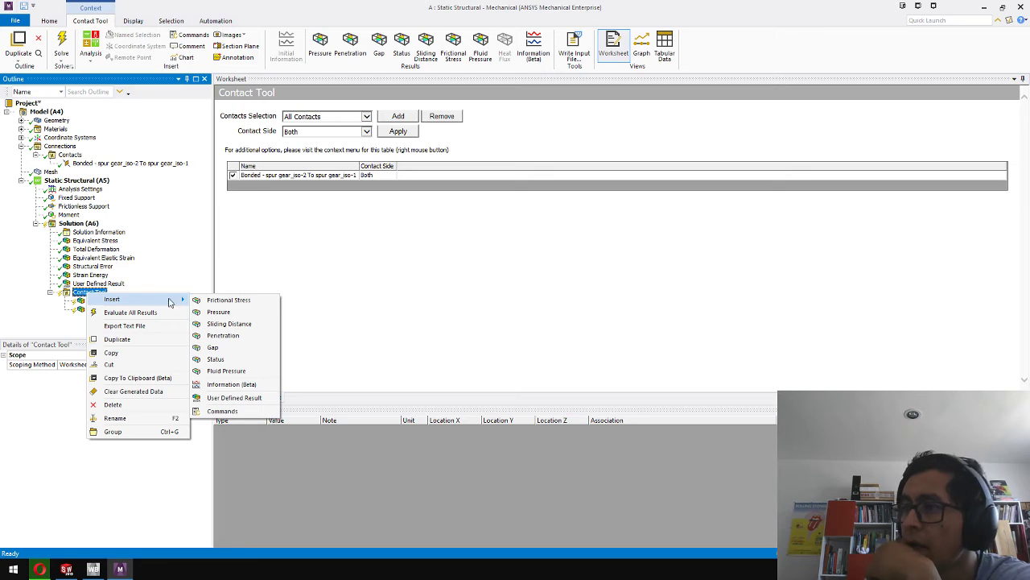
left_click(70, 299)
right_click(71, 296)
left_click(120, 315)
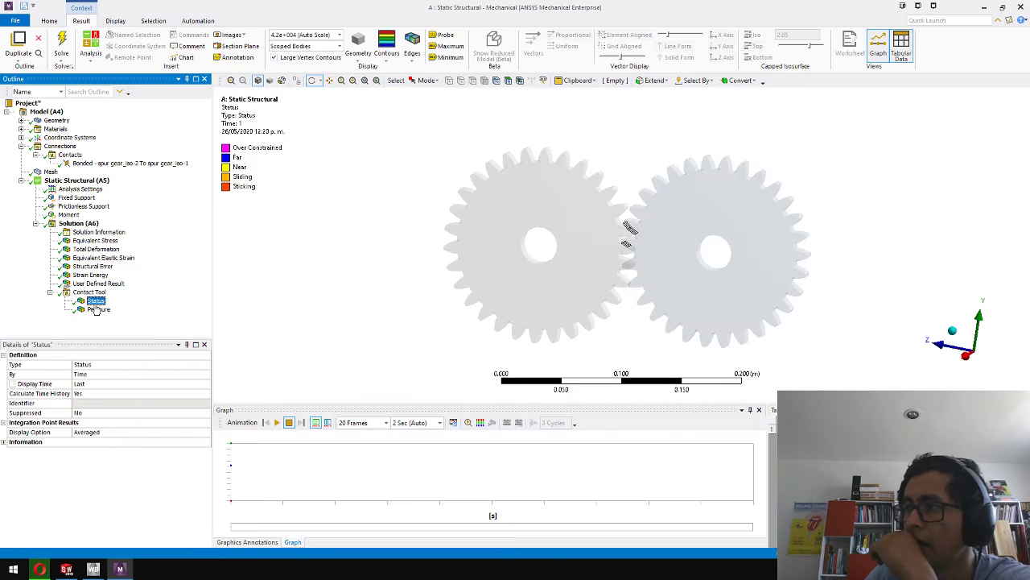
Examine the contact Status on the tooth faces where the two gears mesh
scroll(661, 229, "up", 5)
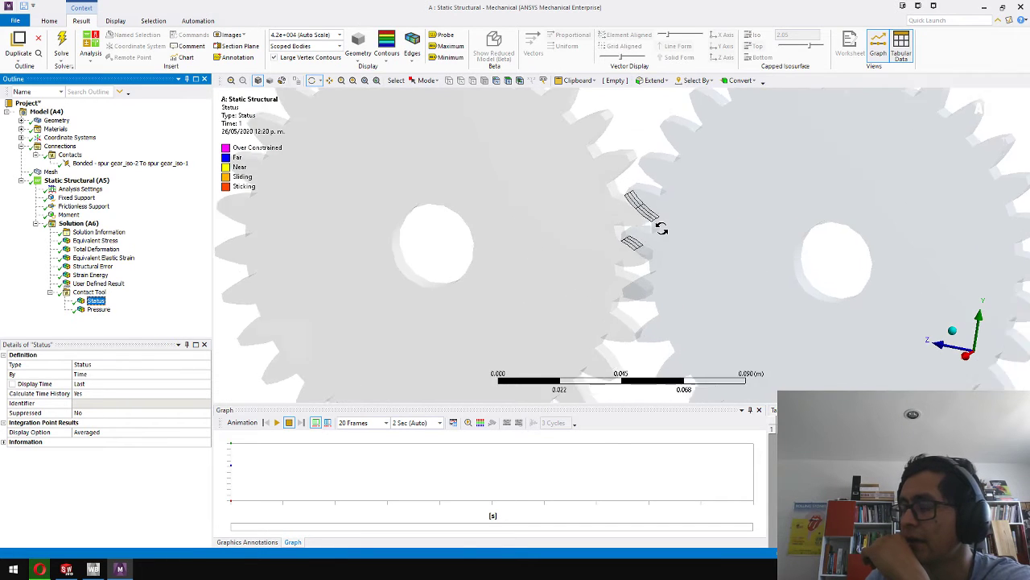
middle_click_drag(661, 229, 336, 211)
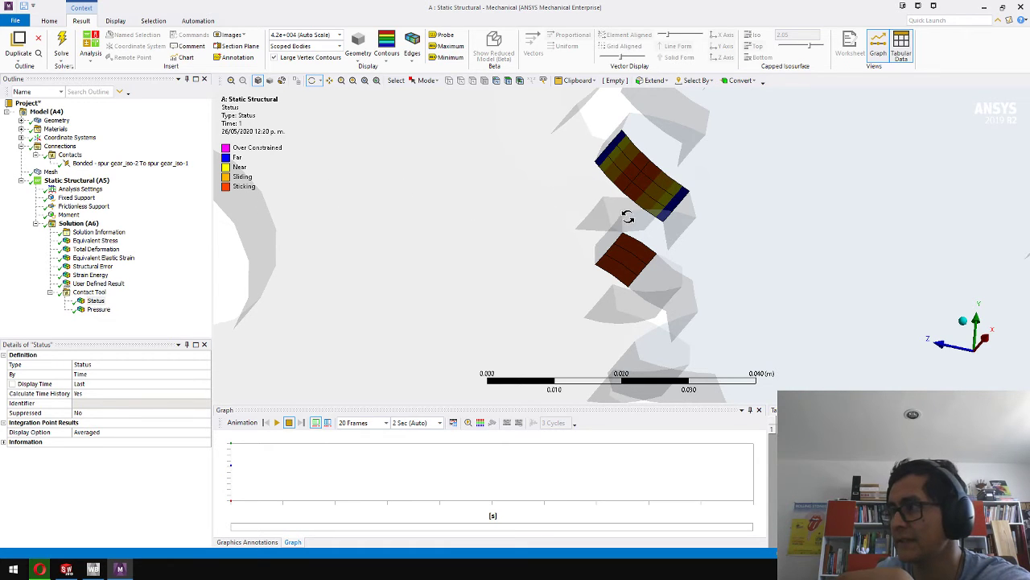
left_click_drag(673, 227, 626, 237)
scroll(633, 230, "up", 4)
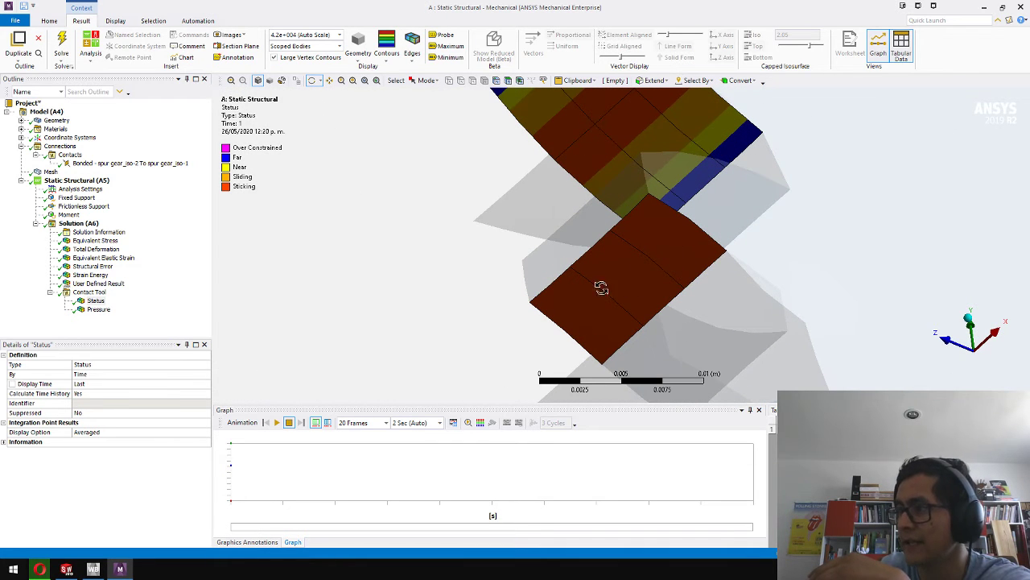
scroll(598, 292, "down", 7)
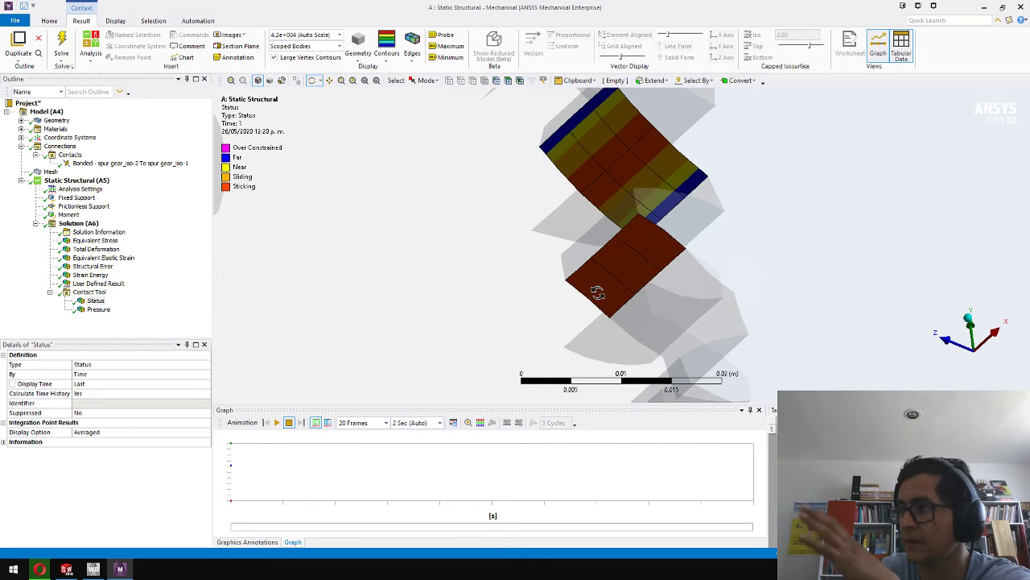
left_click_drag(617, 272, 564, 329)
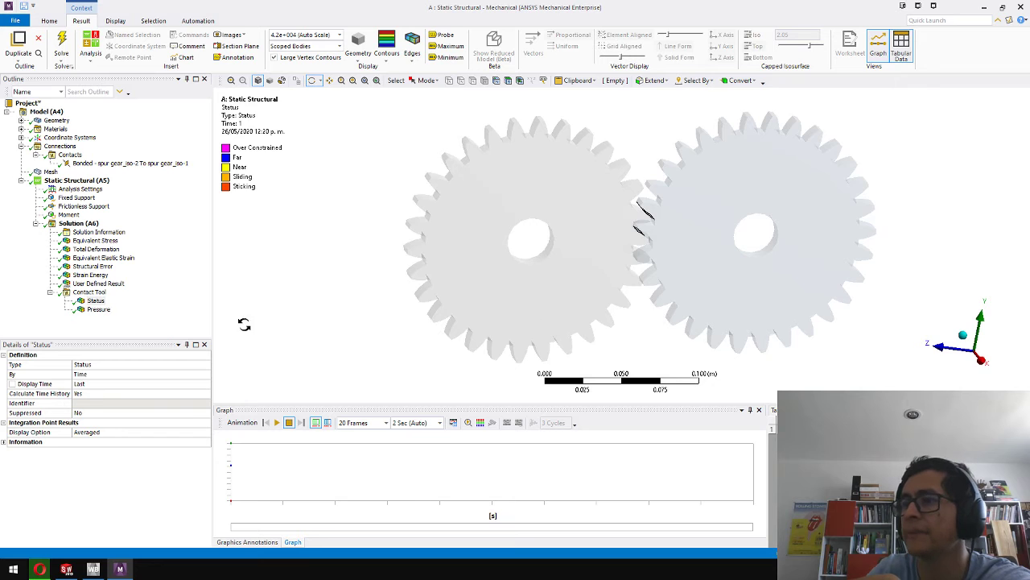
left_click(193, 302)
Insert a Contact Sizing on the mesh, scoped to the bonded spur gear_iso-2 to spur gear_iso-1 contact, with type Relevance
left_click(48, 172)
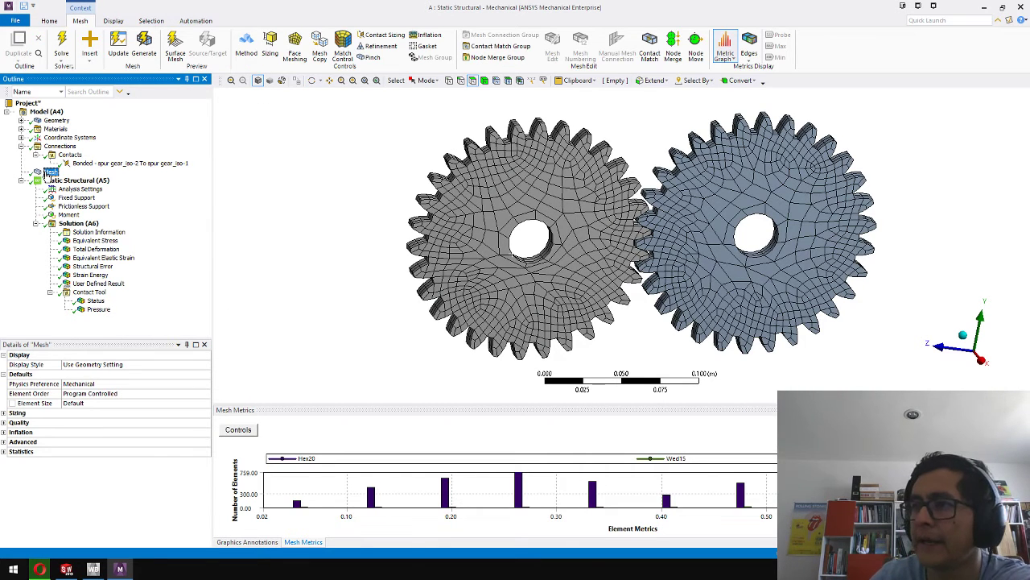
right_click(47, 175)
mouse_move(87, 180)
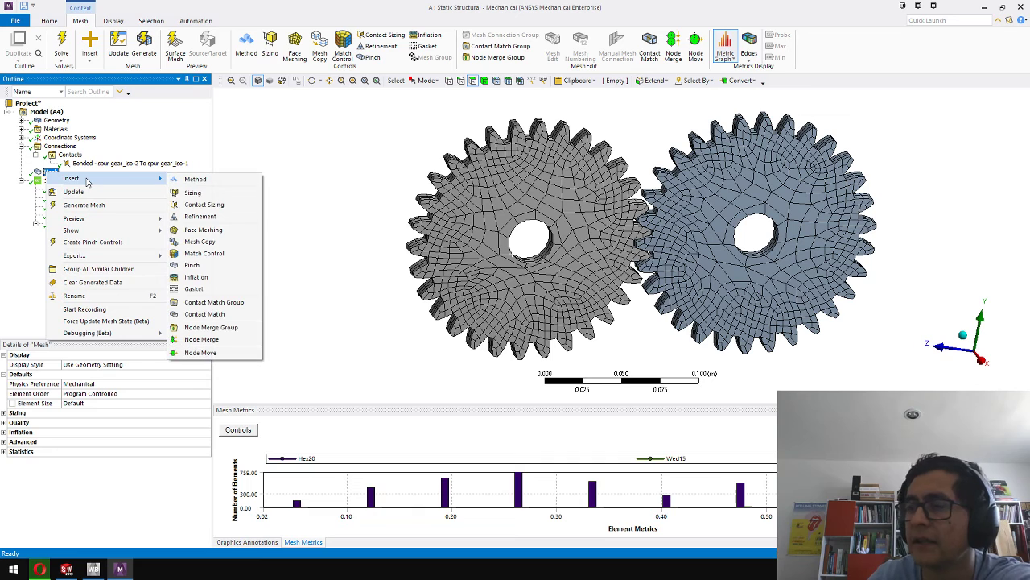
left_click(226, 207)
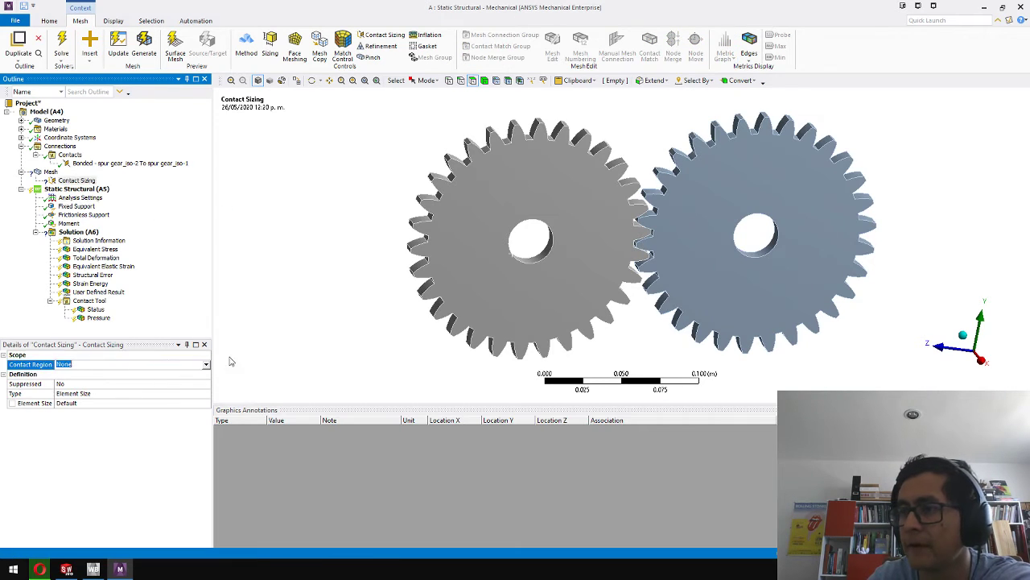
left_click(190, 364)
left_click(190, 365)
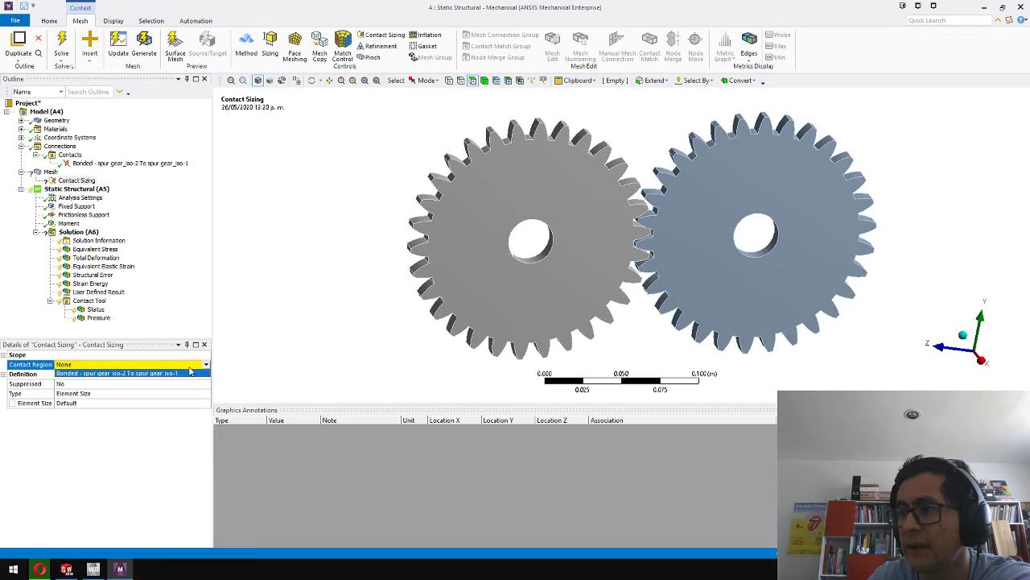
left_click(122, 374)
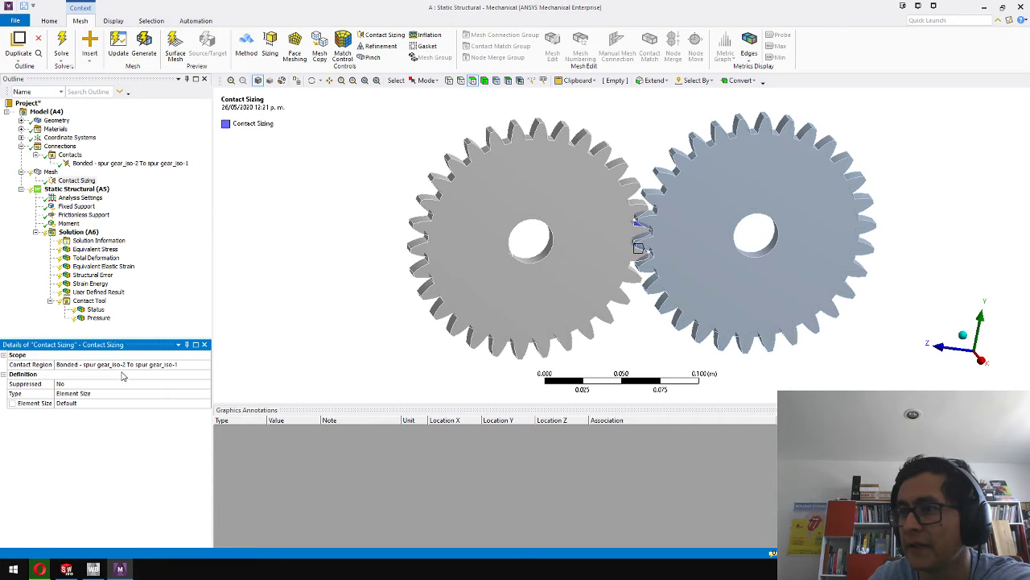
left_click(105, 394)
left_click(206, 393)
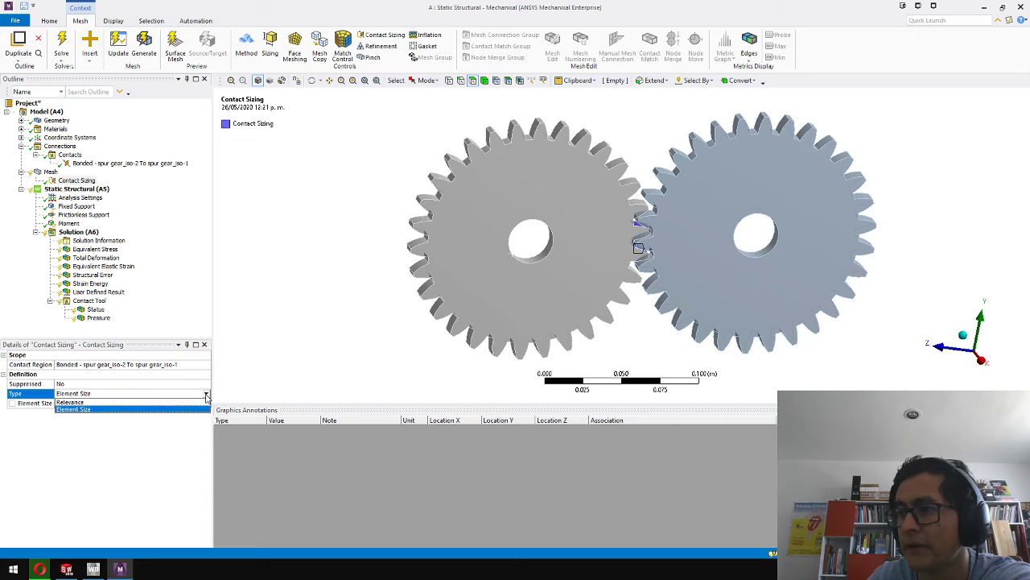
left_click(189, 401)
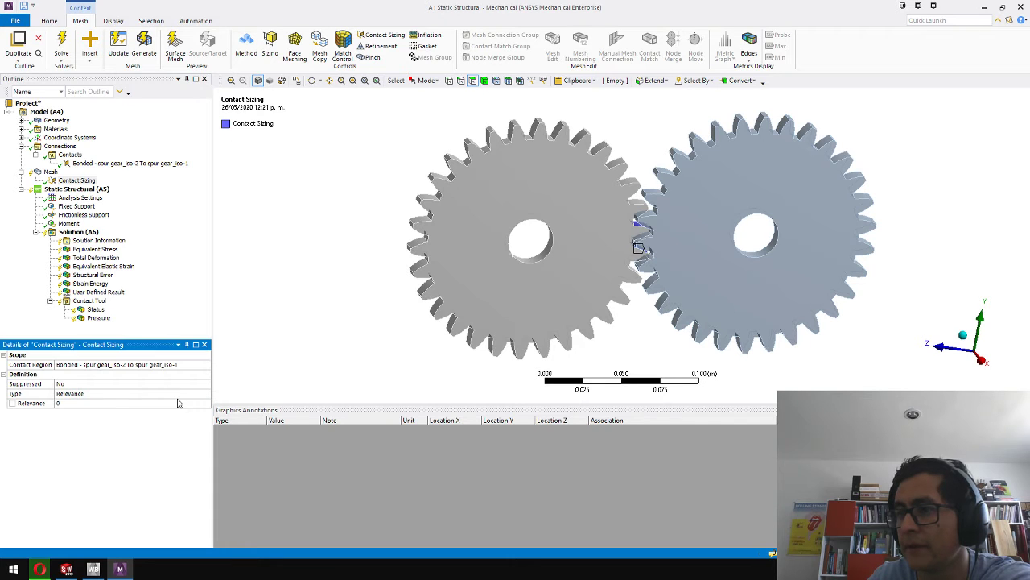
Set the Contact Sizing relevance to -100 and regenerate the mesh
left_click(112, 429)
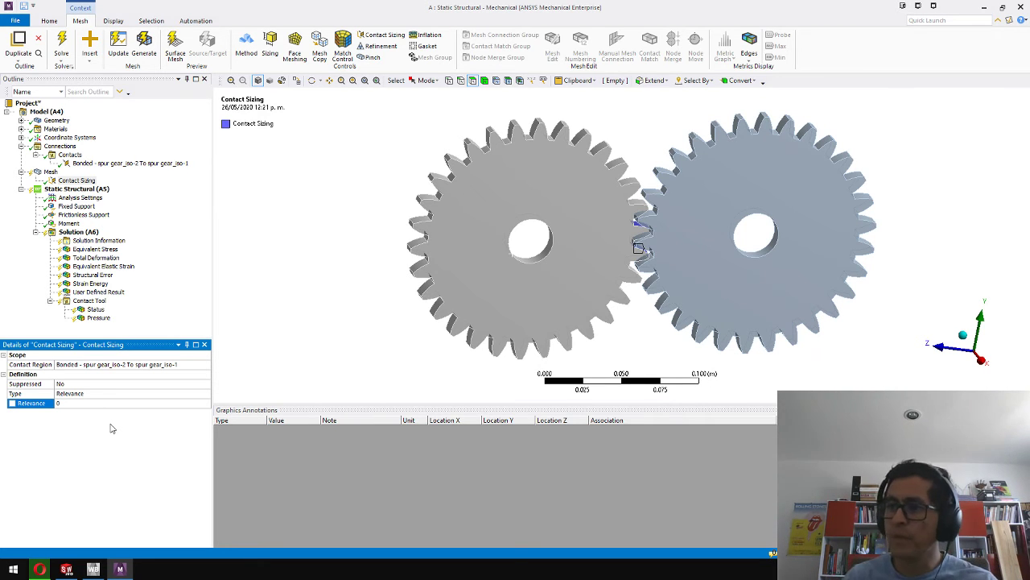
left_click(113, 393)
left_click(111, 404)
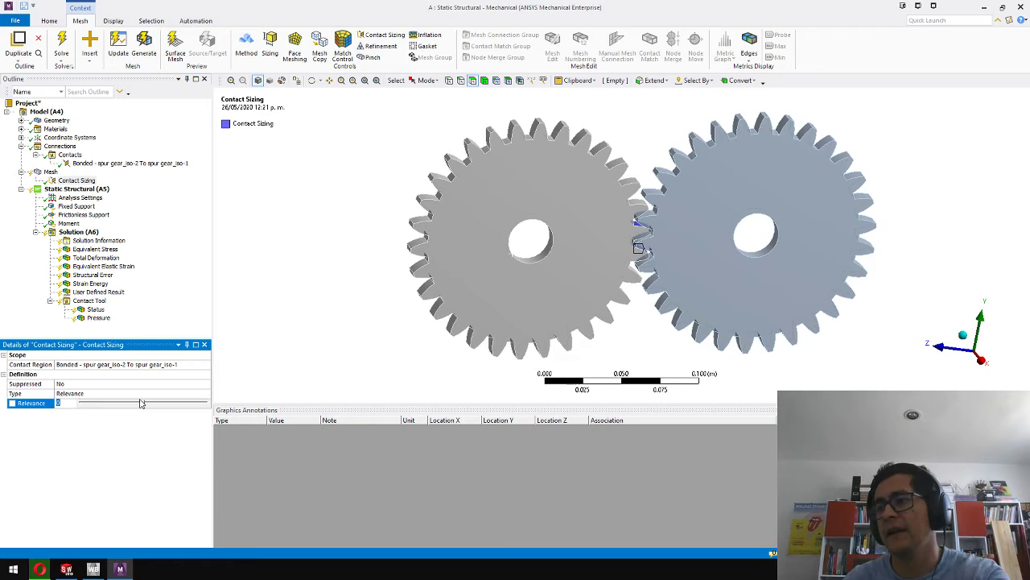
left_click_drag(148, 405, 69, 402)
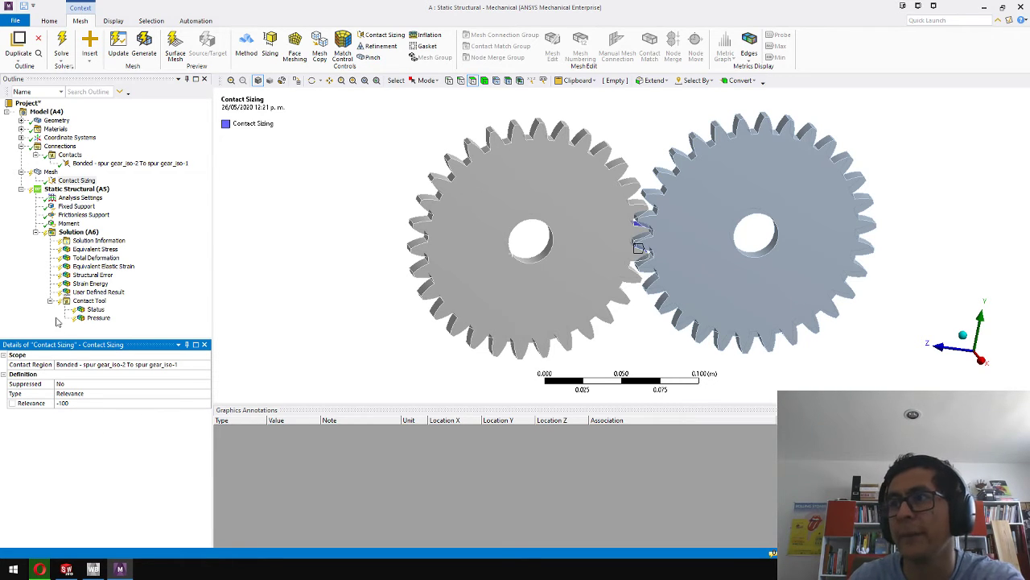
left_click(50, 171)
right_click(51, 171)
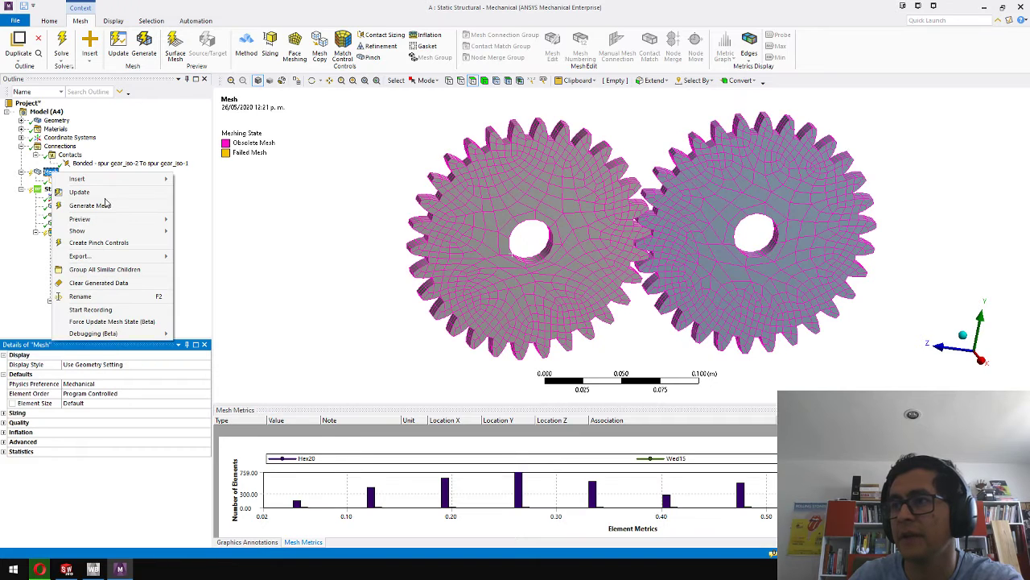
left_click(76, 204)
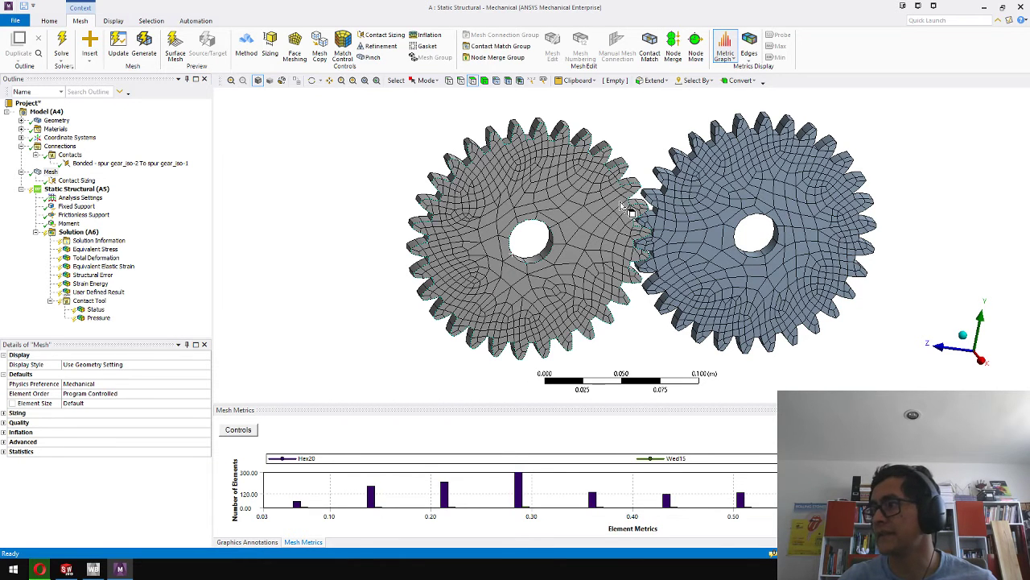
Set the Contact Sizing relevance to 100
left_click(76, 188)
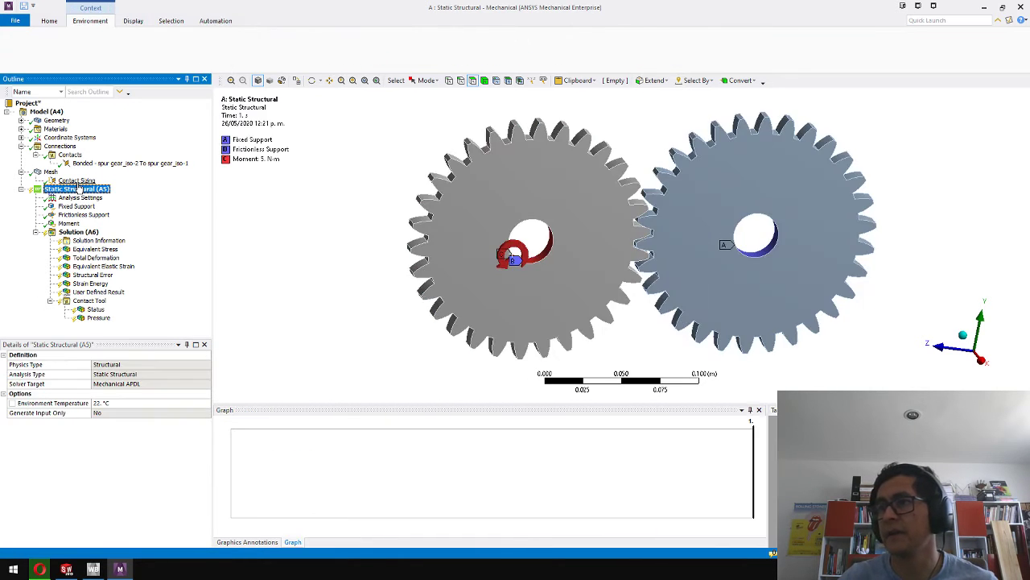
left_click(76, 180)
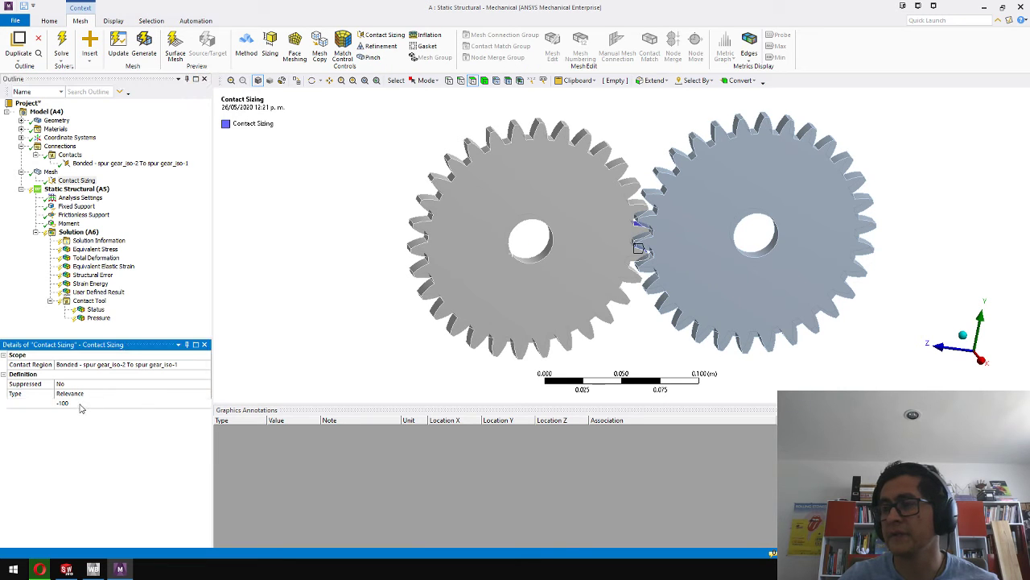
left_click(85, 404)
key("BackSpace")
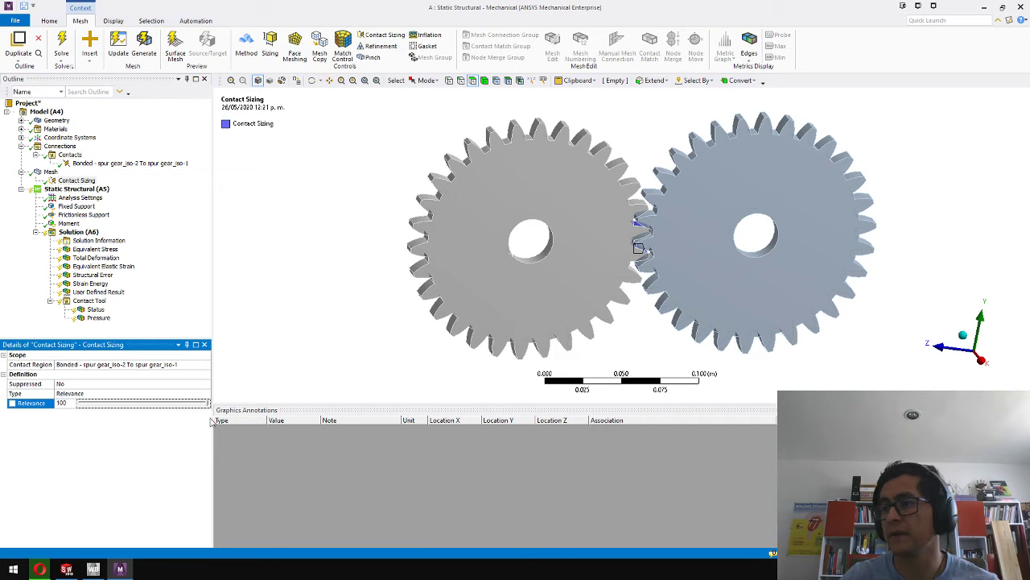
Regenerate the mesh with the updated contact sizing and inspect the elements around the meshing teeth
left_click(48, 172)
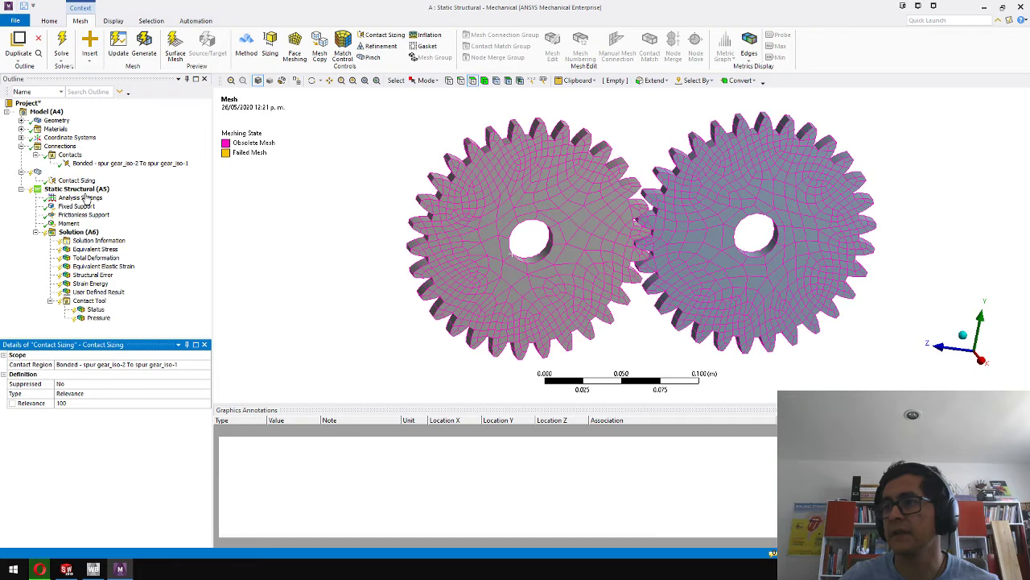
right_click(49, 171)
left_click(93, 203)
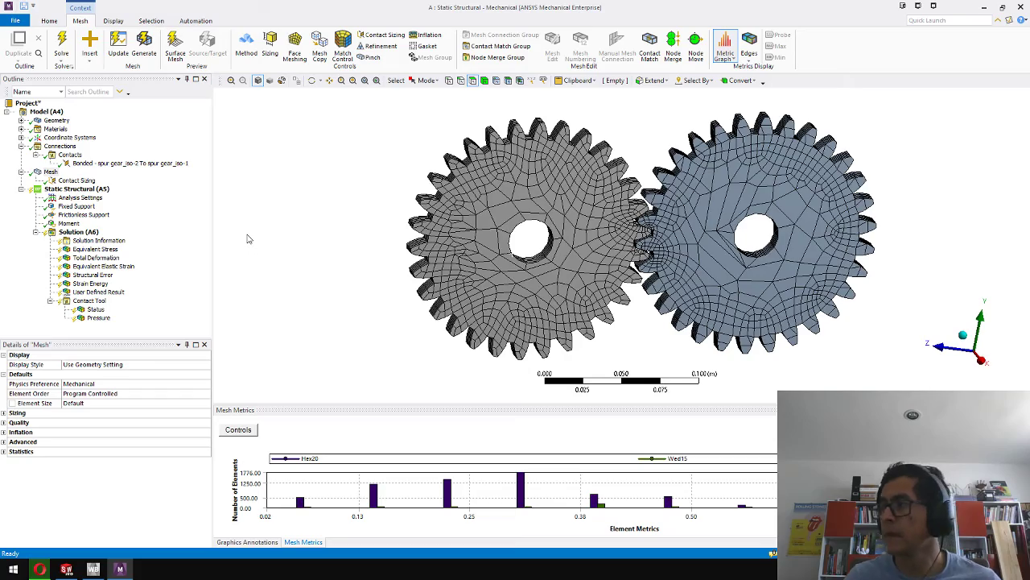
scroll(648, 218, "up", 6)
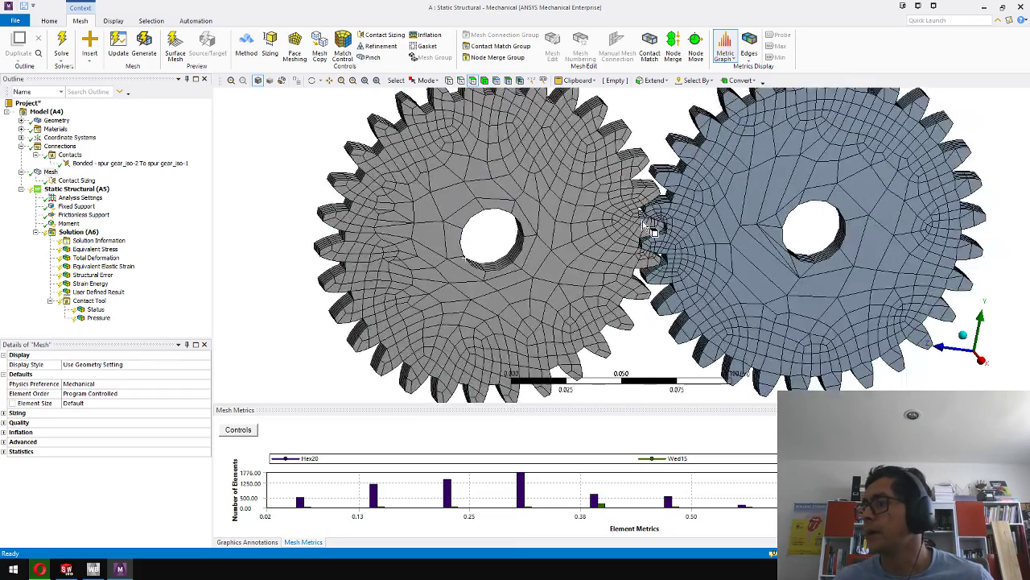
Change the Contact Sizing type to Element Size and set the element size to 0.001 m
left_click_drag(644, 215, 688, 262)
key("F7")
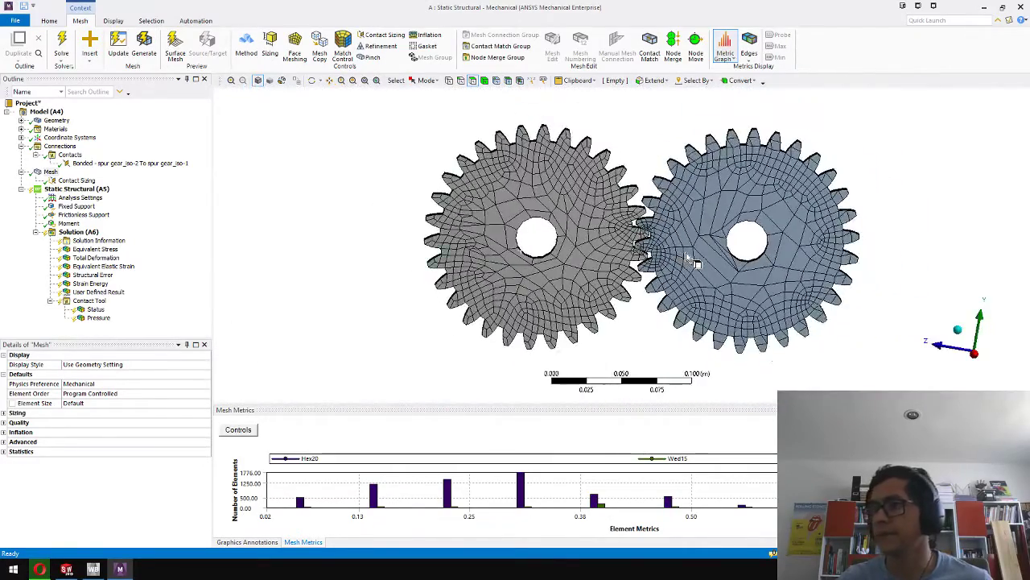
left_click(77, 180)
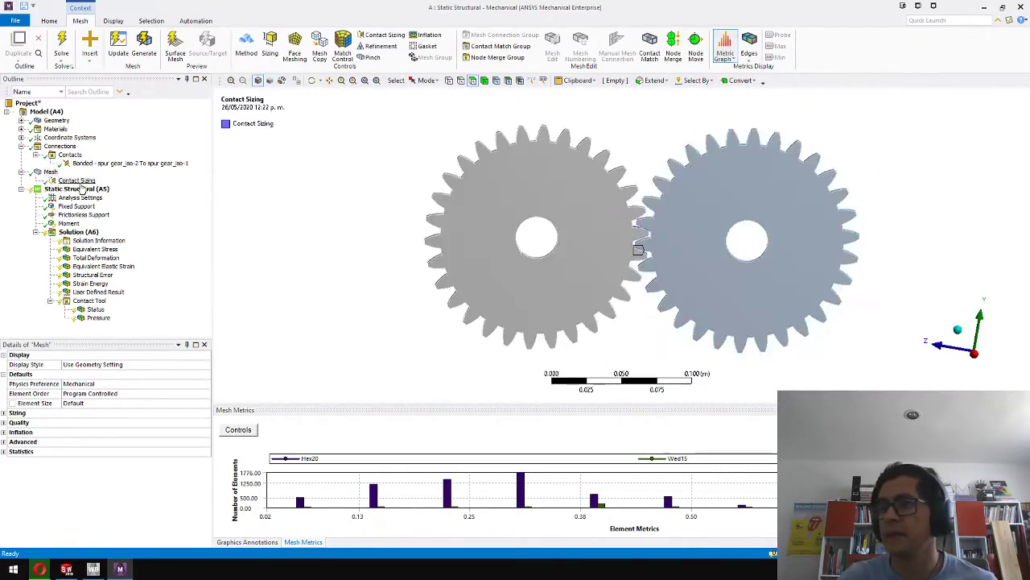
left_click(193, 393)
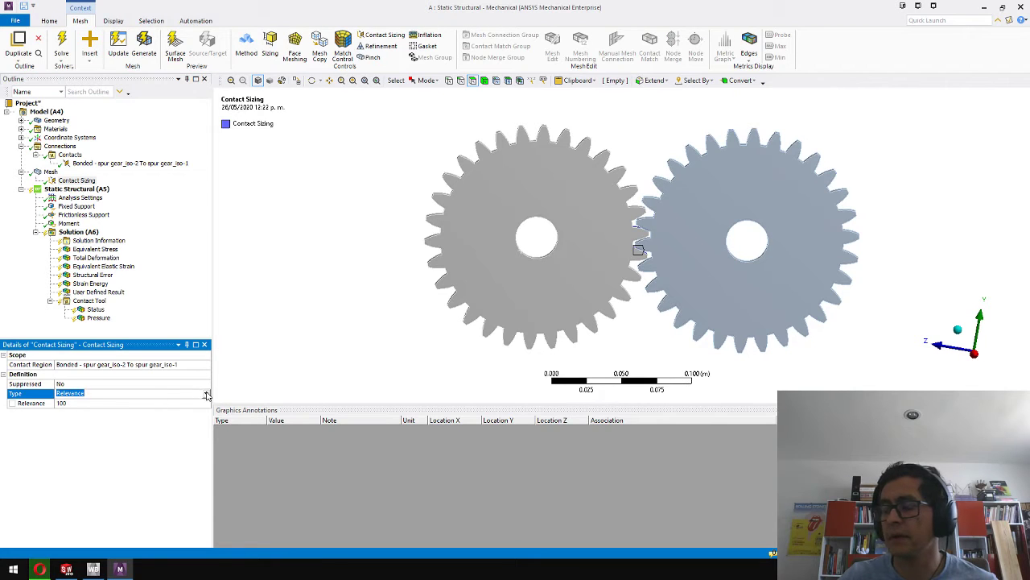
left_click(207, 393)
left_click(179, 407)
left_click(97, 403)
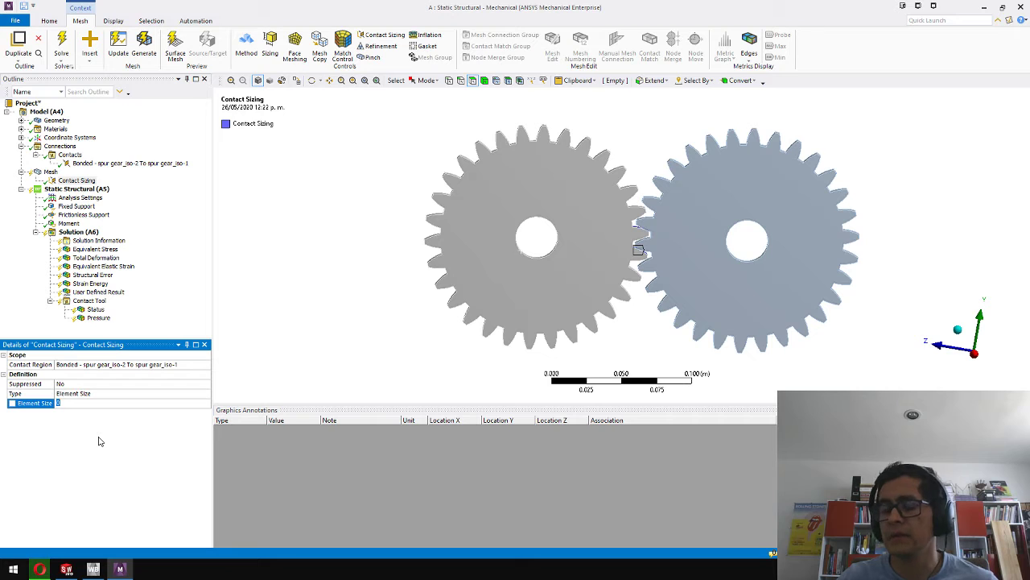
type("0.001")
left_click(99, 441)
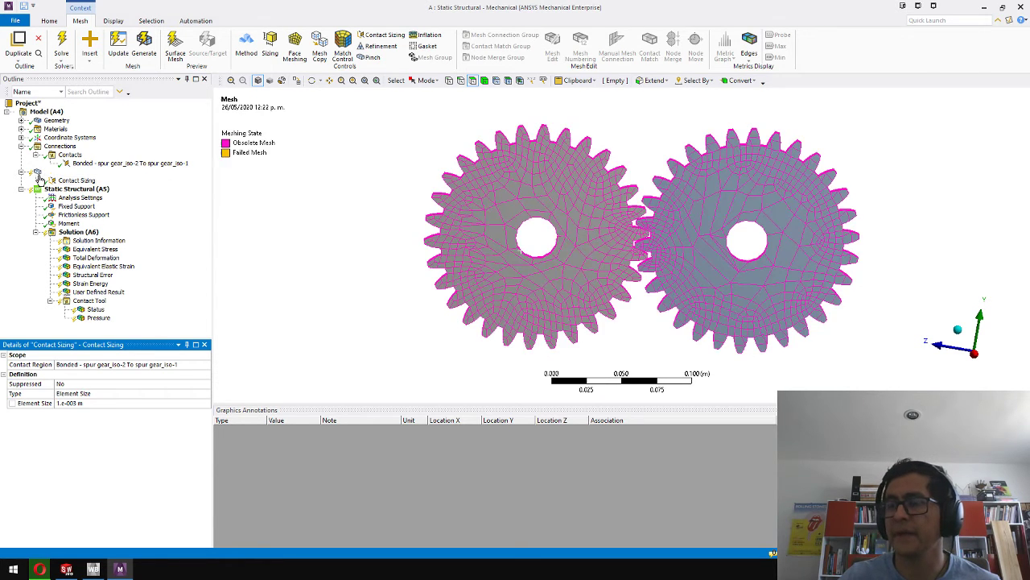
Regenerate the gear mesh with the element-size-based contact sizing
left_click(46, 174)
right_click(50, 184)
left_click(71, 208)
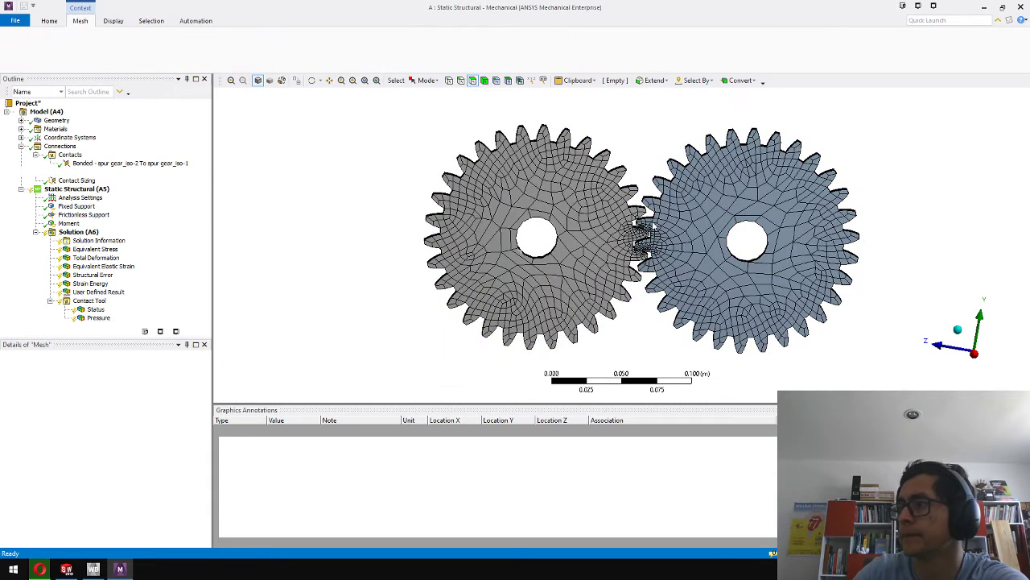
Examine the refined elements around the meshing teeth and check the mesh's skewness quality metrics
scroll(640, 242, "up", 4)
scroll(649, 245, "up", 2)
mouse_move(649, 244)
middle_mouse_down()
mouse_move(575, 301)
mouse_move(574, 316)
mouse_move(577, 292)
mouse_move(632, 237)
middle_mouse_up()
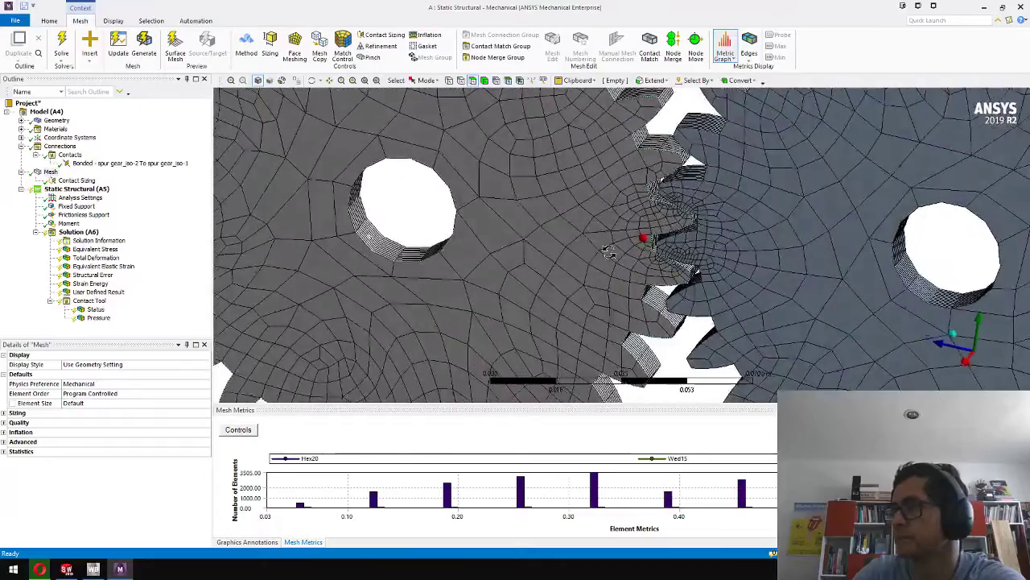
scroll(632, 238, "down", 5)
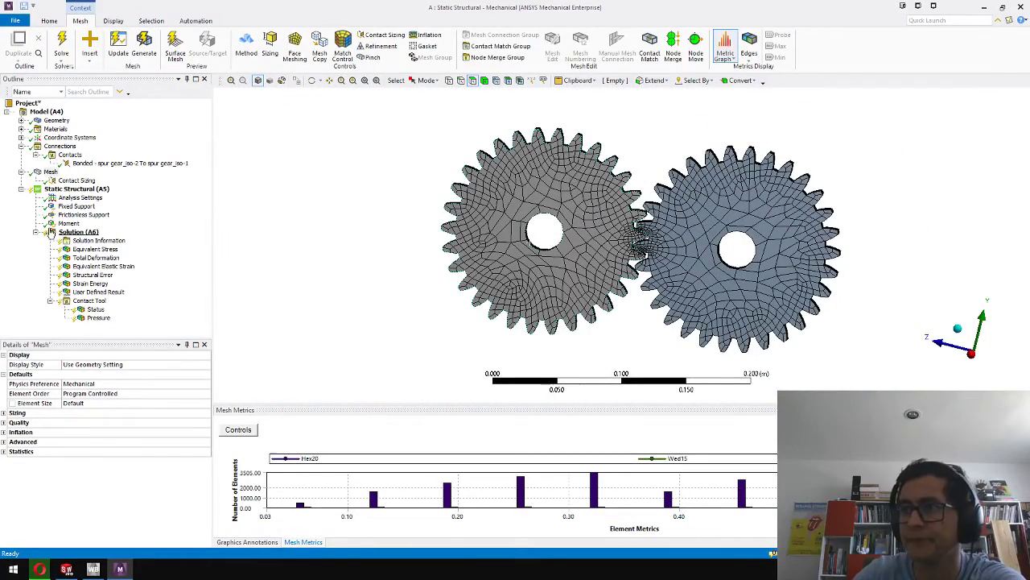
left_click(4, 422)
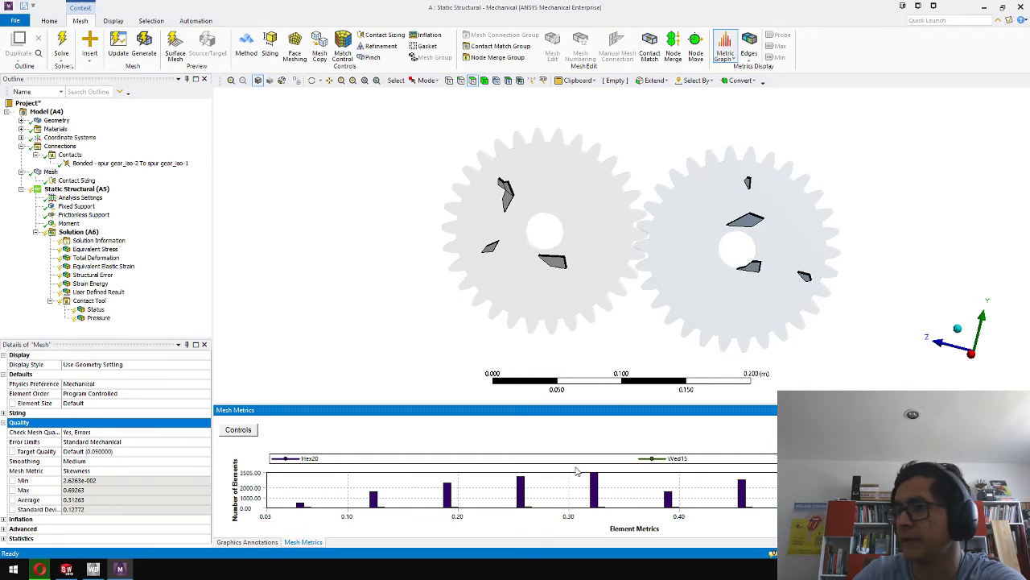
left_click(88, 279)
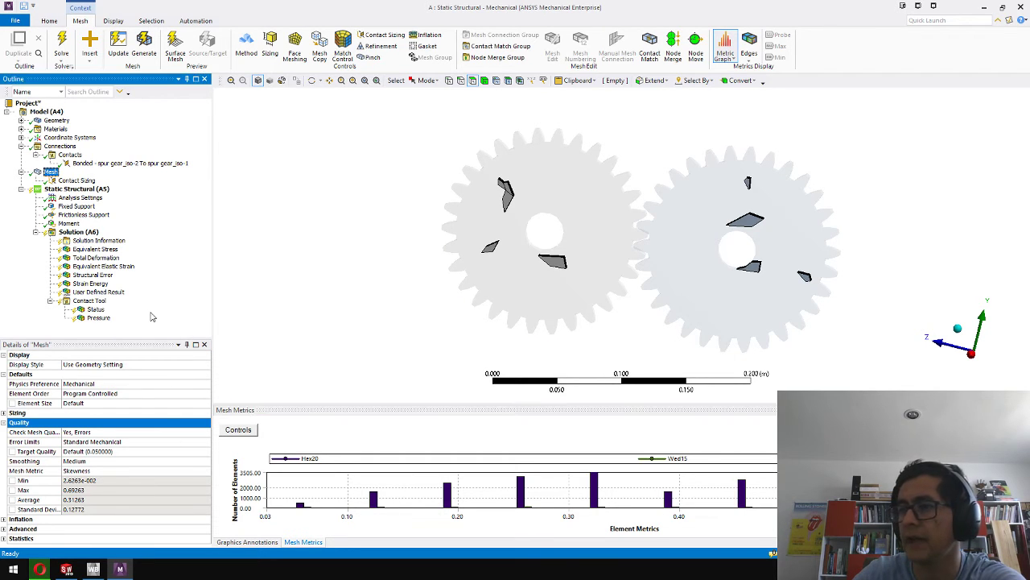
Solve the static structural analysis again with the refined contact mesh
left_click(76, 231)
right_click(76, 231)
key("Escape")
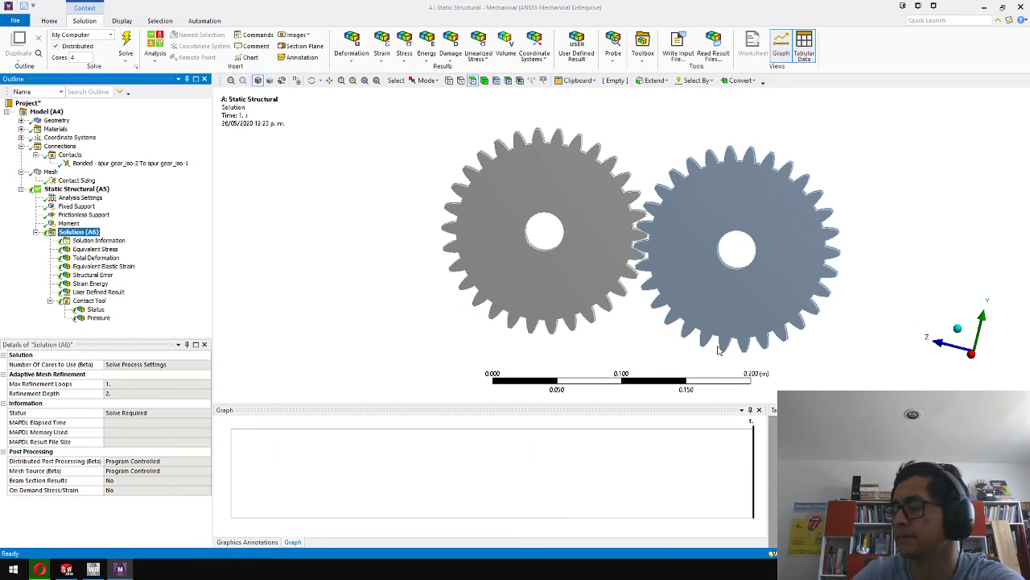
key("F5")
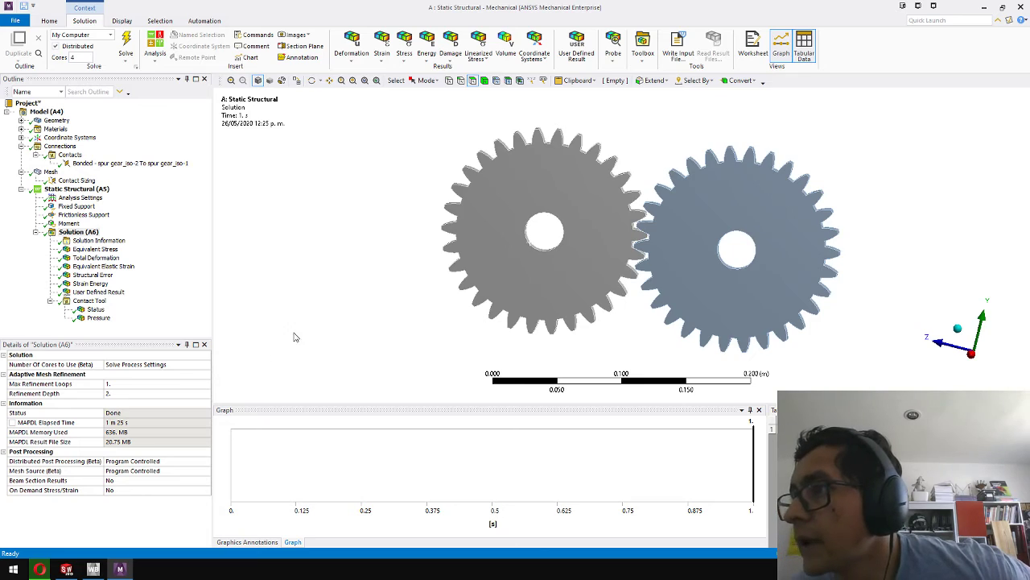
Display the Equivalent Stress result and examine the stress distribution on the contacting gear teeth
left_click(90, 251)
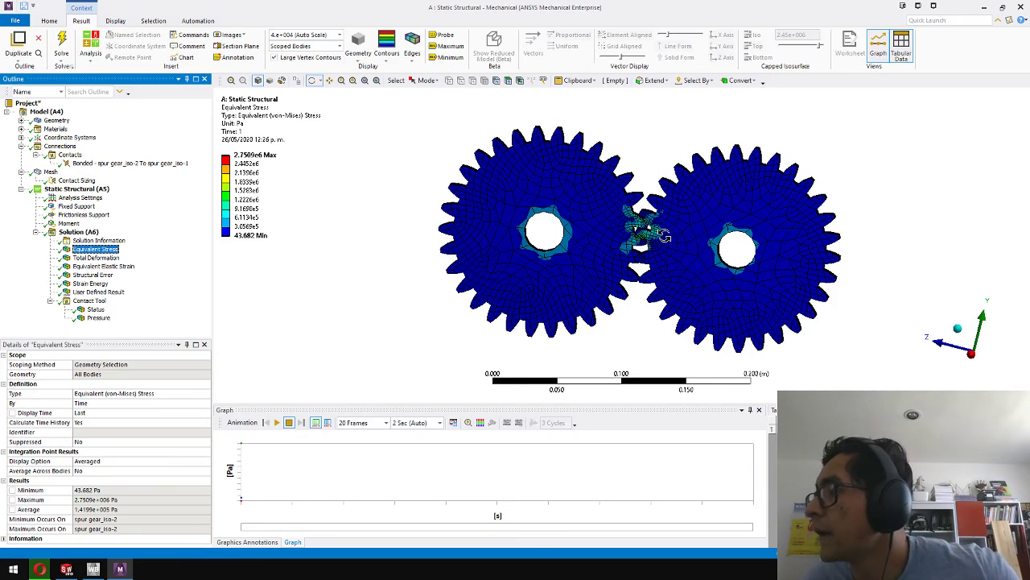
scroll(747, 207, "up", 10)
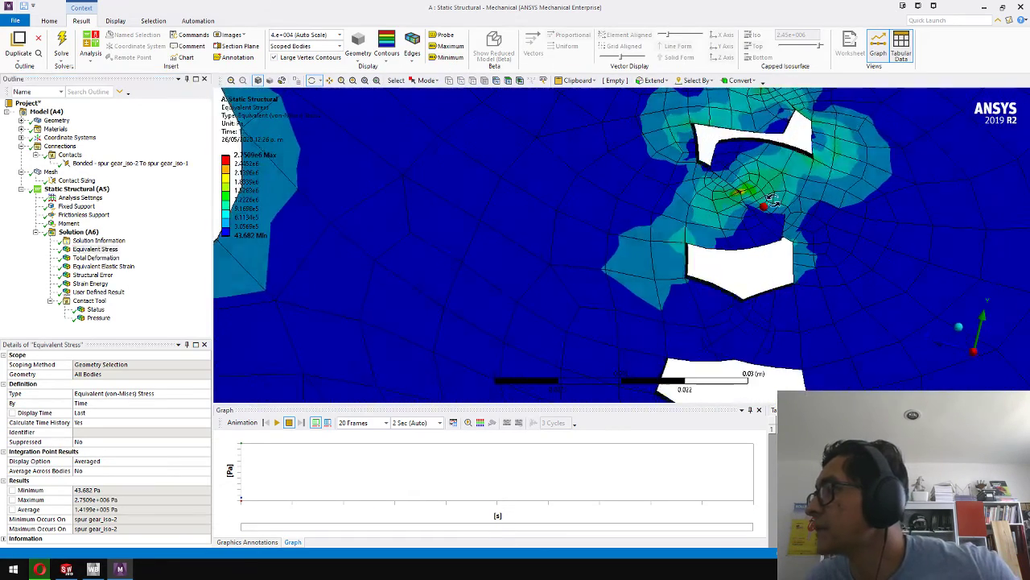